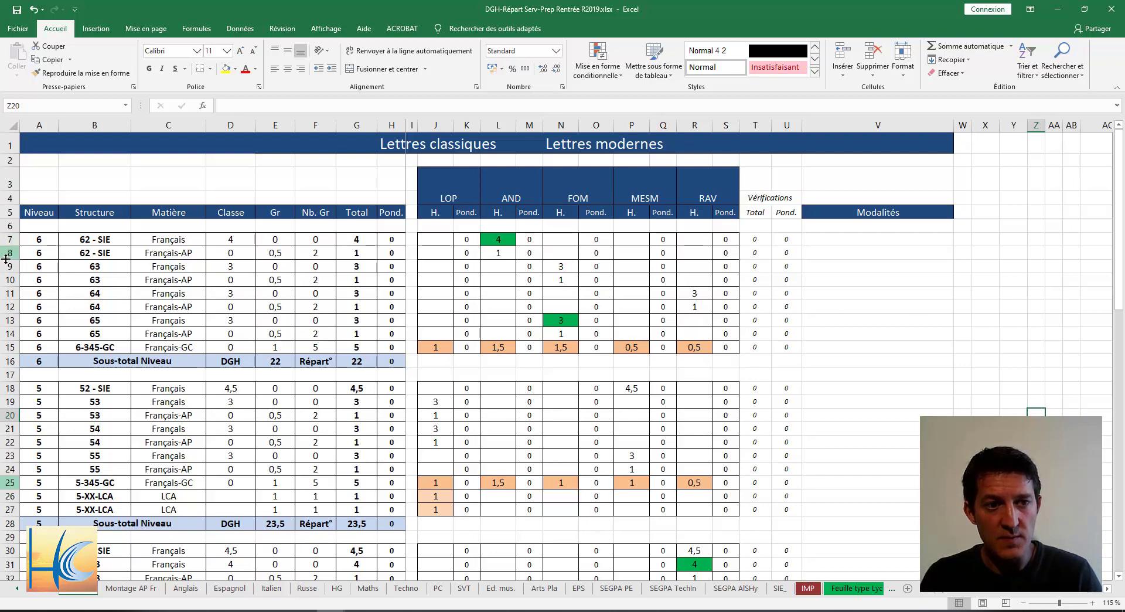
# Step: Examine the literature teachers' hour distribution by class, including the Français and Français-AP hours of 62 - SIE and the green-highlighted cells
pyautogui.scroll(-1, 38, 400)
pyautogui.scroll(1, 38, 400)
pyautogui.scroll(-4, 38, 400)
pyautogui.scroll(4, 41, 398)
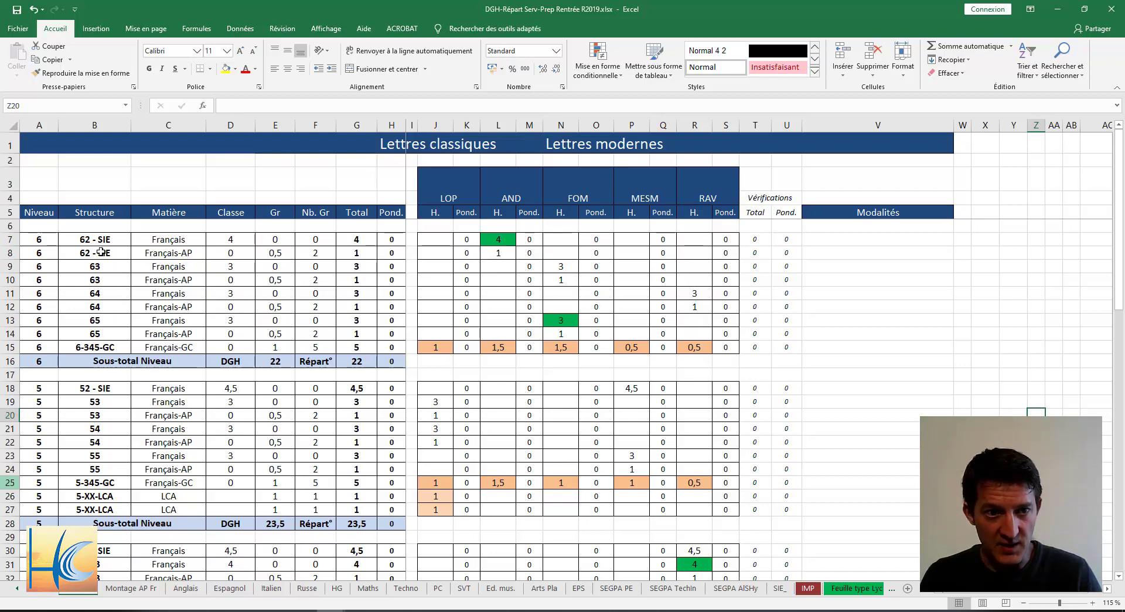
pyautogui.click(498, 240)
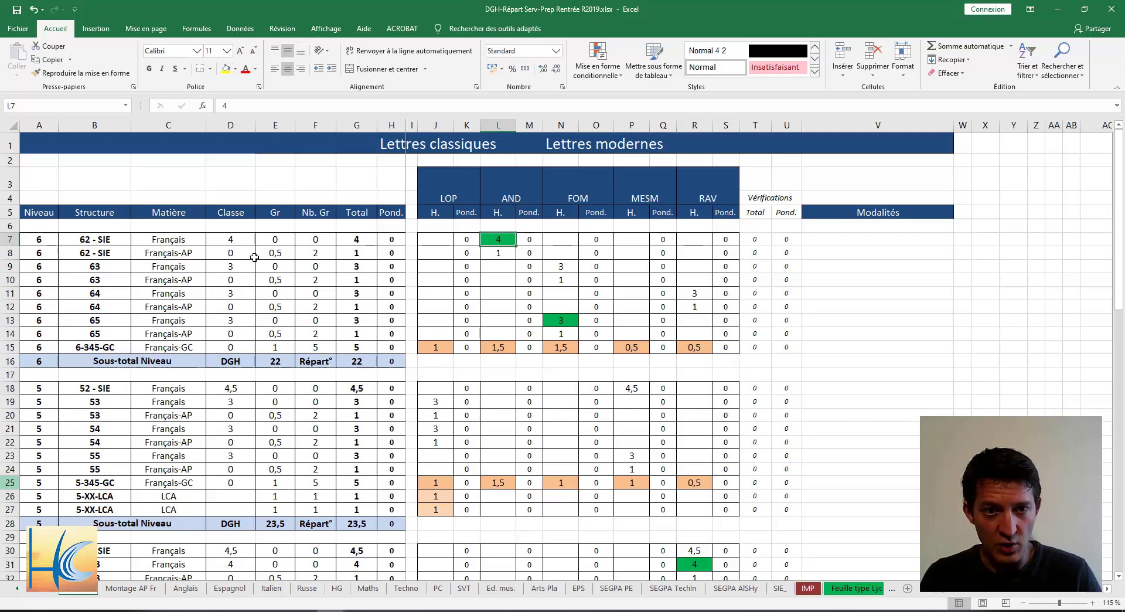
pyautogui.click(291, 256)
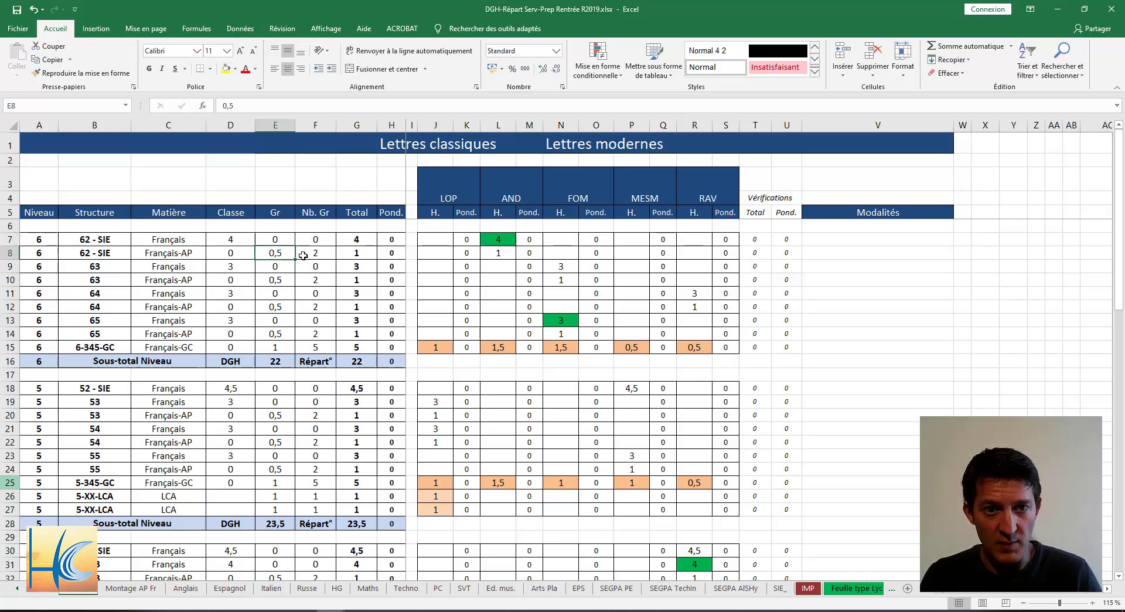
pyautogui.click(494, 251)
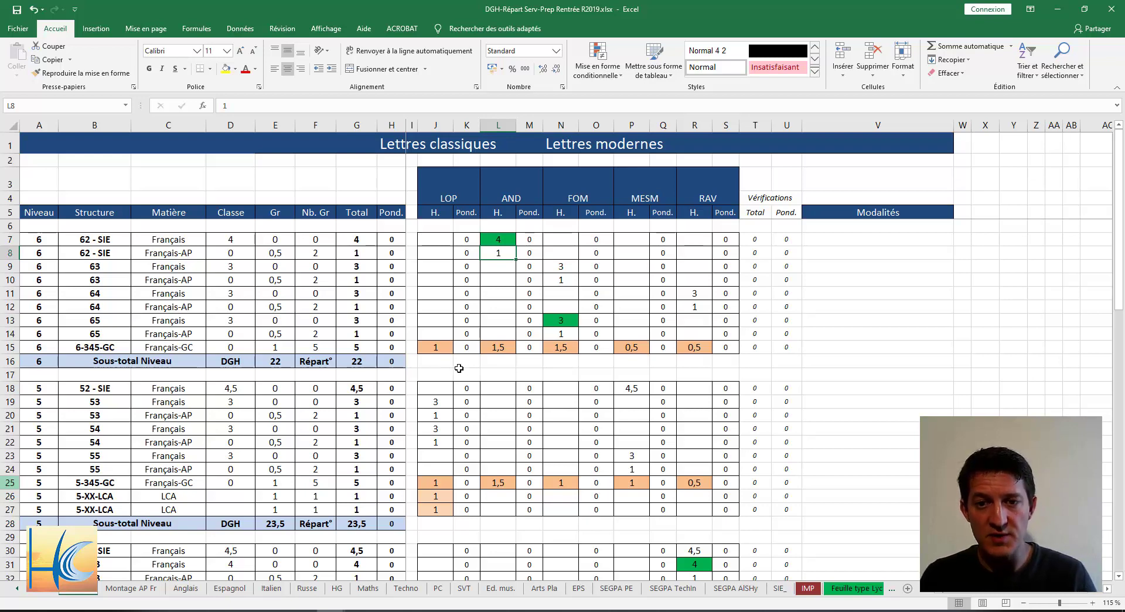
pyautogui.click(498, 240)
pyautogui.click(561, 320)
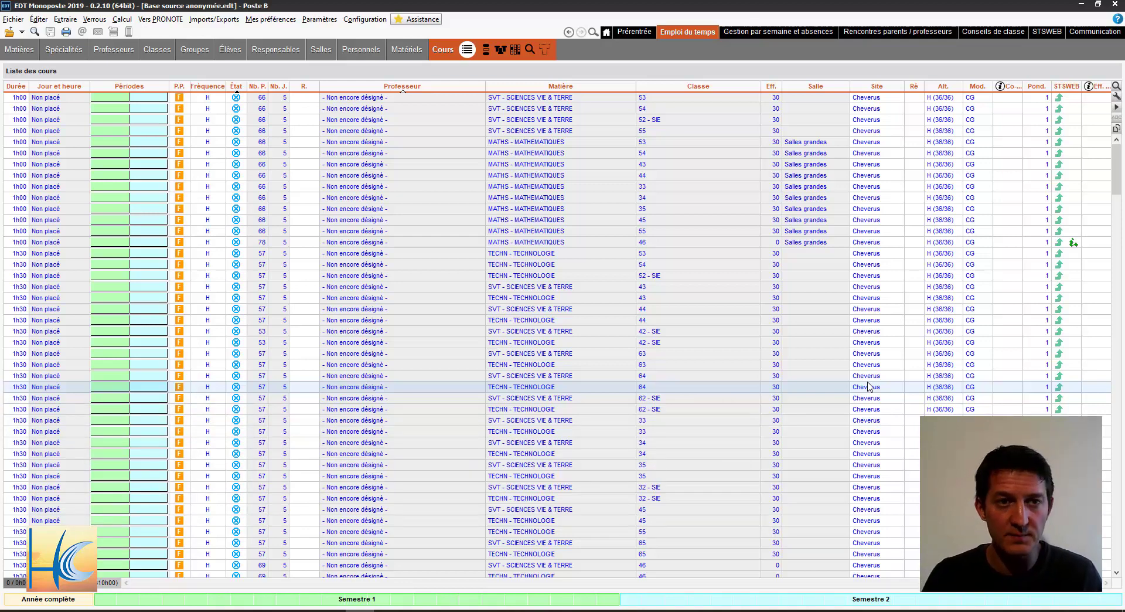
# Step: In EDT, extract the five literature teachers LOP, AND, FOM, MES and RAV from the teacher list
pyautogui.click(123, 51)
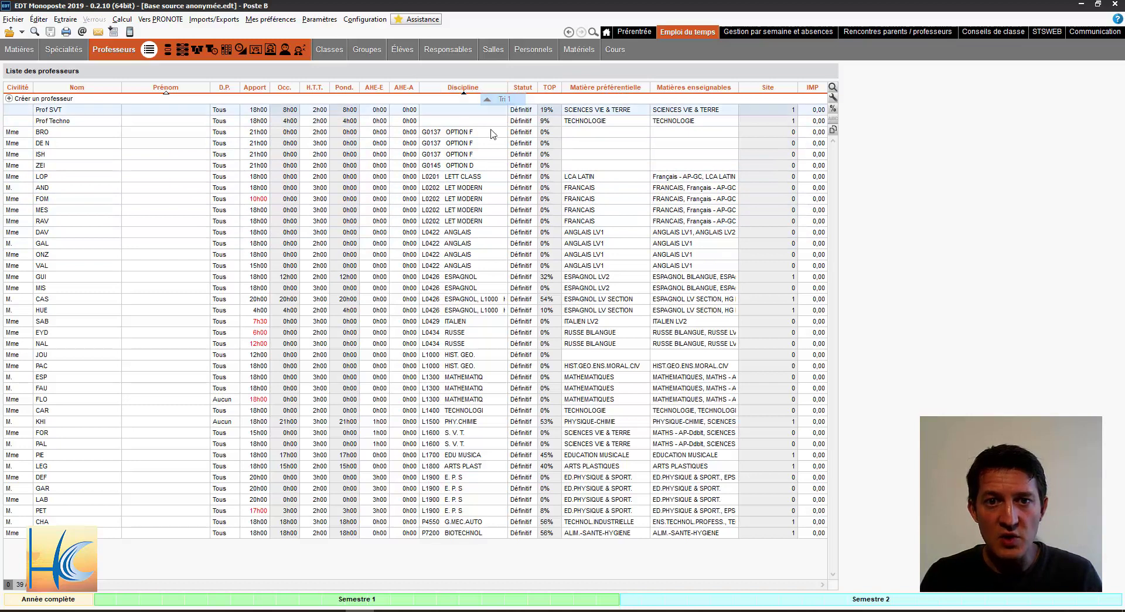
pyautogui.click(483, 177)
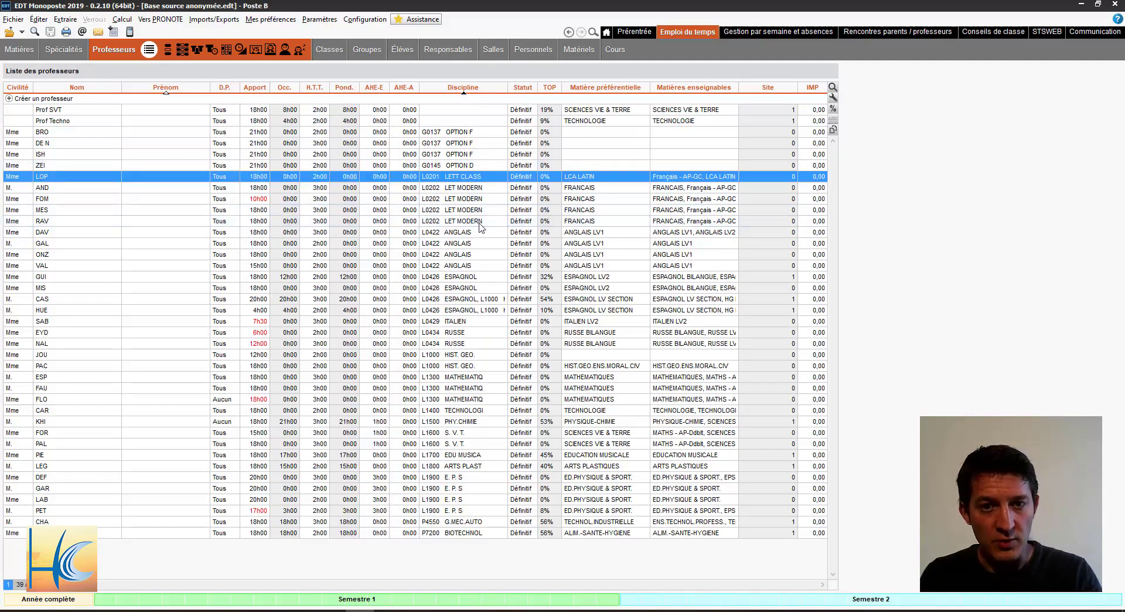
pyautogui.keyDown('shift'); pyautogui.click(479, 222); pyautogui.keyUp('shift')
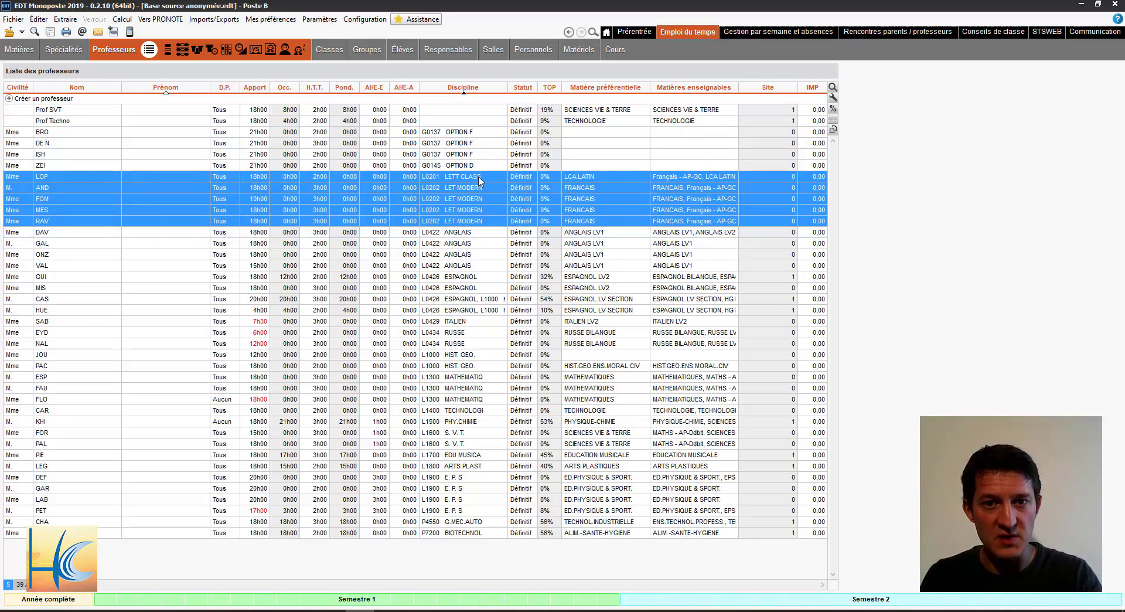
pyautogui.hotkey('ctrl', 'x')
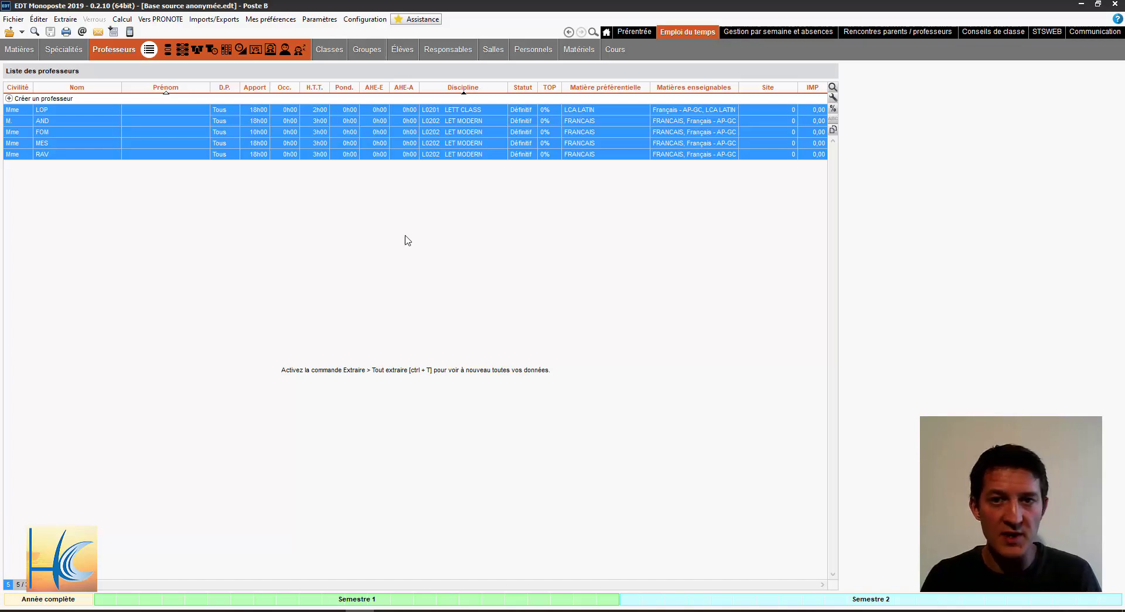
# Step: Extract the courses for the subjects FRANC - FRANCAIS, Français - AP-GC and Français AP-Ddblt from the course list
pyautogui.click(614, 50)
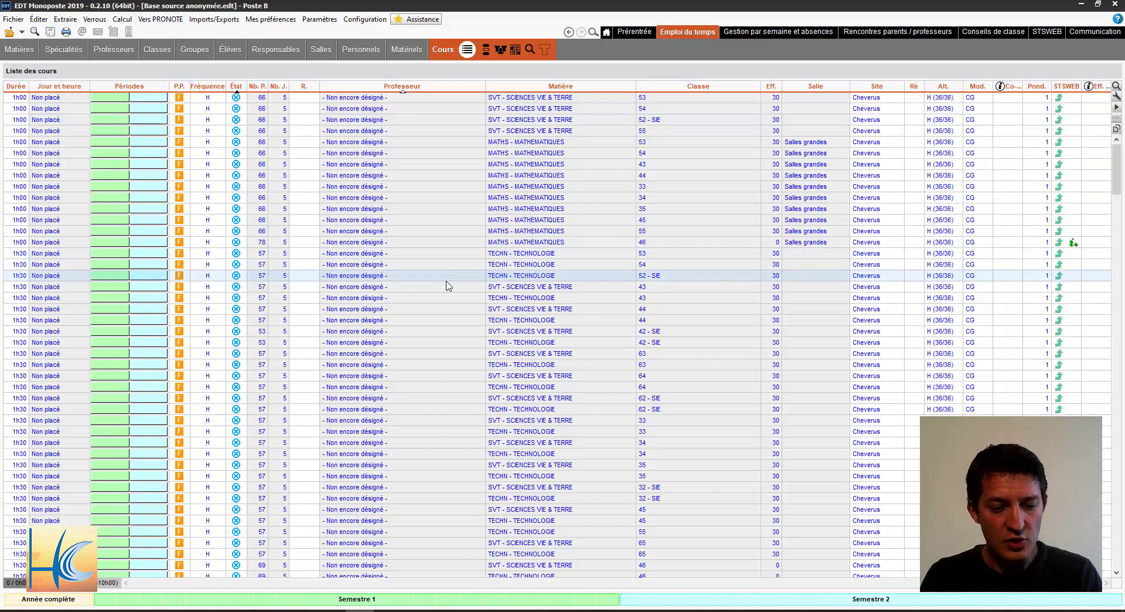
pyautogui.hotkey('ctrl', 'e')
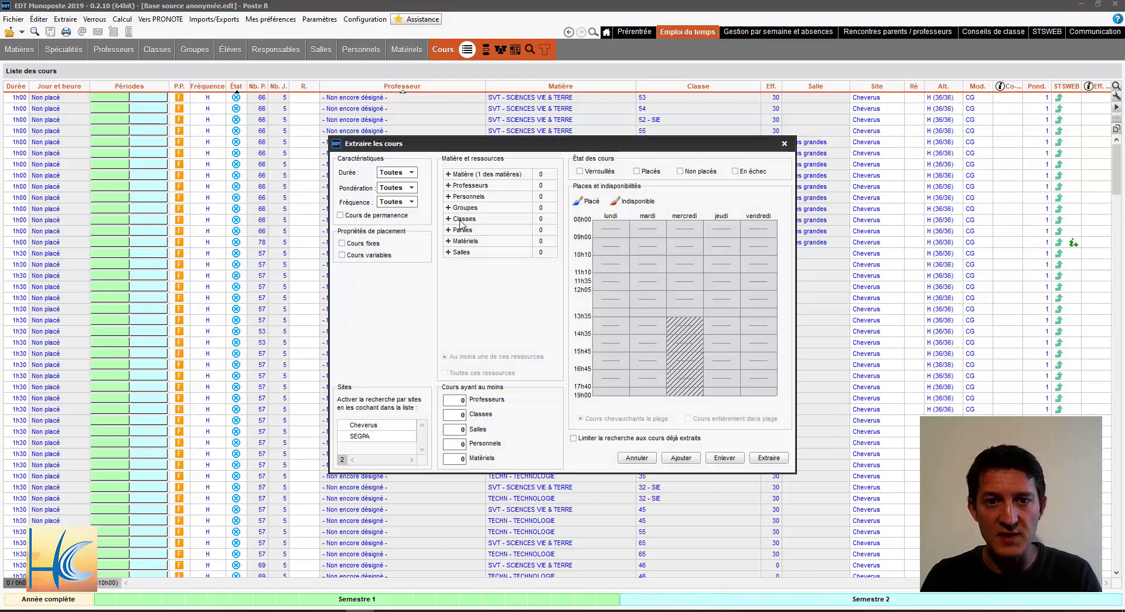
pyautogui.doubleClick(467, 176)
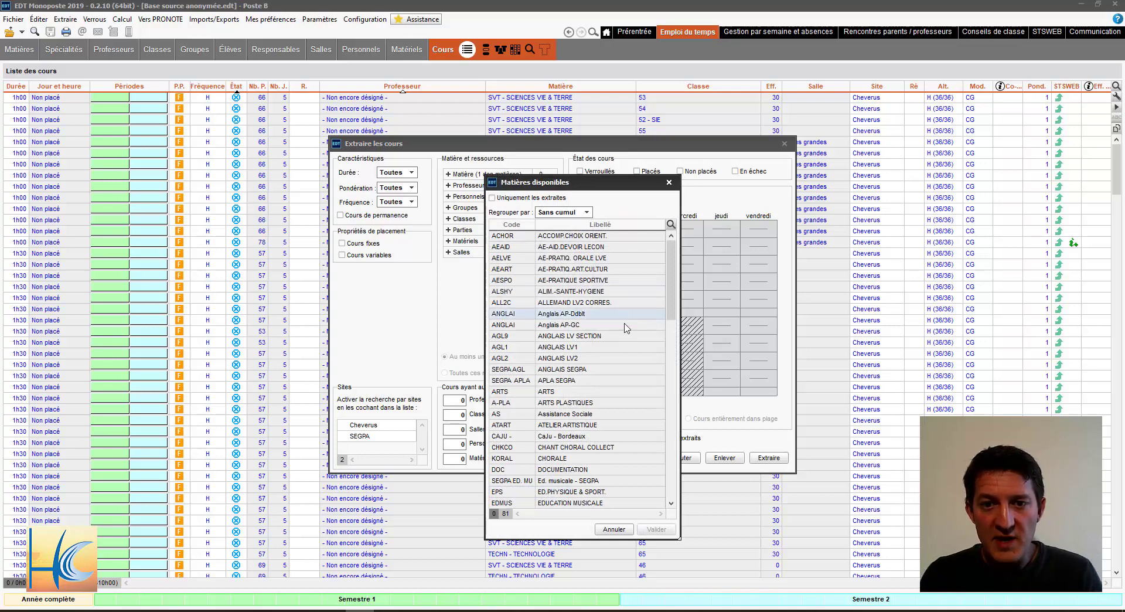
pyautogui.scroll(-1, 615, 391)
pyautogui.scroll(-10, 615, 391)
pyautogui.moveTo(574, 358); pyautogui.dragTo(575, 382)
pyautogui.click(657, 530)
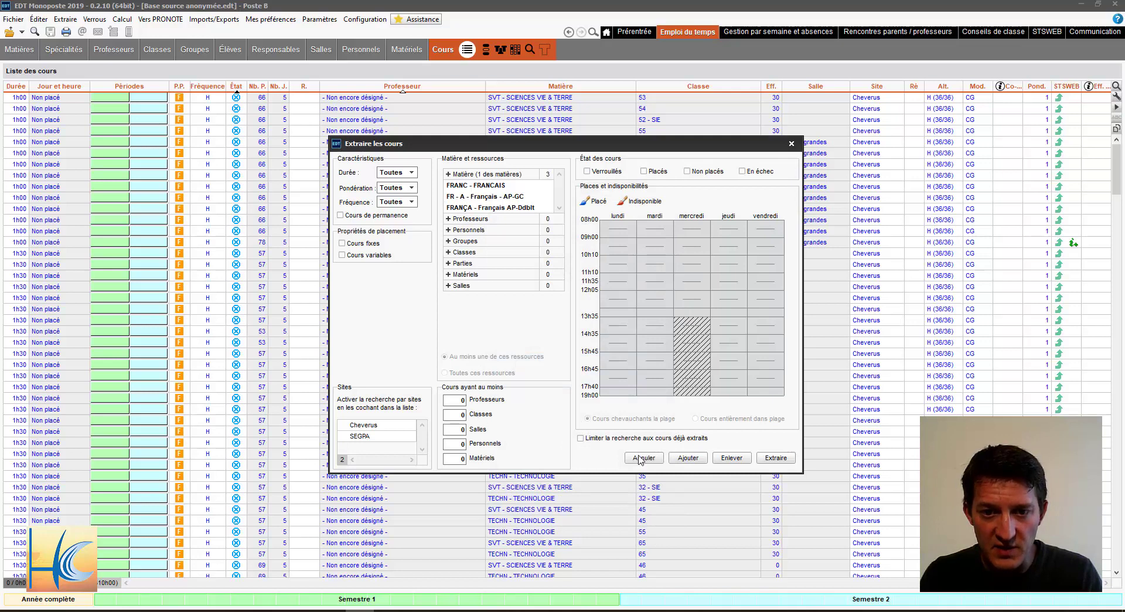
pyautogui.click(772, 458)
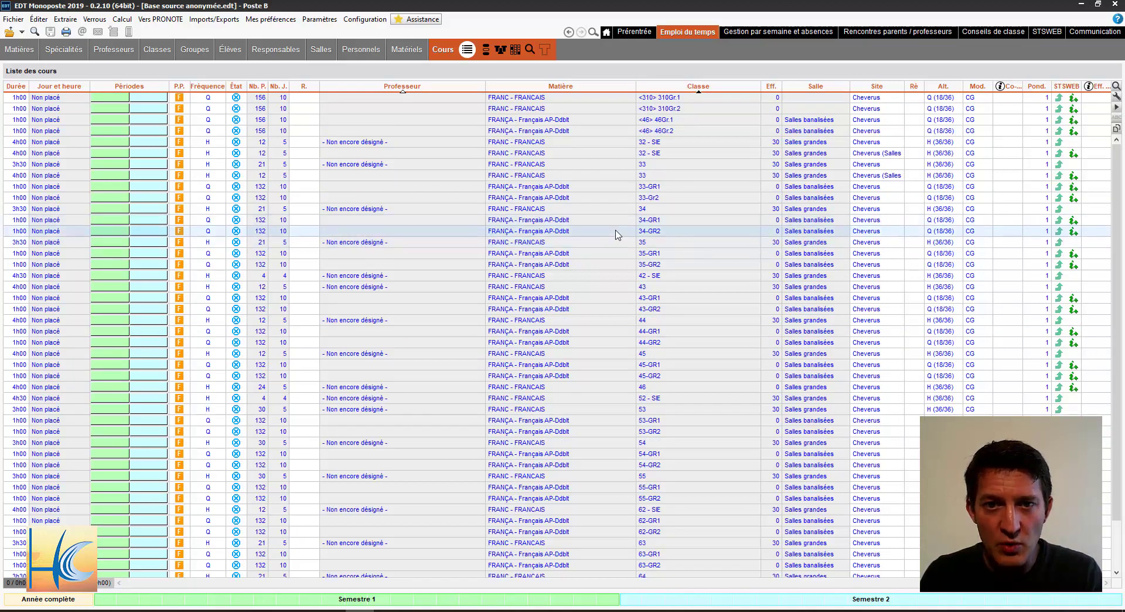
# Step: Assign teacher AND to the French courses of classes 62 - SIE, 44 and 33 with their groups, choosing among the extracted teachers only
pyautogui.scroll(-2, 674, 451)
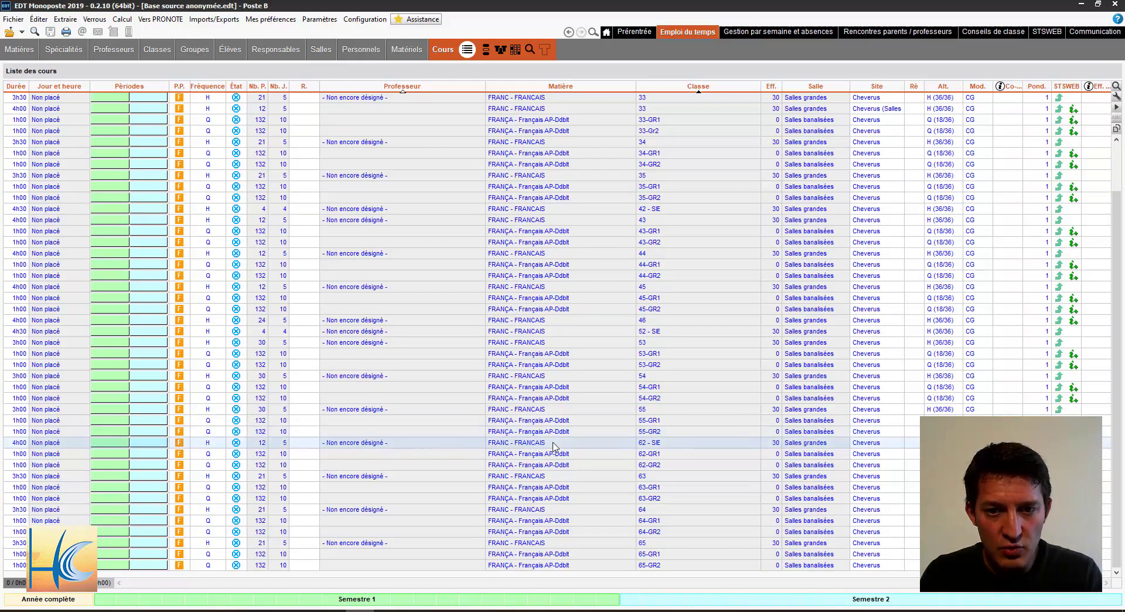
pyautogui.click(459, 443)
pyautogui.keyDown('shift'); pyautogui.click(571, 454); pyautogui.keyUp('shift')
pyautogui.keyDown('shift'); pyautogui.click(576, 467); pyautogui.keyUp('shift')
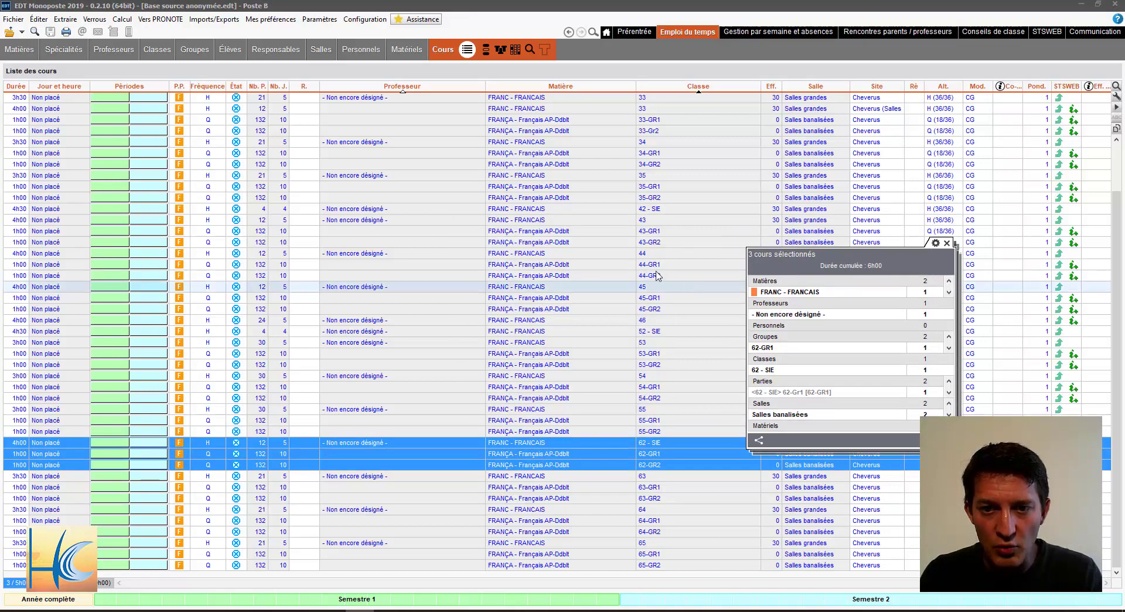
pyautogui.keyDown('ctrl'); pyautogui.click(640, 255); pyautogui.keyUp('ctrl')
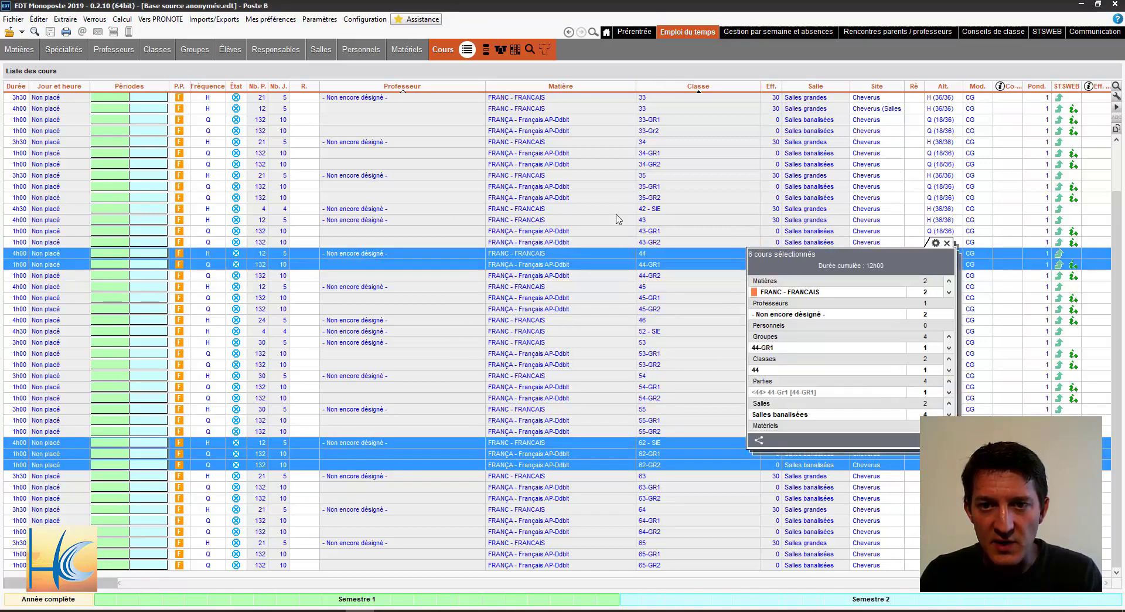
pyautogui.keyDown('ctrl'); pyautogui.click(644, 275); pyautogui.keyUp('ctrl')
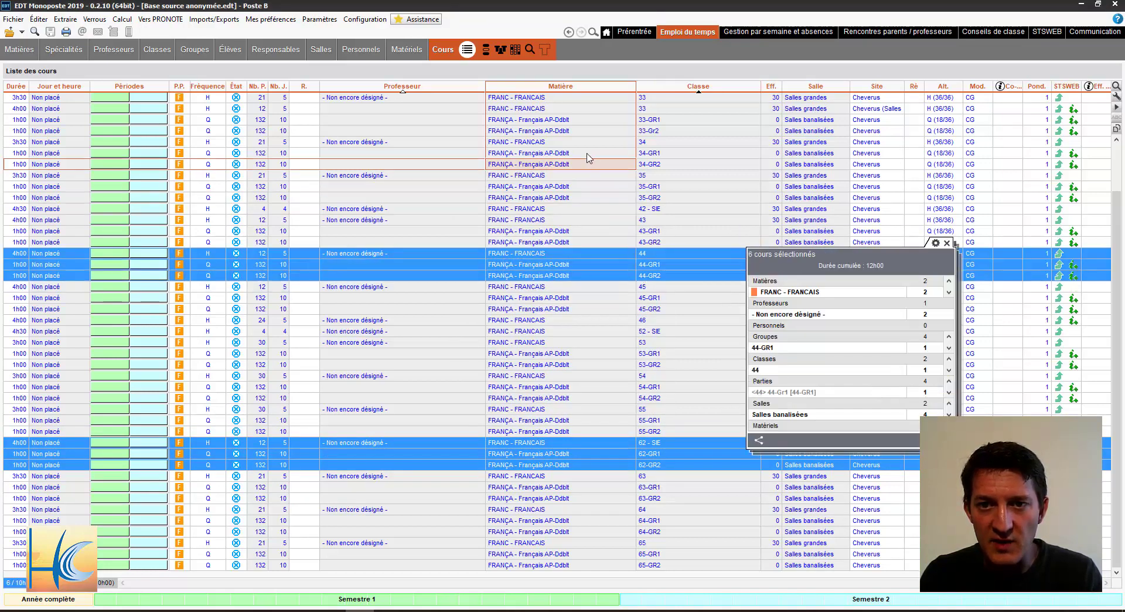
pyautogui.keyDown('ctrl'); pyautogui.click(585, 119); pyautogui.keyUp('ctrl')
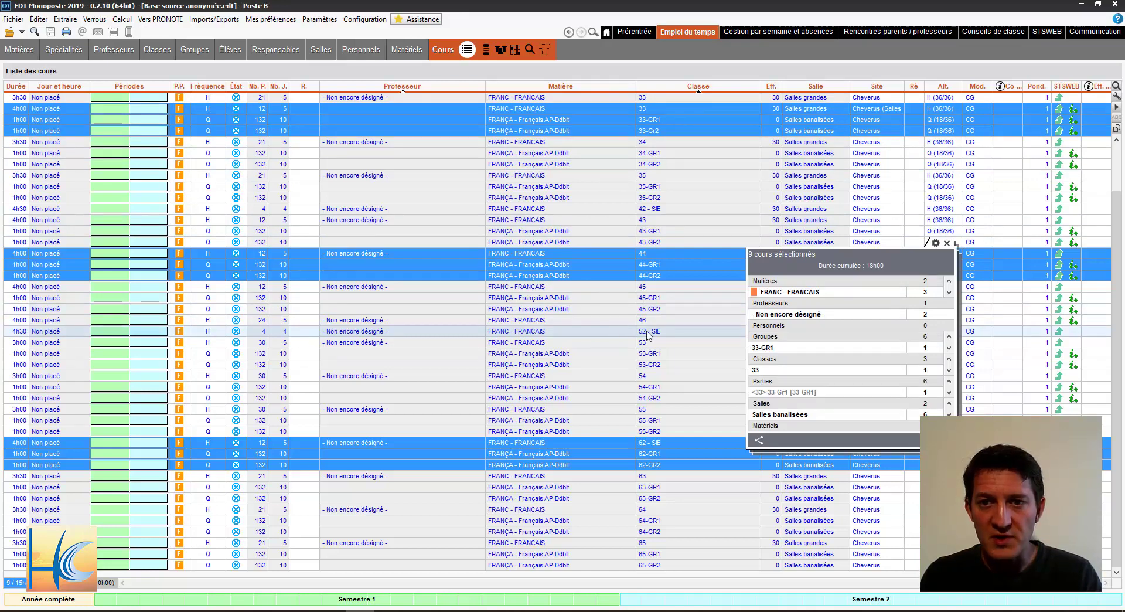
pyautogui.click(783, 317)
pyautogui.doubleClick(783, 316)
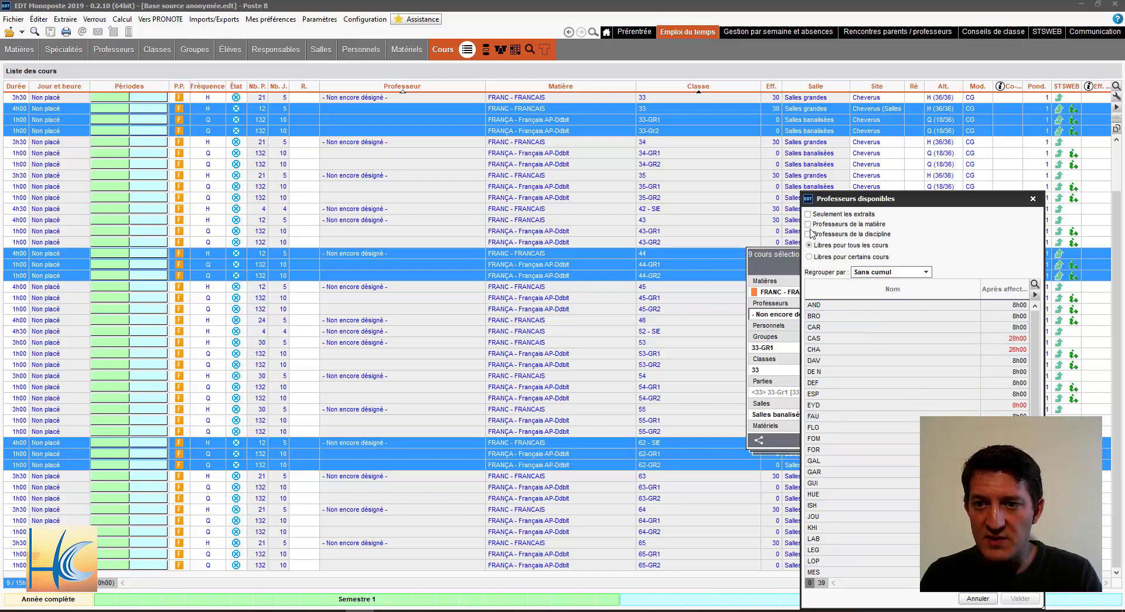
pyautogui.click(833, 215)
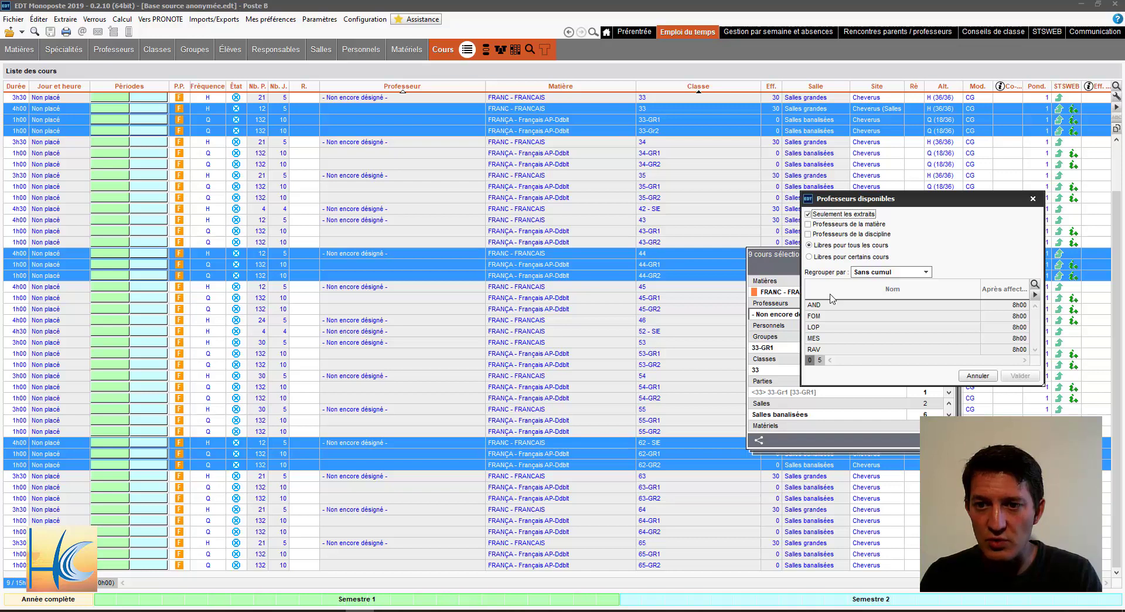
pyautogui.doubleClick(887, 349)
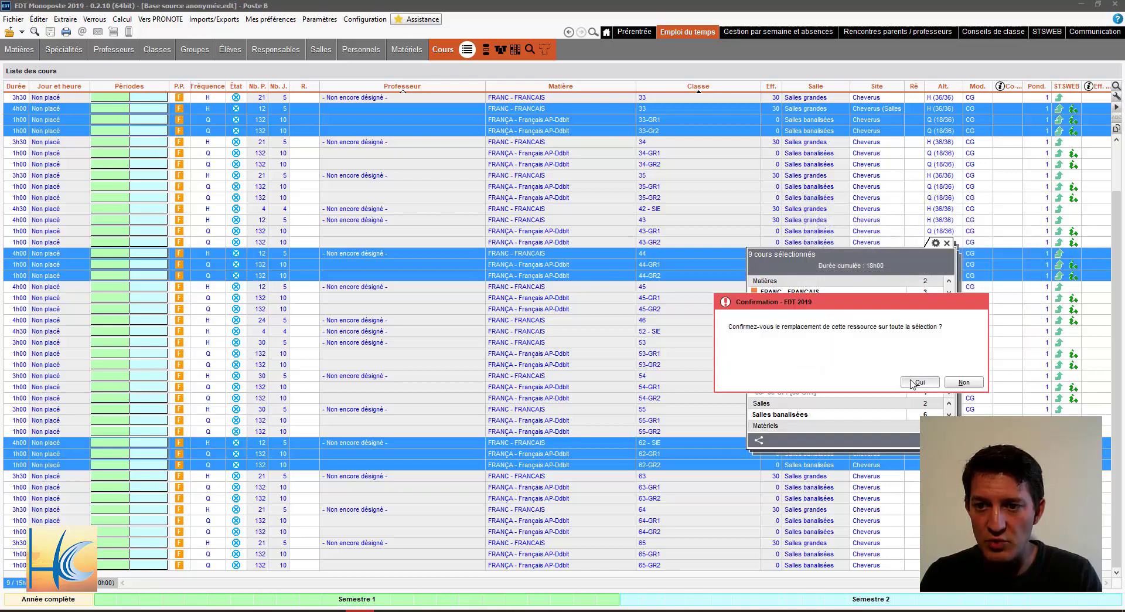
pyautogui.click(917, 382)
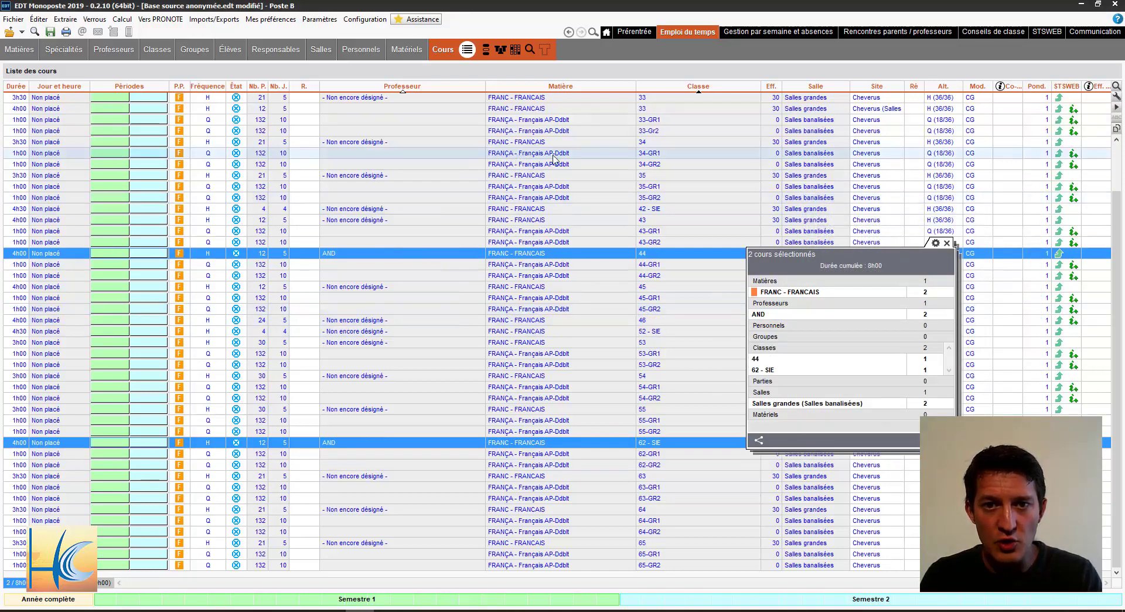
# Step: Assign teacher RAV to the French courses of classes 34, 53 and 55 with their groups, and close the course summary
pyautogui.click(647, 142)
pyautogui.keyDown('shift'); pyautogui.click(652, 154); pyautogui.keyUp('shift')
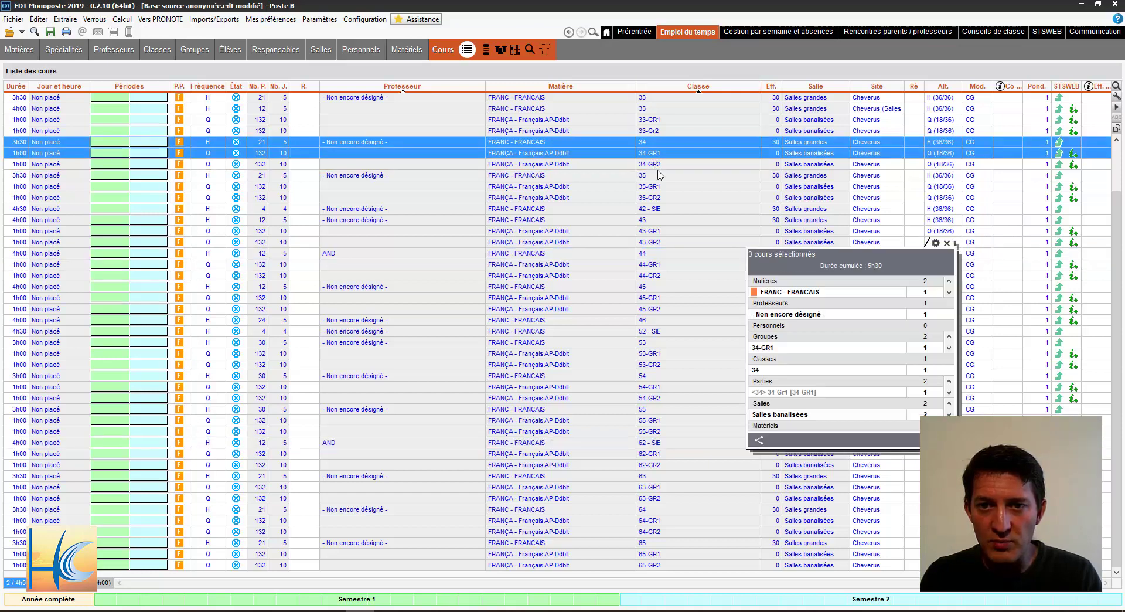
pyautogui.keyDown('shift'); pyautogui.click(654, 164); pyautogui.keyUp('shift')
pyautogui.keyDown('ctrl'); pyautogui.click(655, 358); pyautogui.keyUp('ctrl')
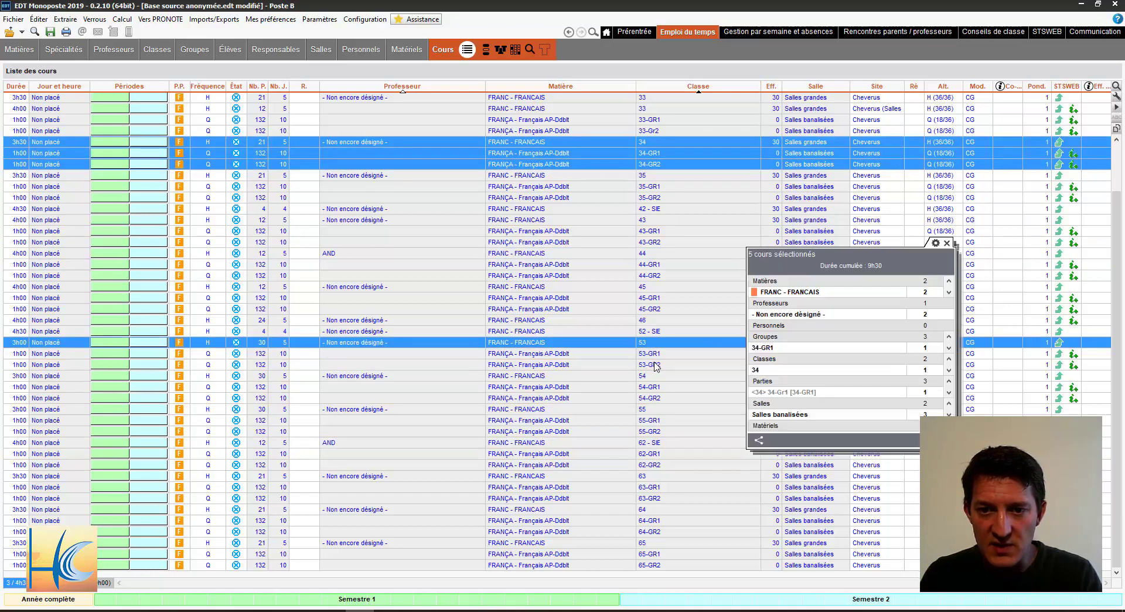
pyautogui.keyDown('ctrl'); pyautogui.click(652, 431); pyautogui.keyUp('ctrl')
pyautogui.keyDown('ctrl'); pyautogui.click(650, 432); pyautogui.keyUp('ctrl')
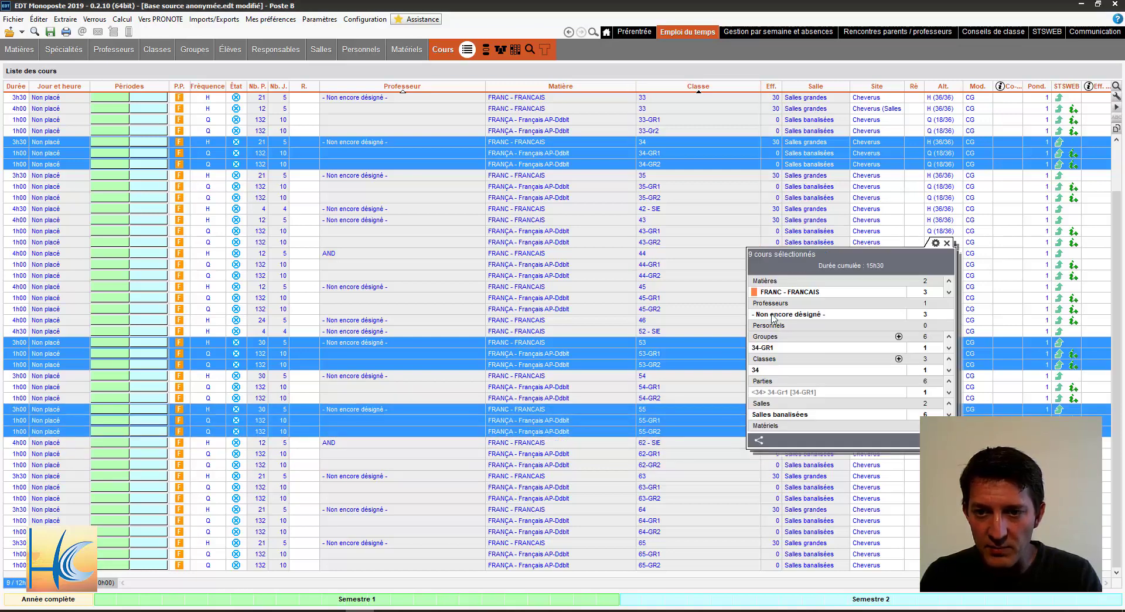
pyautogui.click(774, 316)
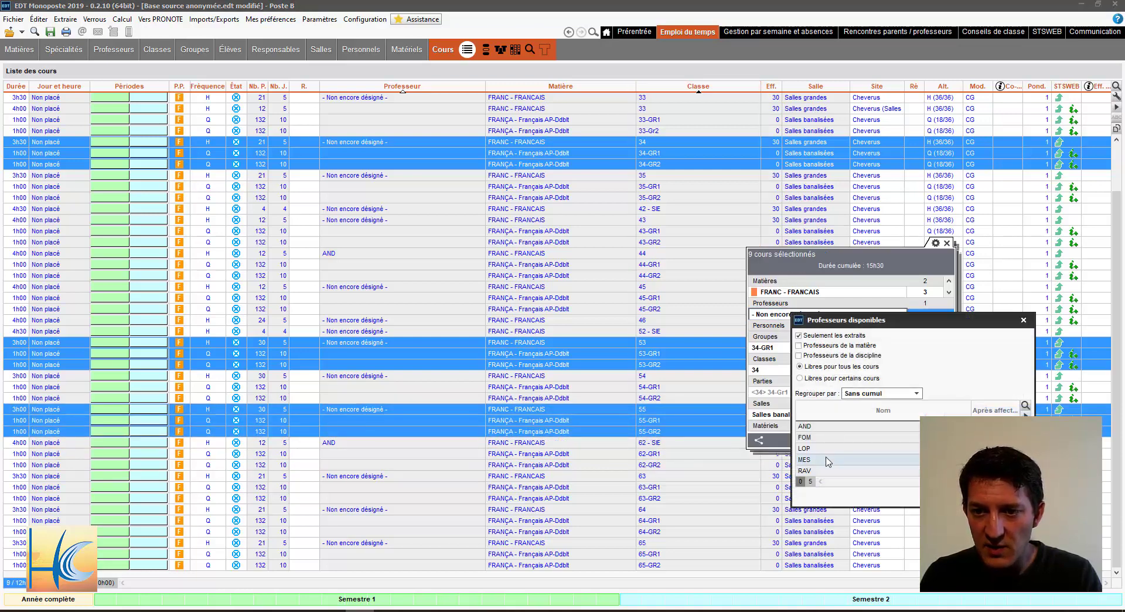
pyautogui.doubleClick(914, 471)
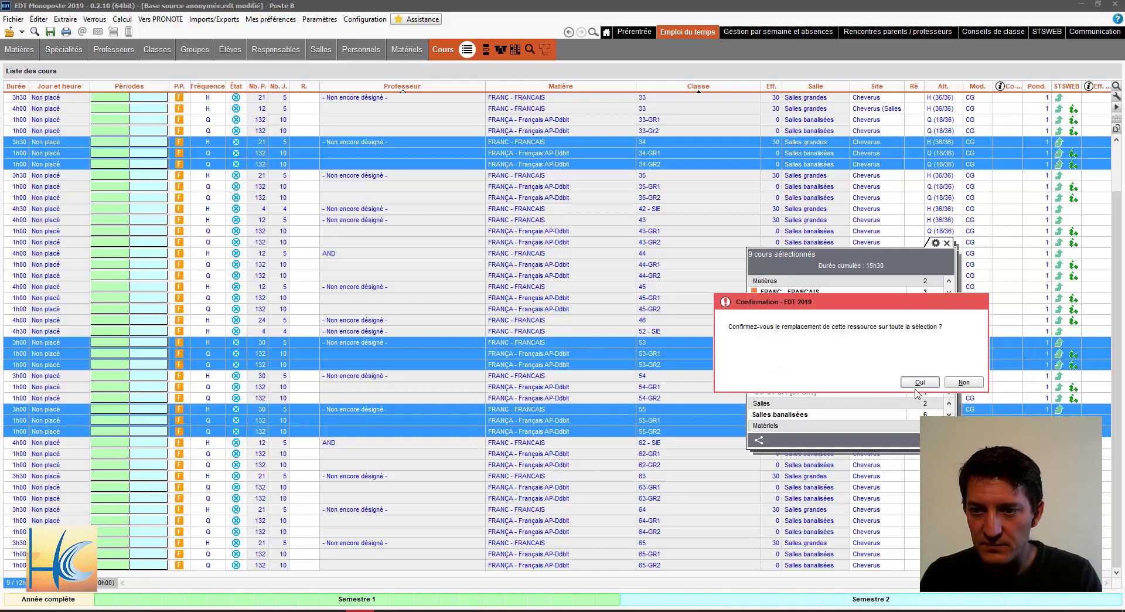
pyautogui.click(919, 384)
pyautogui.click(947, 243)
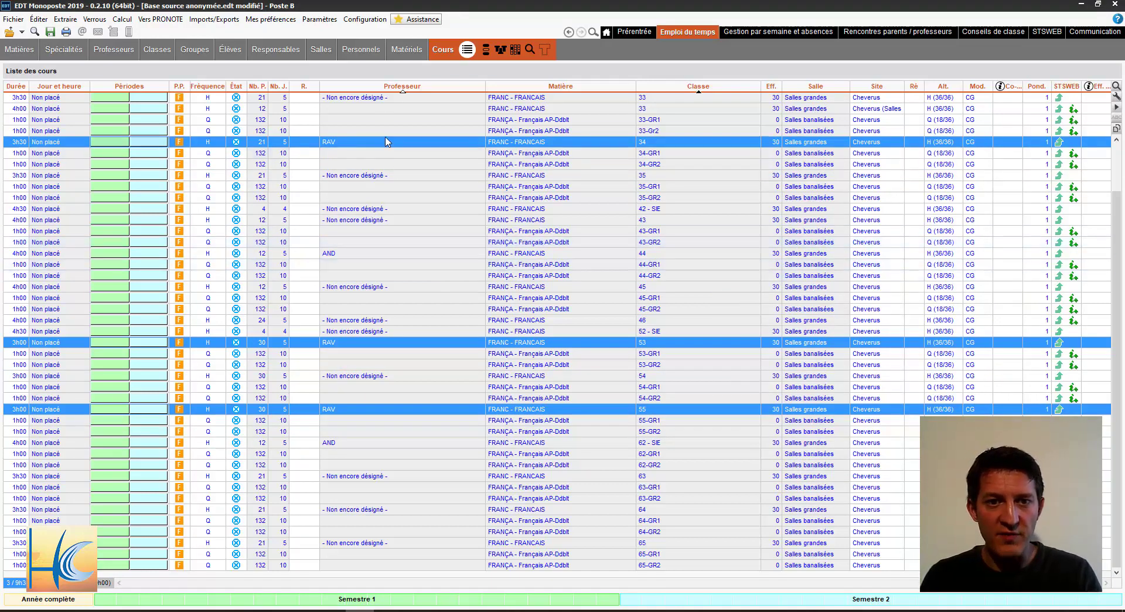
# Step: Sort the course list by teacher and review the French course assignments
pyautogui.click(394, 86)
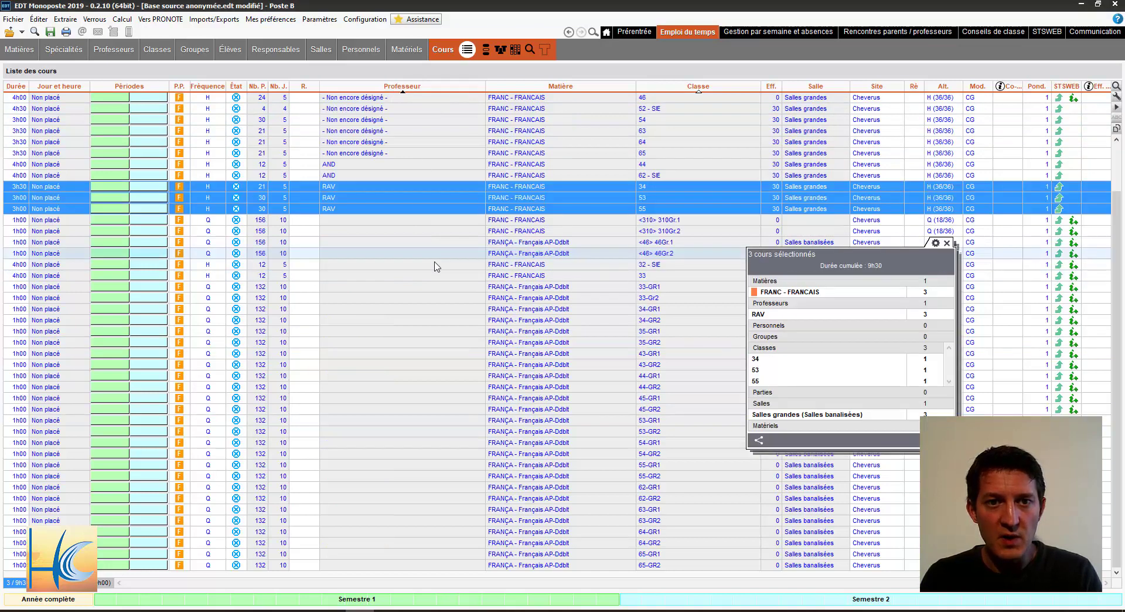
pyautogui.scroll(2, 432, 326)
pyautogui.scroll(-1, 432, 340)
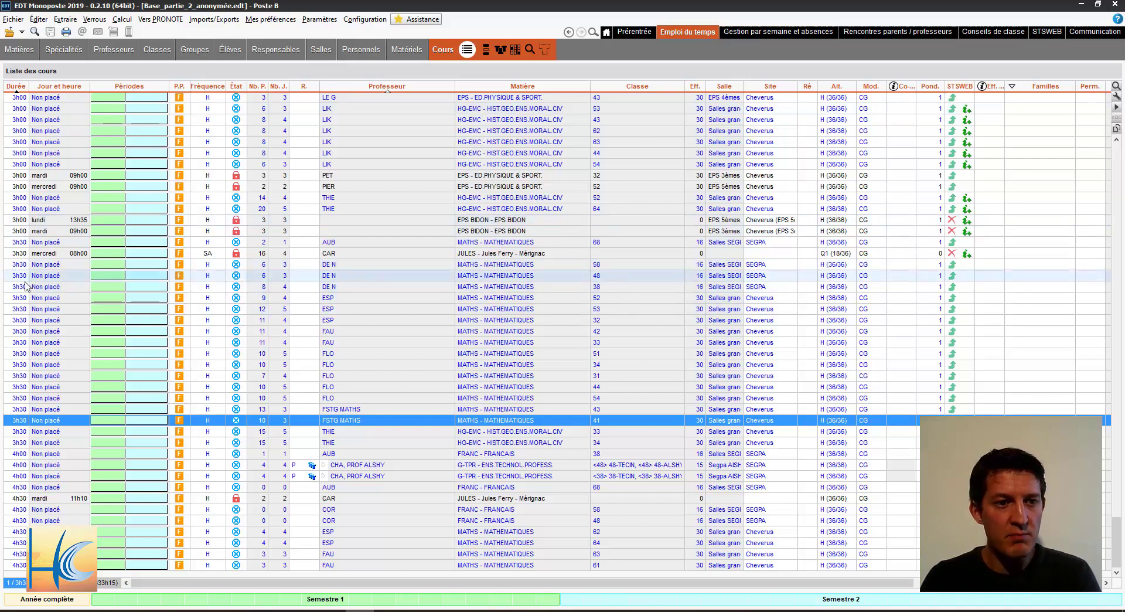
# Step: Extract teacher FLO's 3h30 maths courses and split the class 54 course into two weekly 1h00 sessions and one weekly 1h30 session
pyautogui.doubleClick(412, 377)
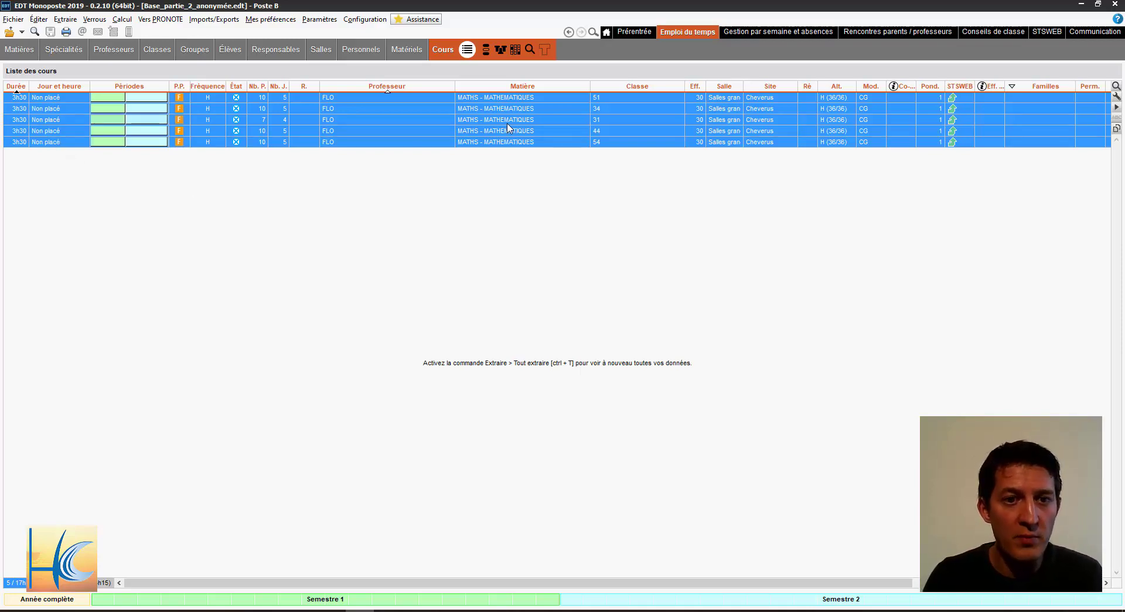
pyautogui.click(604, 142)
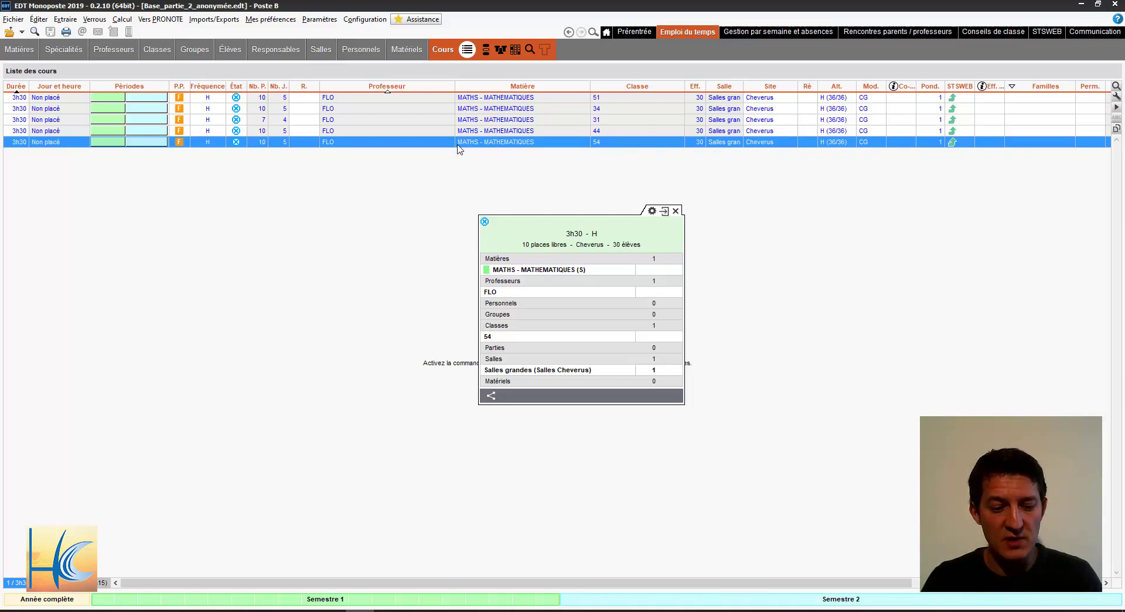
pyautogui.hotkey('ctrl', 'l')
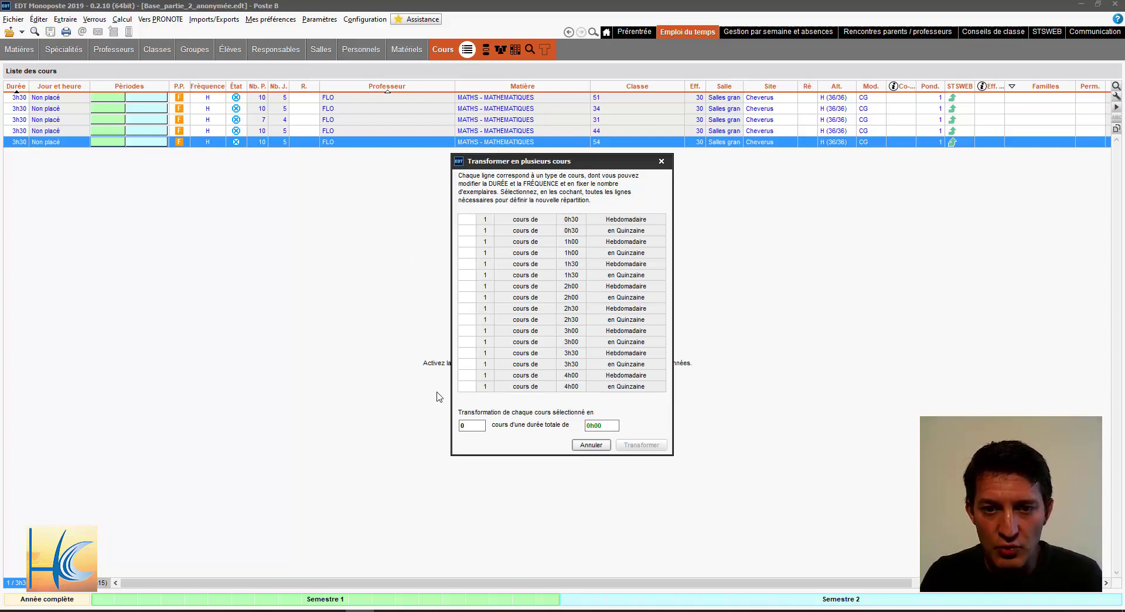
pyautogui.click(467, 265)
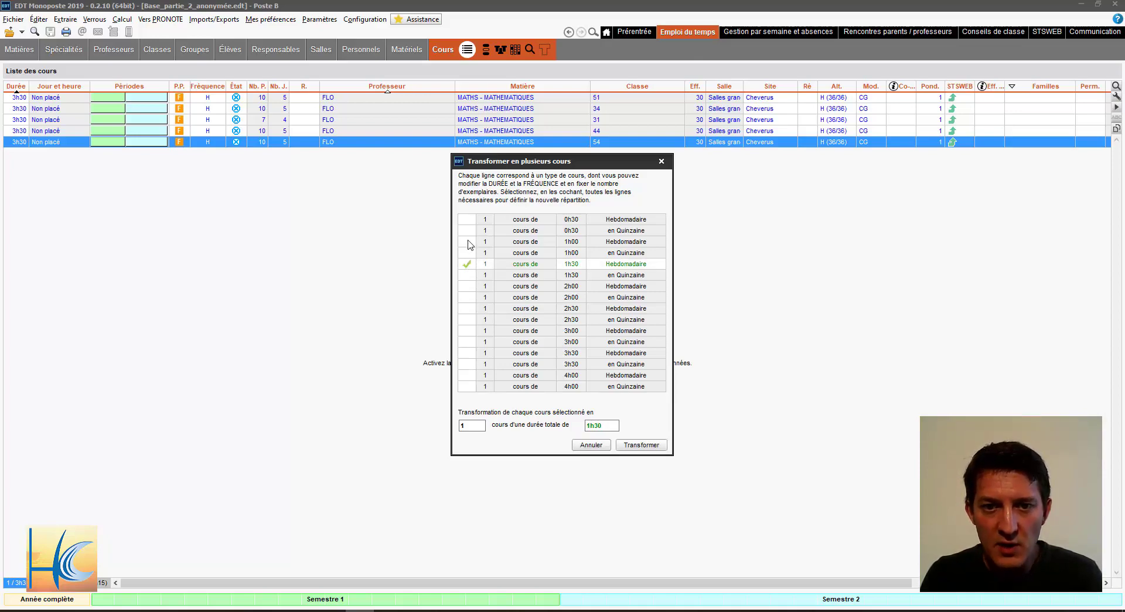
pyautogui.click(469, 243)
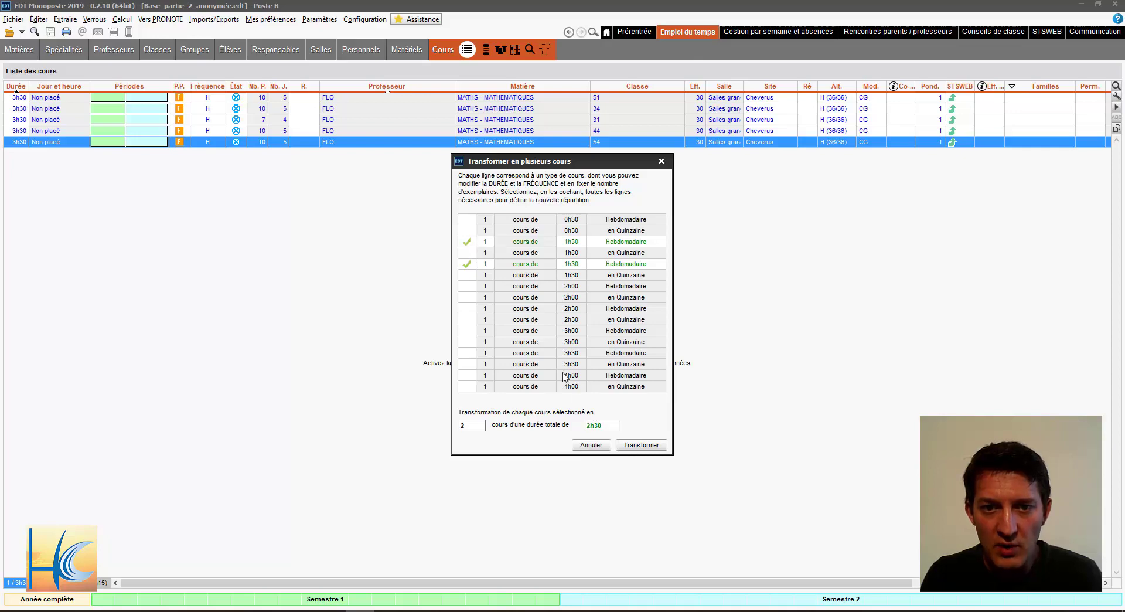
pyautogui.click(488, 241)
pyautogui.write('2')
pyautogui.press('Return')
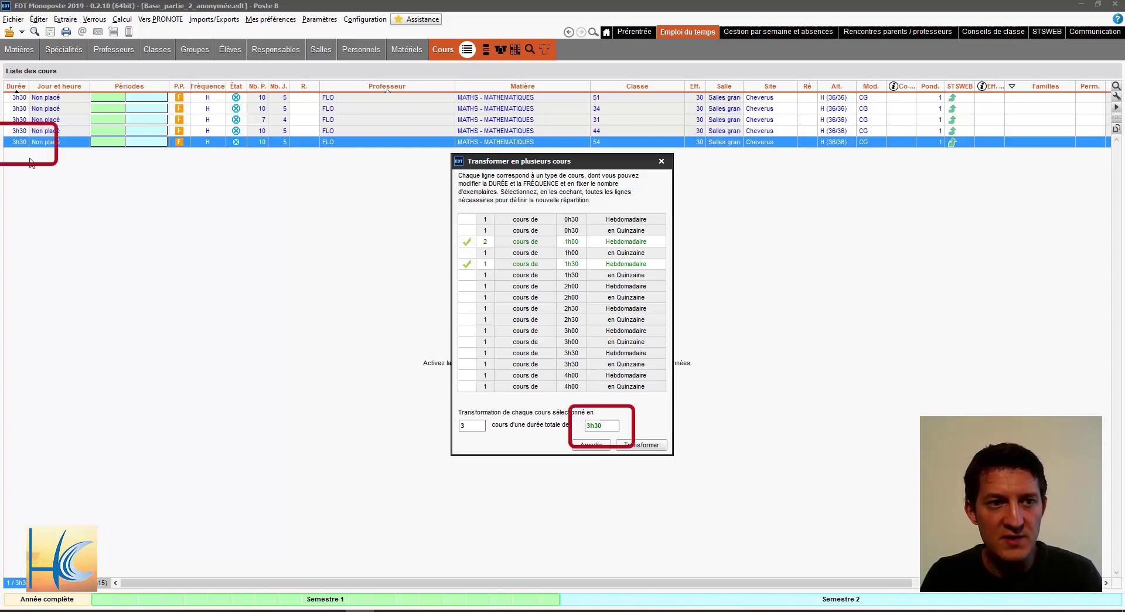
pyautogui.click(641, 445)
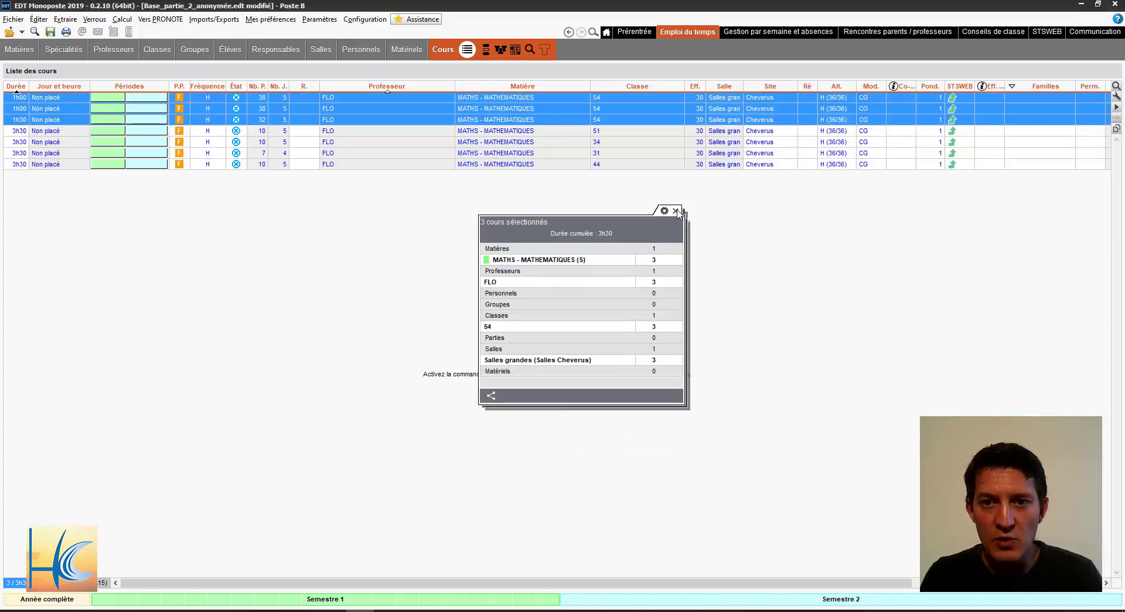
pyautogui.click(675, 211)
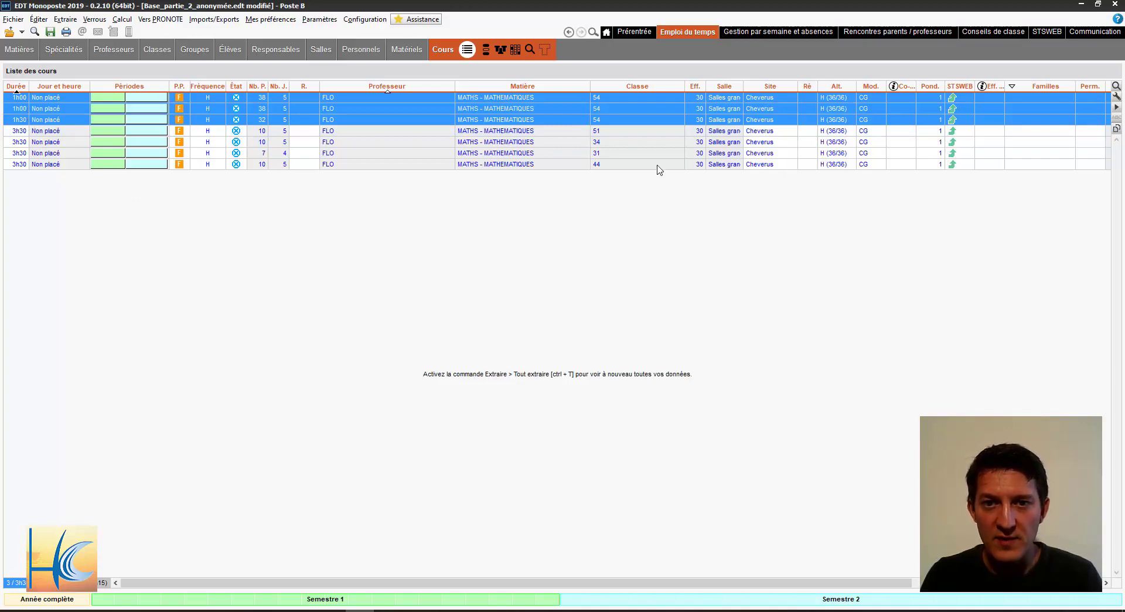
# Step: Split FLO's maths courses for classes 34 and 31 into two weekly 1h00 sessions and one weekly 1h30 session each
pyautogui.moveTo(625, 145); pyautogui.dragTo(604, 151)
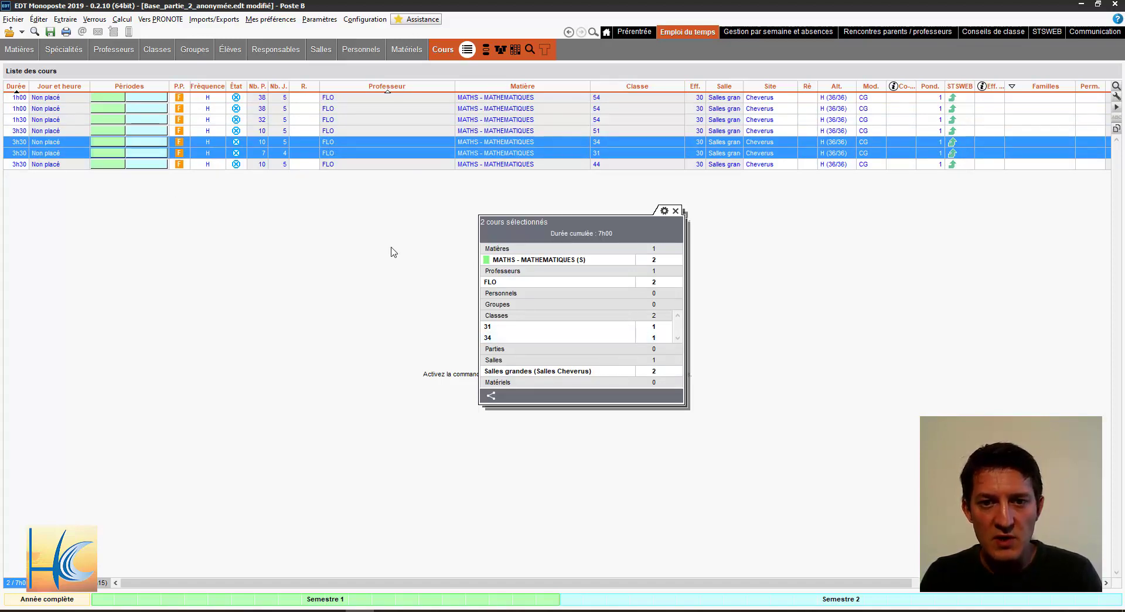
pyautogui.hotkey('ctrl', 't')
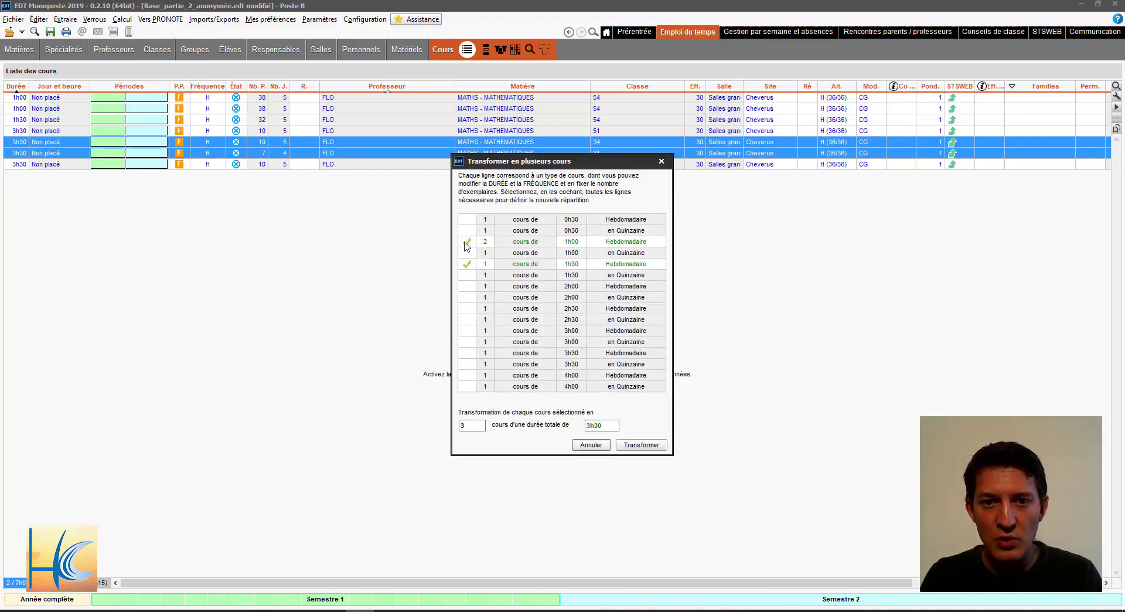
pyautogui.click(641, 445)
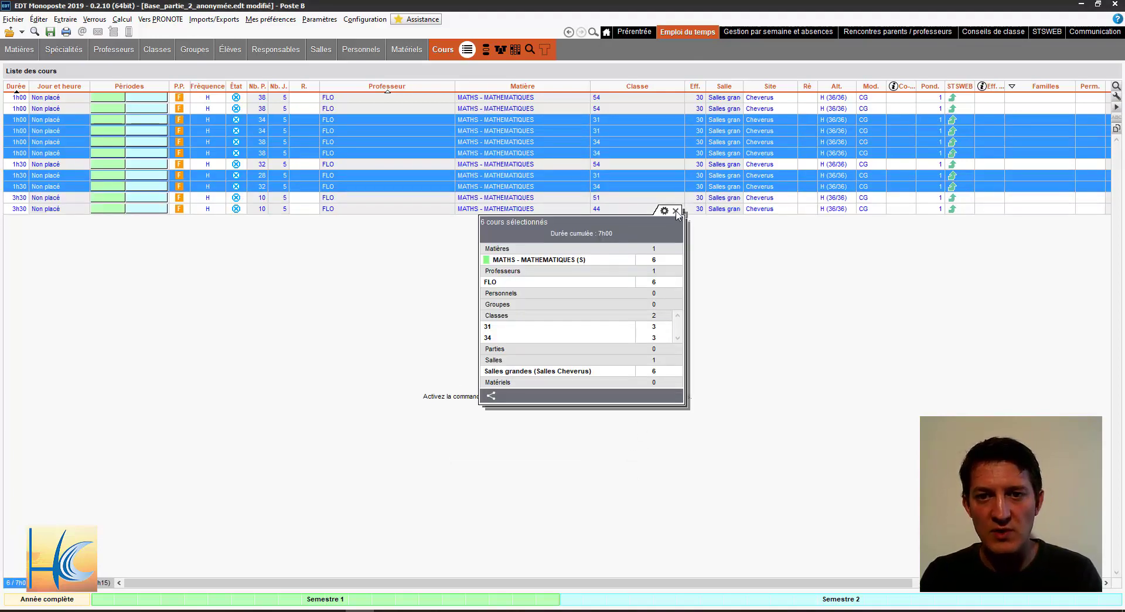
pyautogui.click(676, 211)
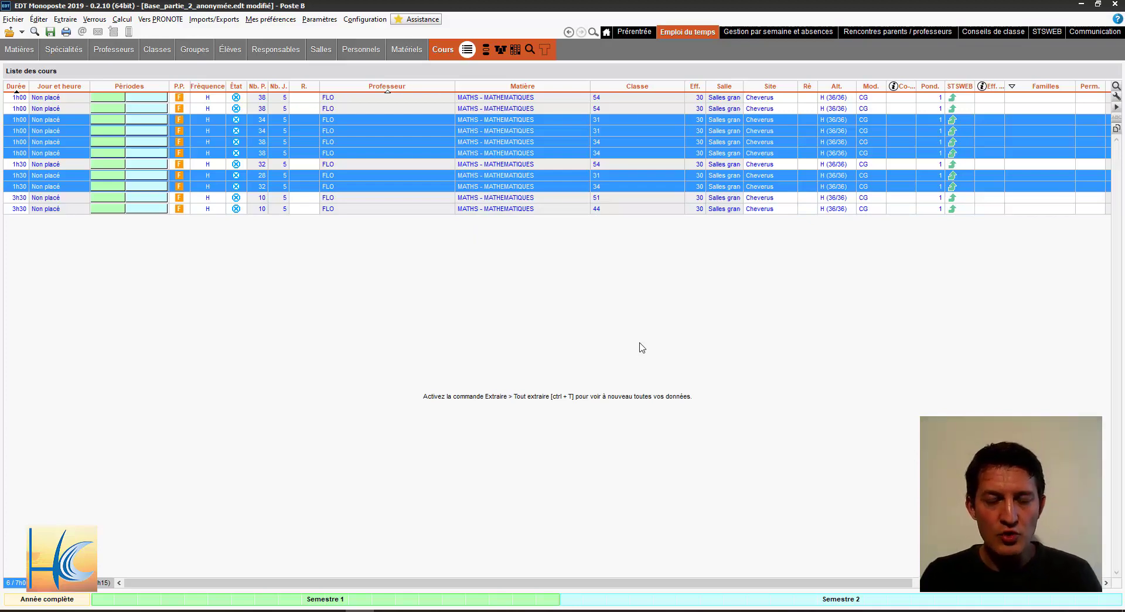
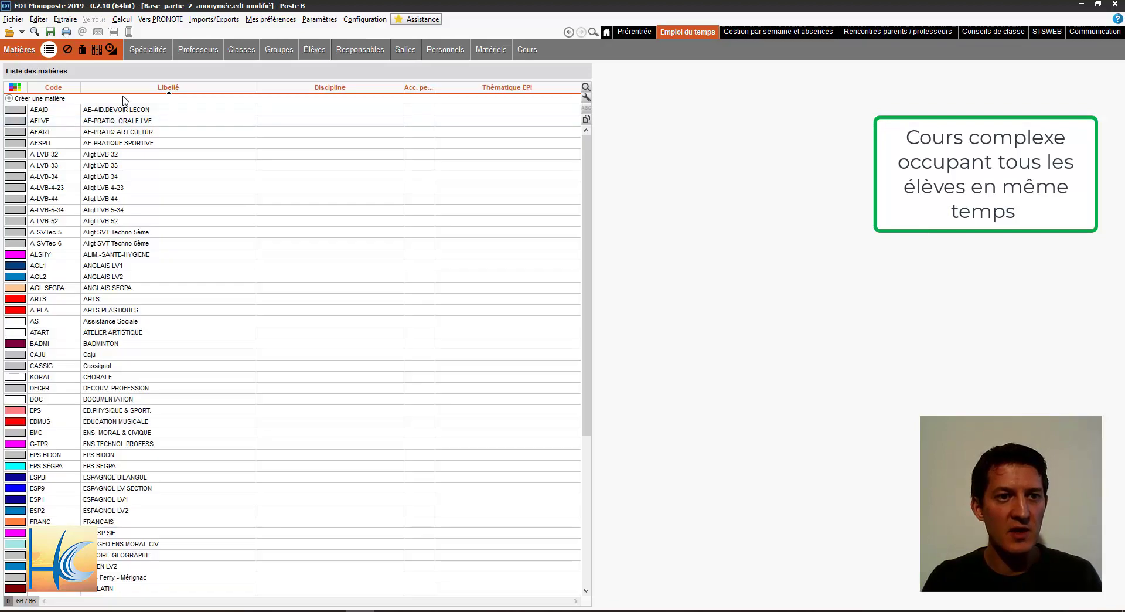
# Step: Create a new subject labelled Aligt LVB 5-34 in the subject list
pyautogui.click(125, 99)
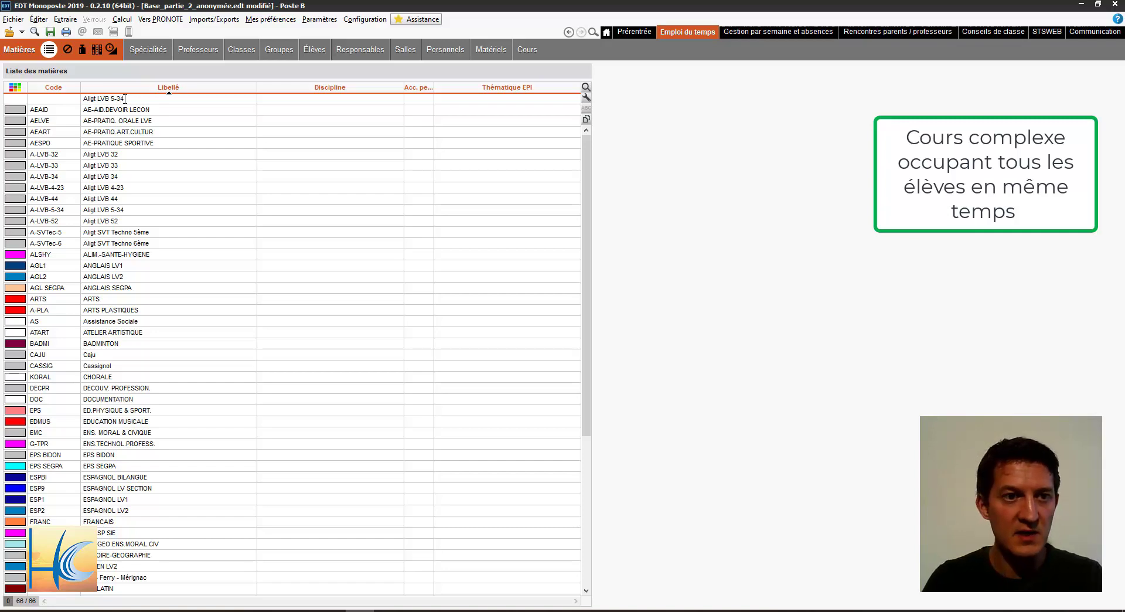
pyautogui.press('Return')
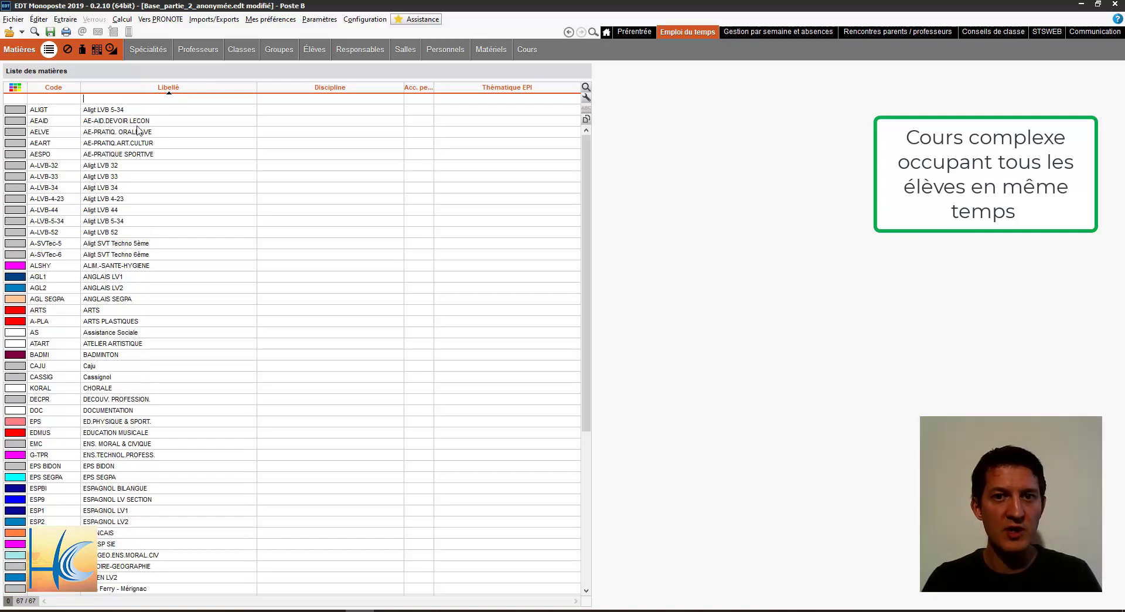
# Step: Start a new course for classes 53 and 54 with the subject A-LVB-5-34 - Aligt LVB 5-34
pyautogui.click(527, 49)
pyautogui.hotkey('ctrl', 'n')
pyautogui.doubleClick(527, 253)
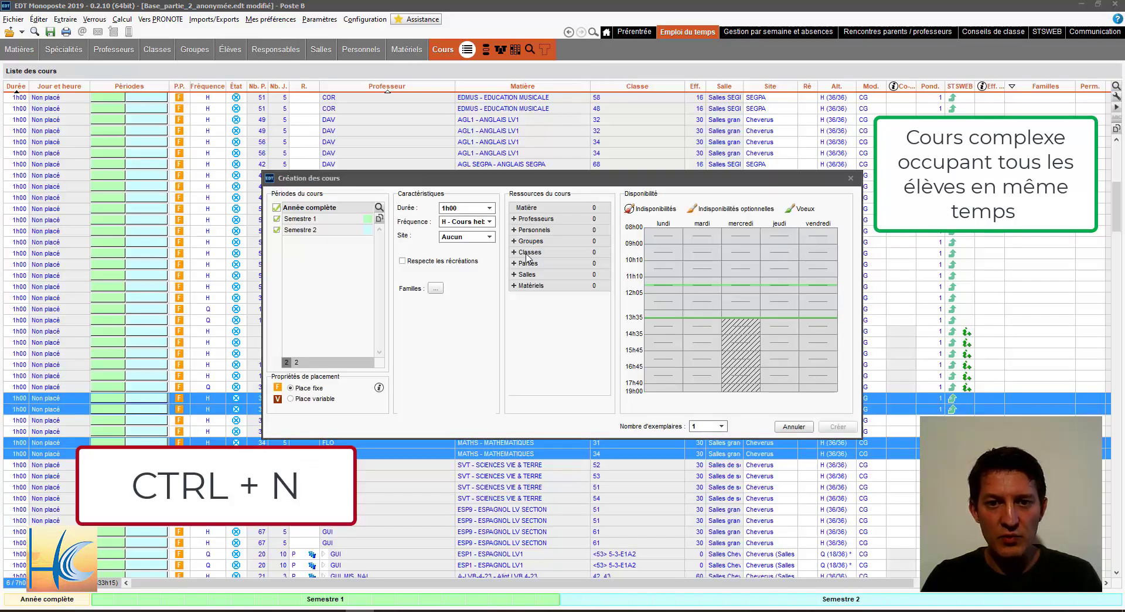
pyautogui.moveTo(567, 449); pyautogui.dragTo(567, 460)
pyautogui.click(716, 553)
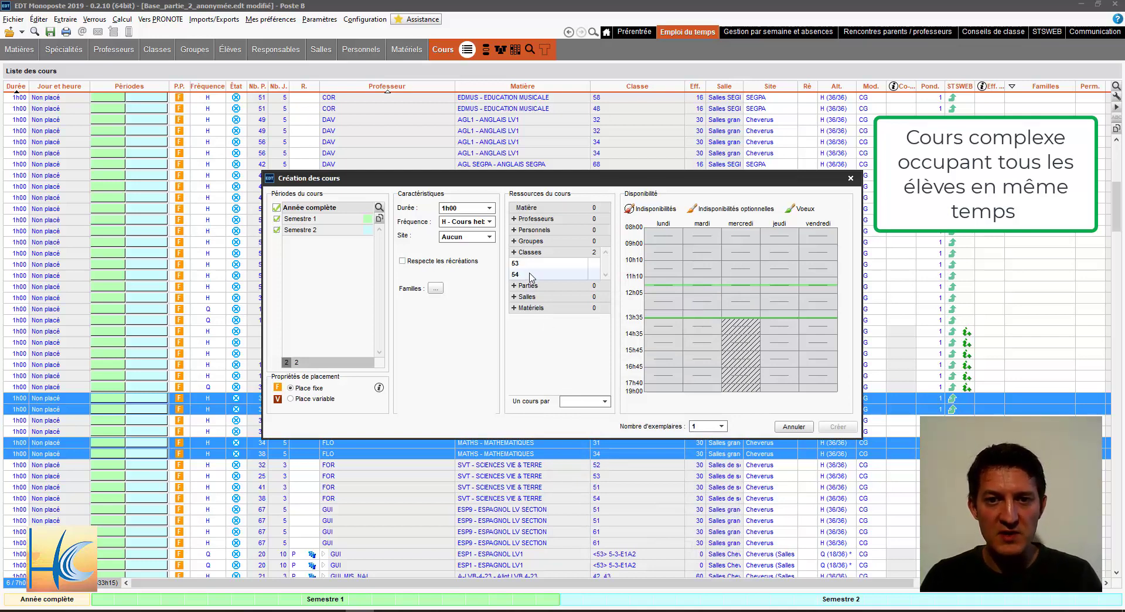
pyautogui.click(528, 208)
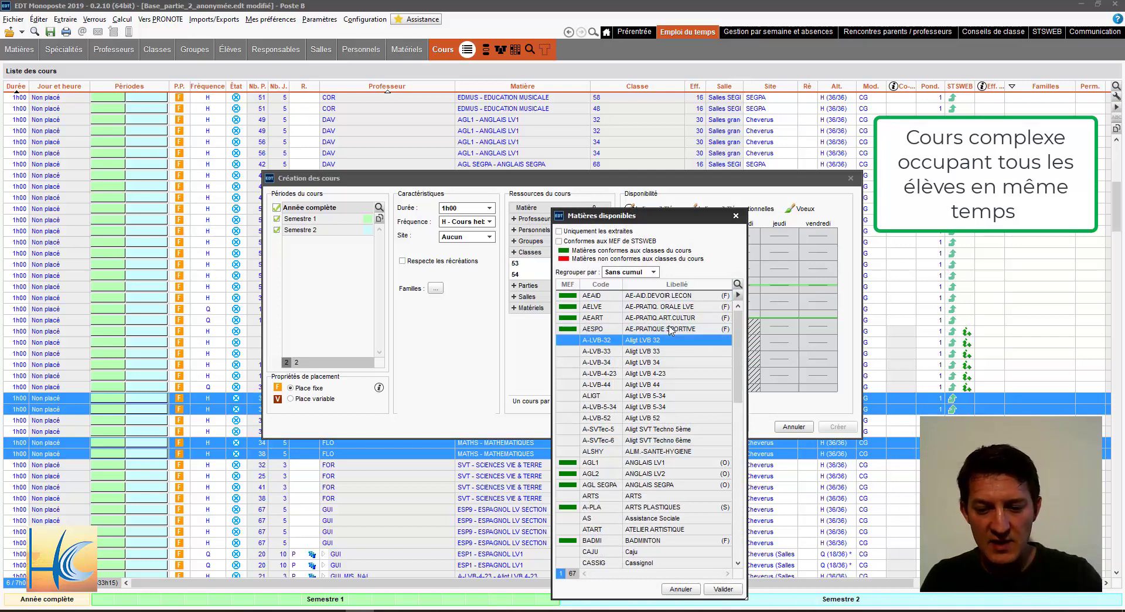
pyautogui.click(662, 408)
pyautogui.click(727, 591)
# Step: Add teachers DAV, GUI, MIS and SAB to the new course
pyautogui.click(542, 230)
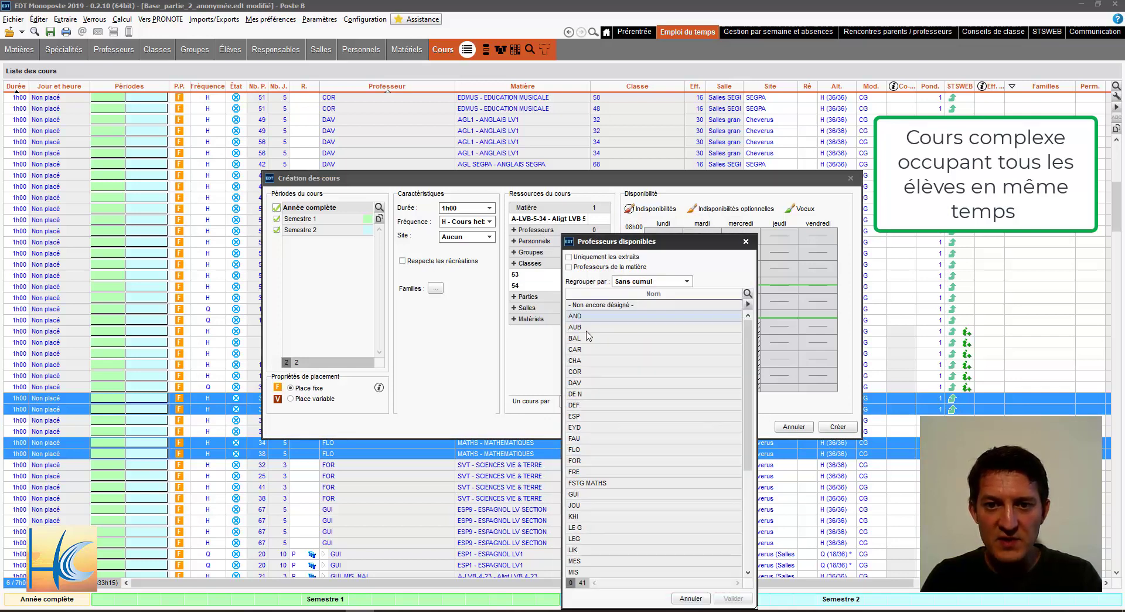
pyautogui.click(595, 497)
pyautogui.click(596, 497)
pyautogui.scroll(-5, 591, 522)
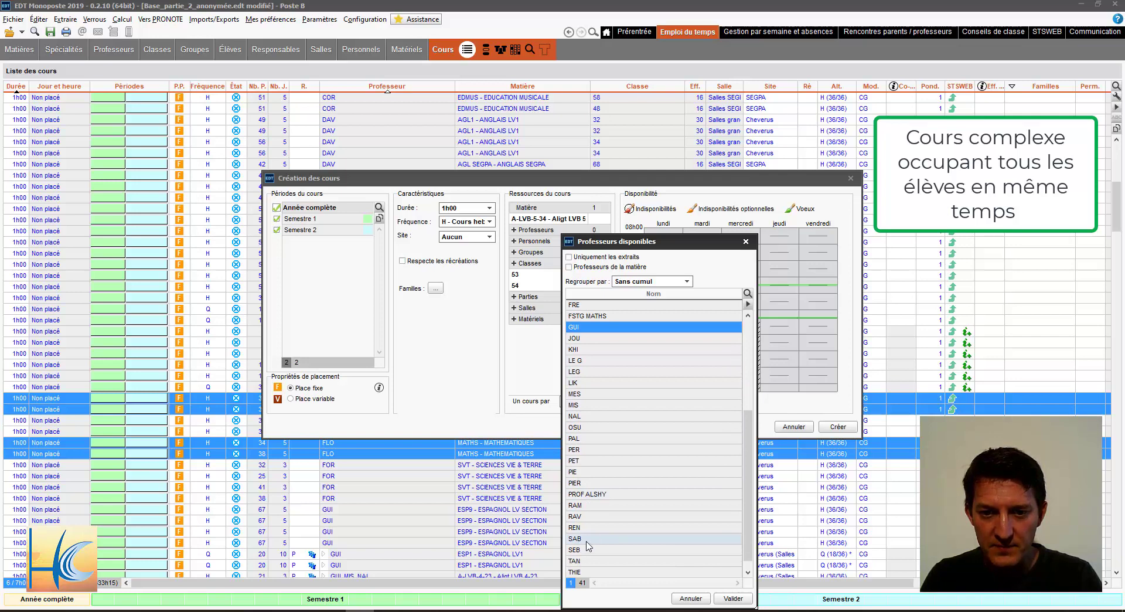
pyautogui.scroll(4, 603, 411)
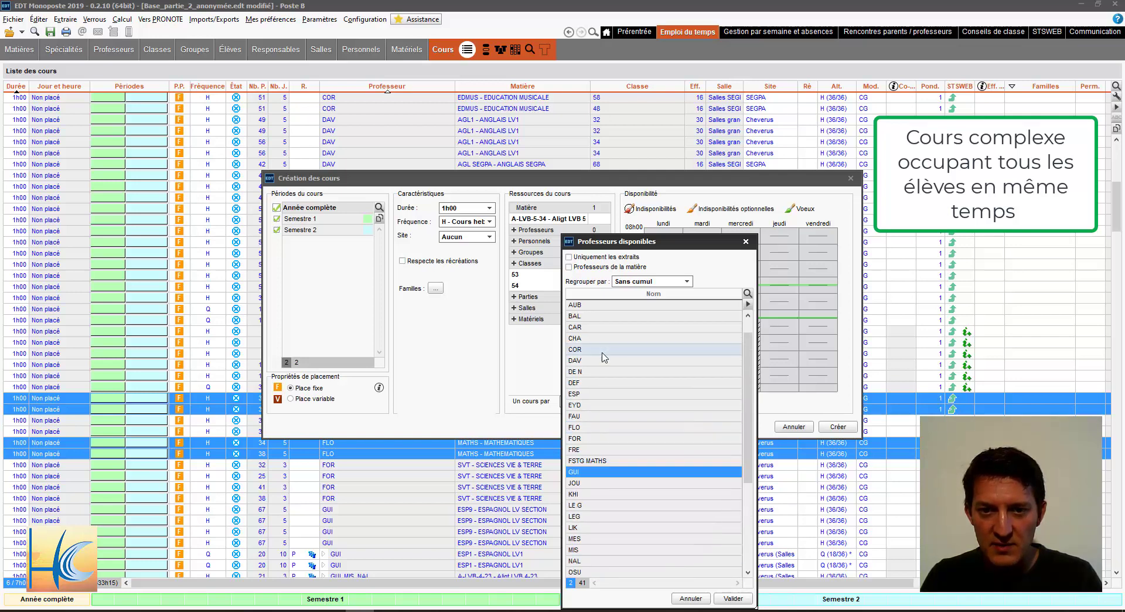
pyautogui.click(585, 363)
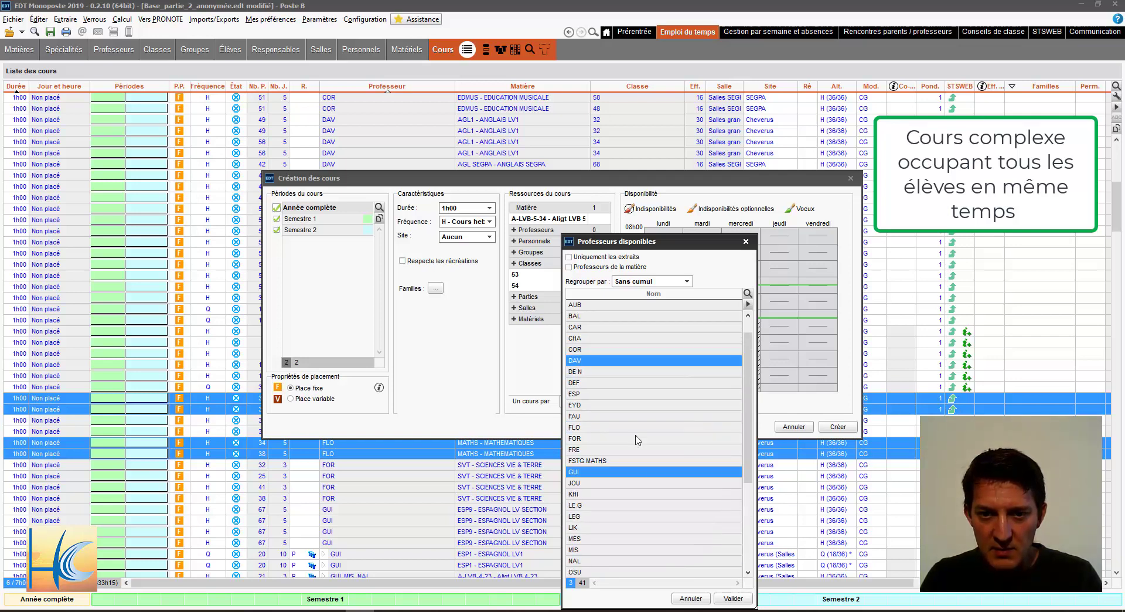
pyautogui.scroll(-5, 608, 506)
pyautogui.click(603, 498)
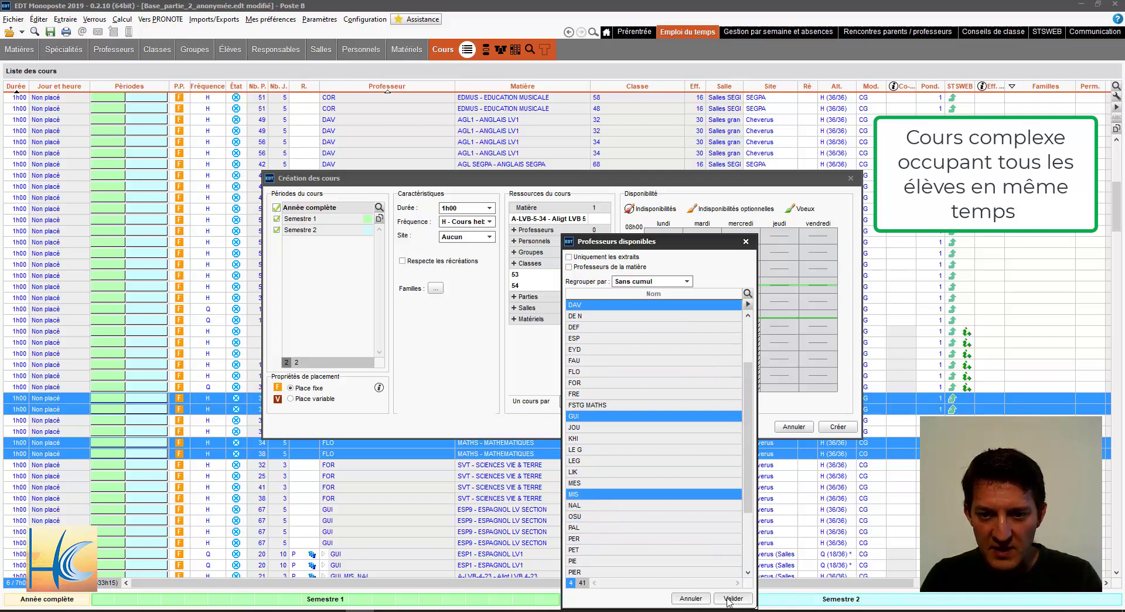
pyautogui.click(733, 598)
# Step: Add three rooms from Salles grandes and one room from Salles Cheverus to the new course
pyautogui.click(514, 352)
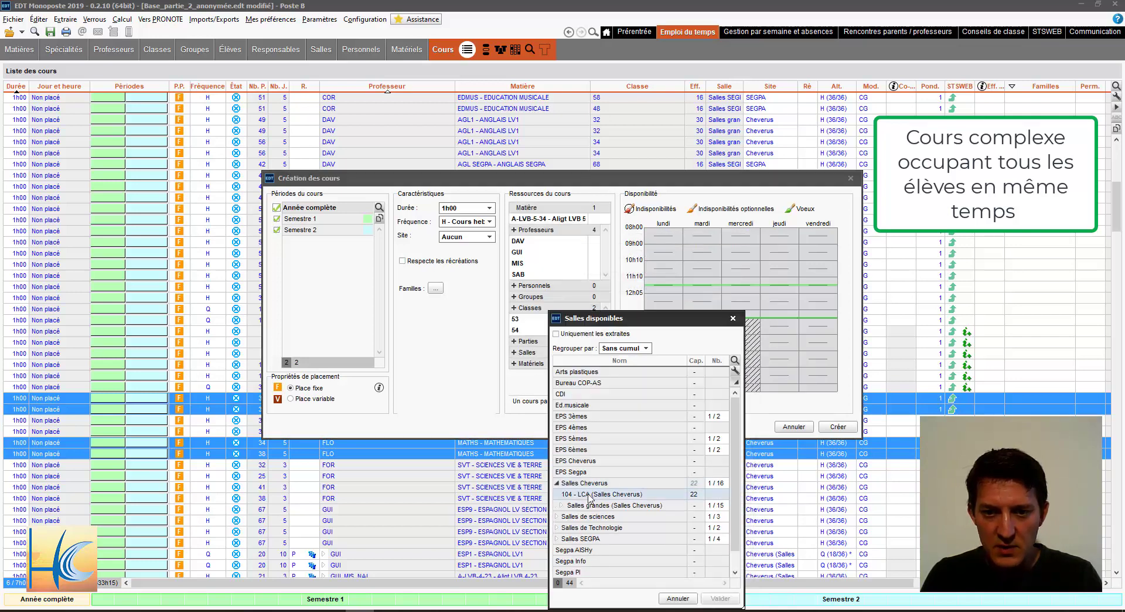
pyautogui.click(714, 507)
pyautogui.write('3')
pyautogui.press('Return')
pyautogui.click(720, 598)
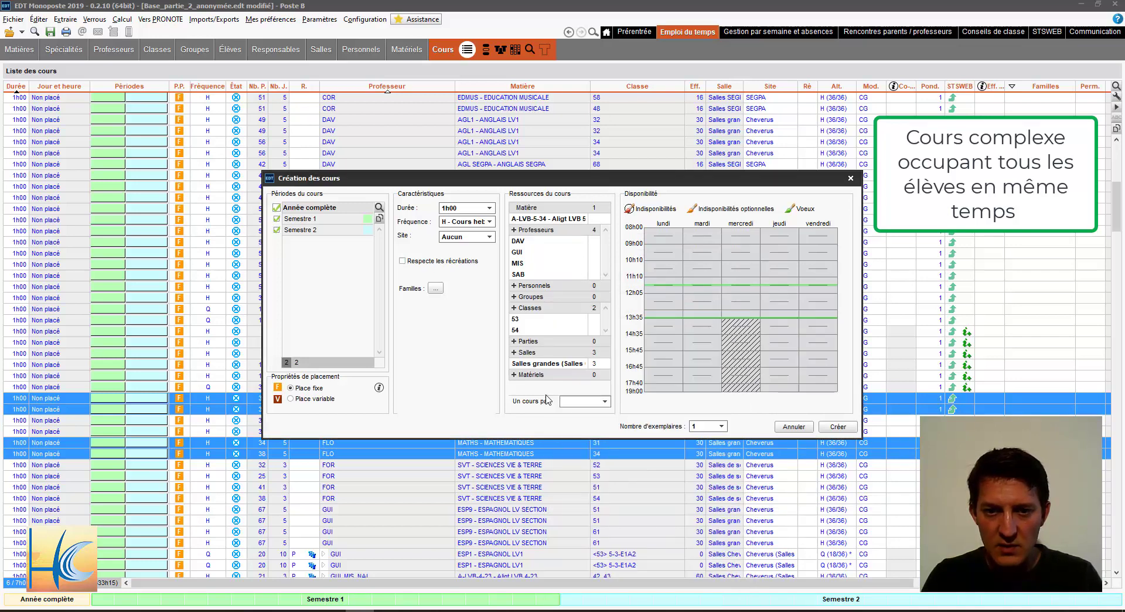
pyautogui.click(515, 353)
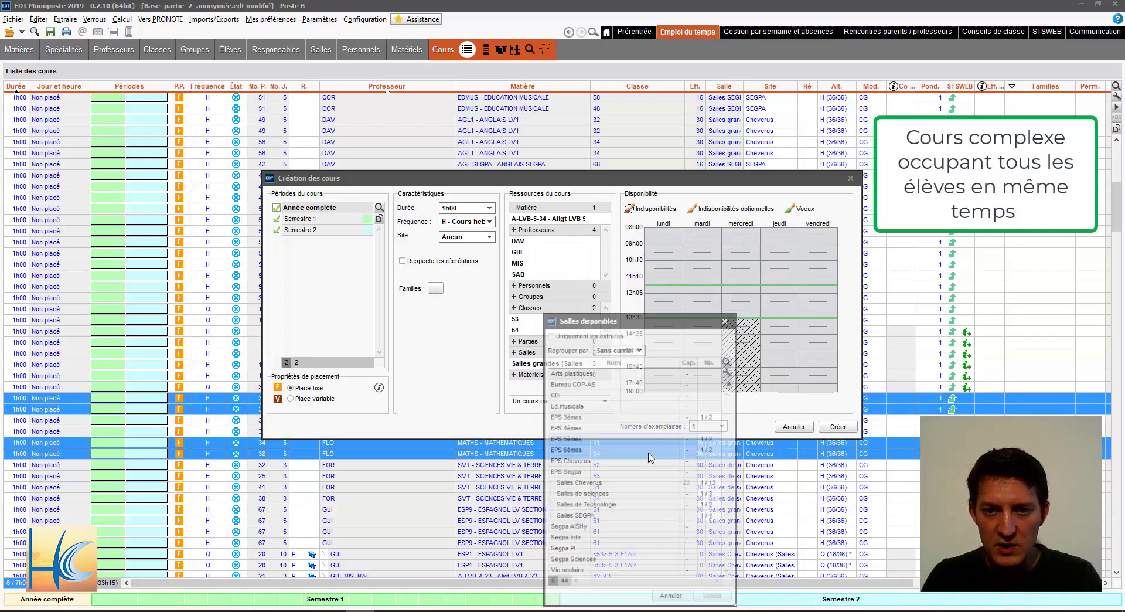
pyautogui.click(680, 483)
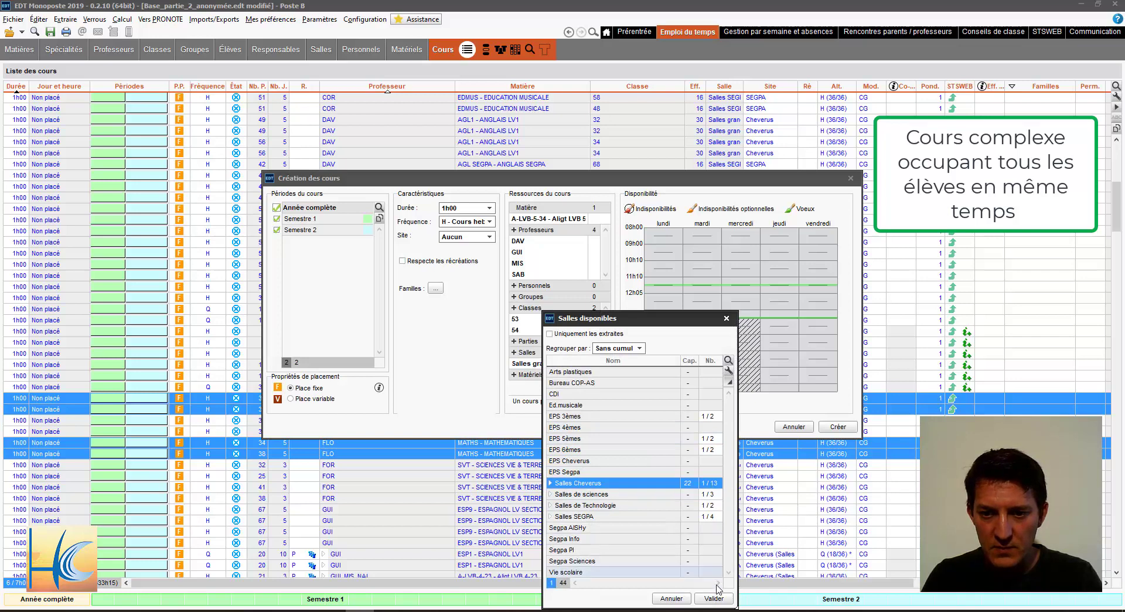
pyautogui.click(713, 599)
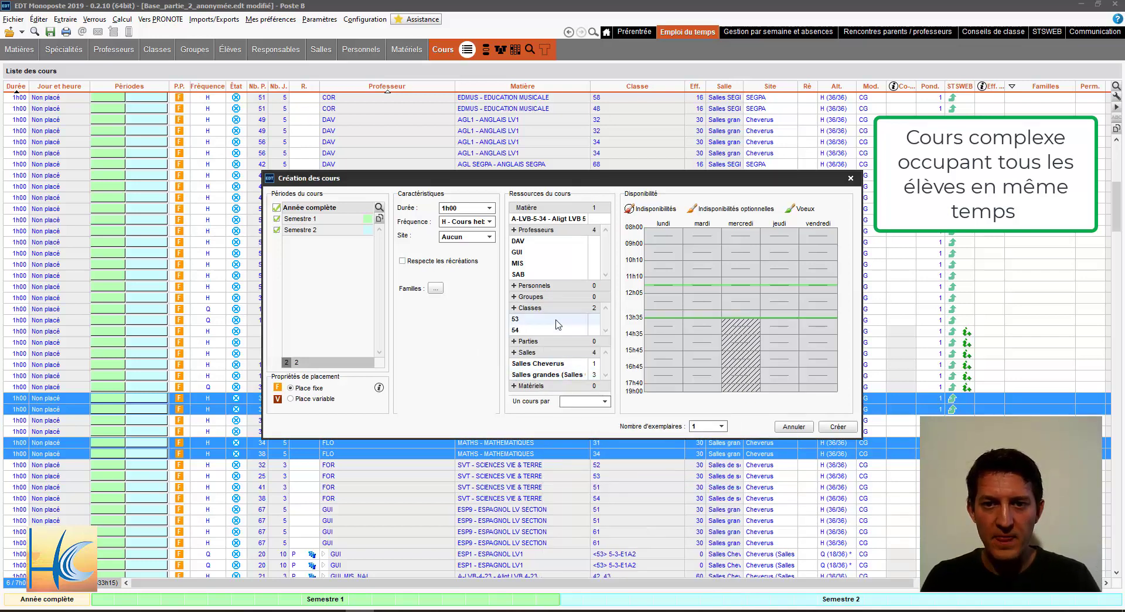
# Step: Set the new course's site to Cheverus and create the course
pyautogui.click(489, 237)
pyautogui.click(463, 256)
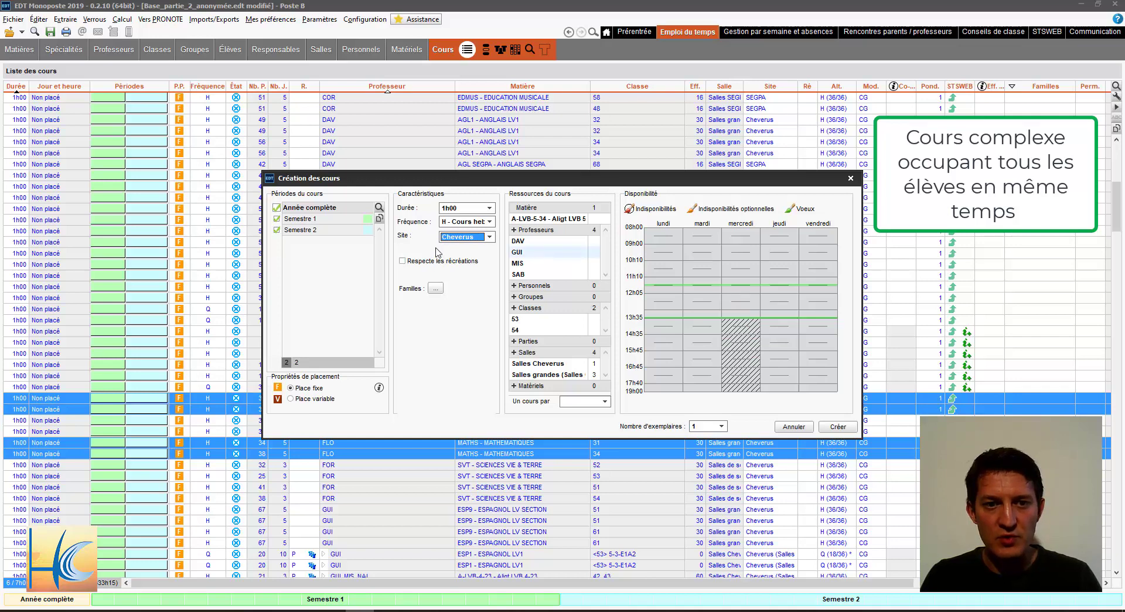
pyautogui.click(831, 428)
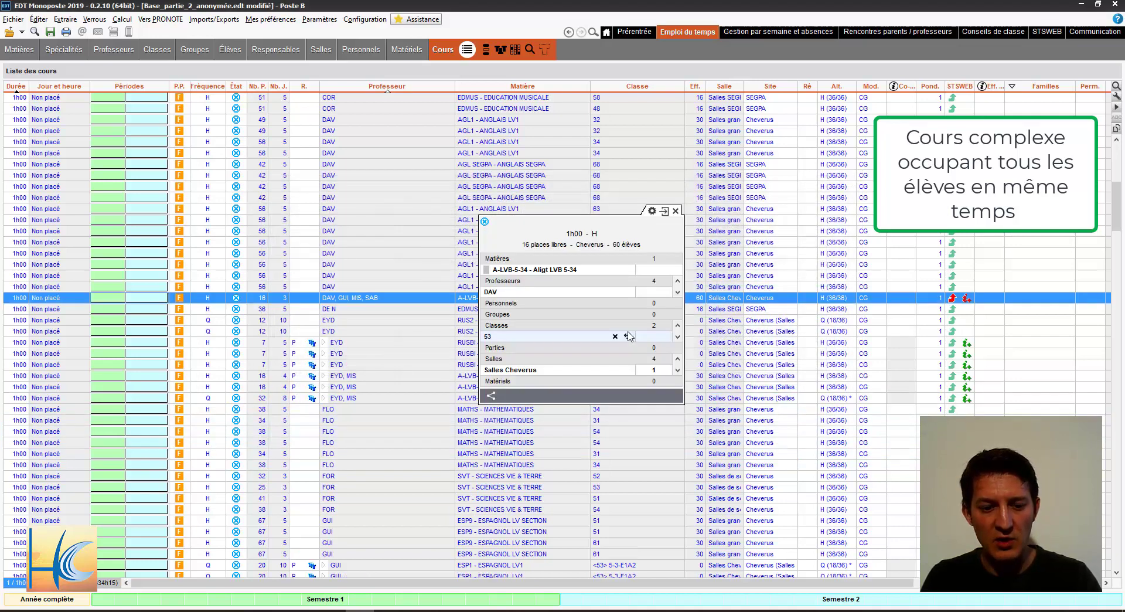
# Step: Extract only the newly created alignment course and open its complex course specification
pyautogui.hotkey('ctrl', 'x')
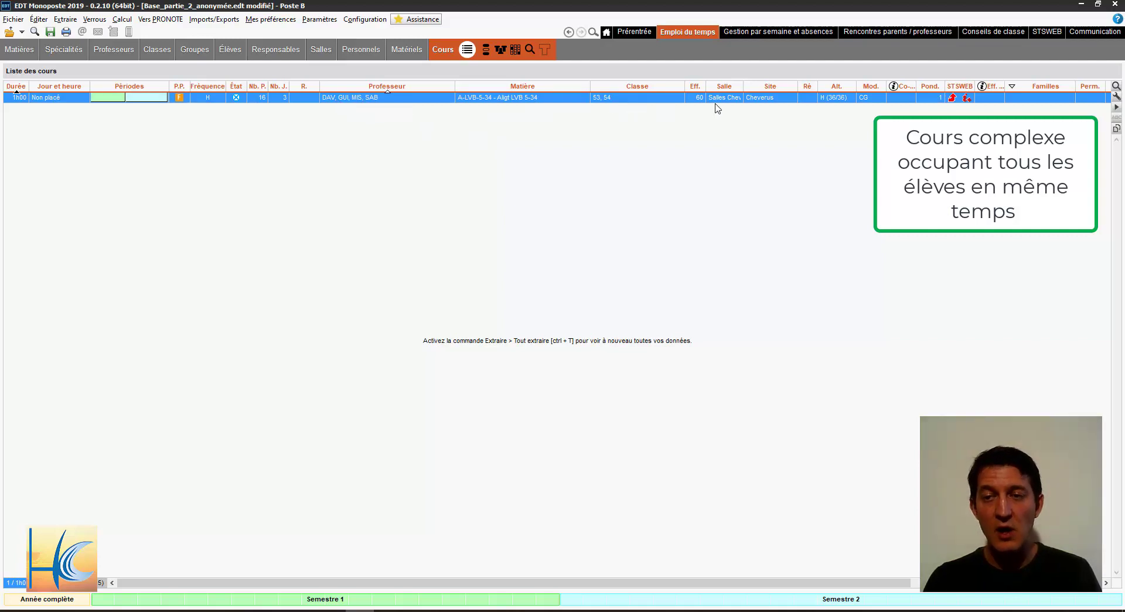
pyautogui.moveTo(965, 101)
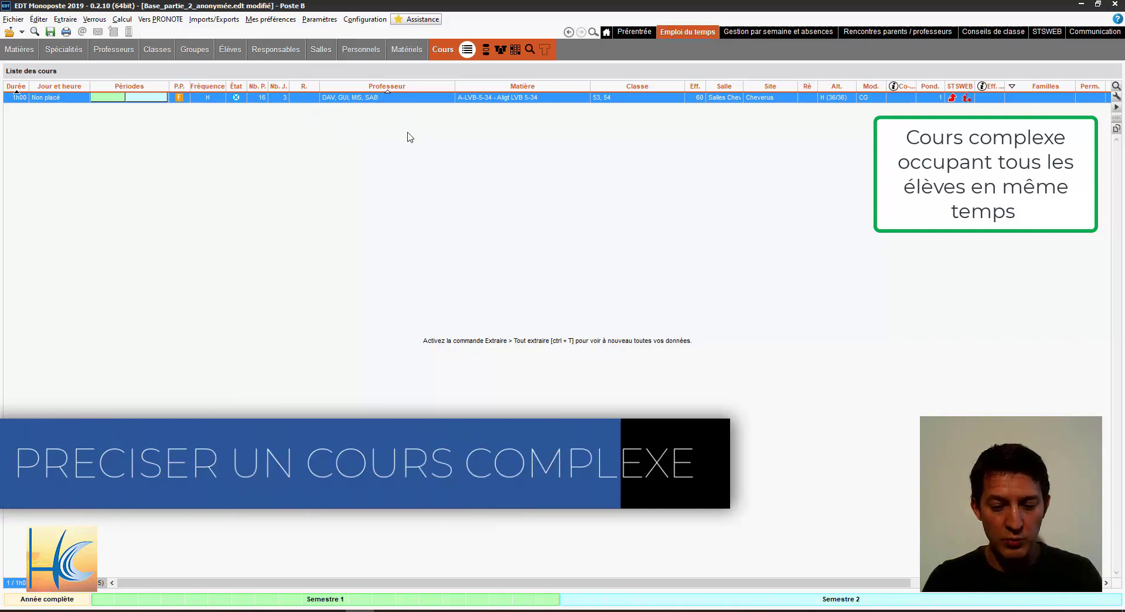
pyautogui.hotkey('ctrl', 'r')
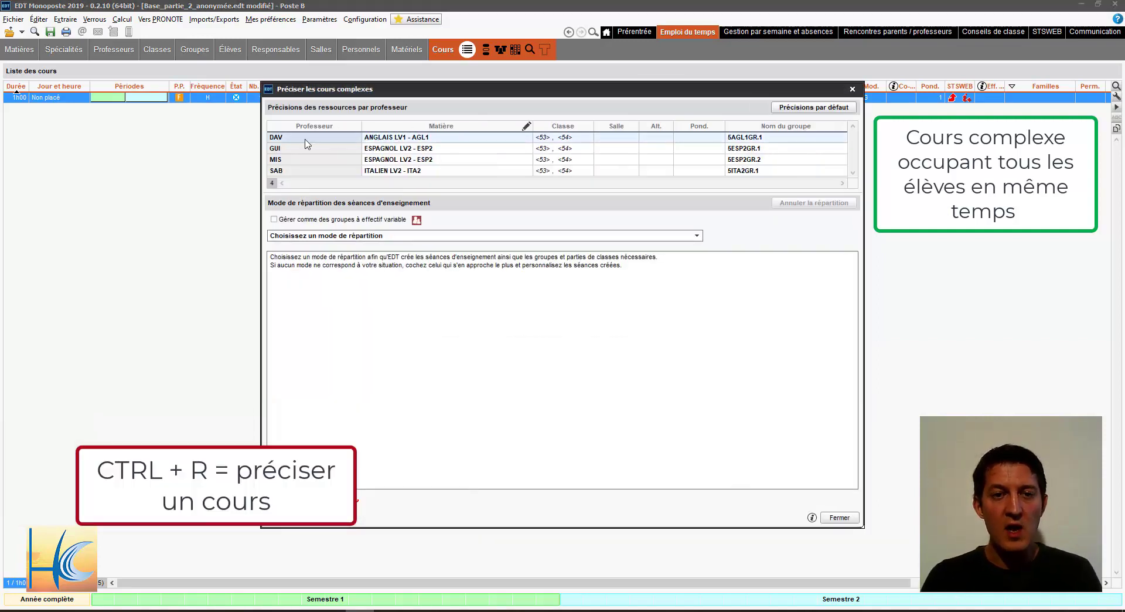
# Step: Set the subject of teacher DAV's row to ANGLAIS LV2 (AGL2) in the complex course specification
pyautogui.click(306, 140)
pyautogui.click(419, 148)
pyautogui.click(419, 159)
pyautogui.click(418, 170)
pyautogui.click(415, 140)
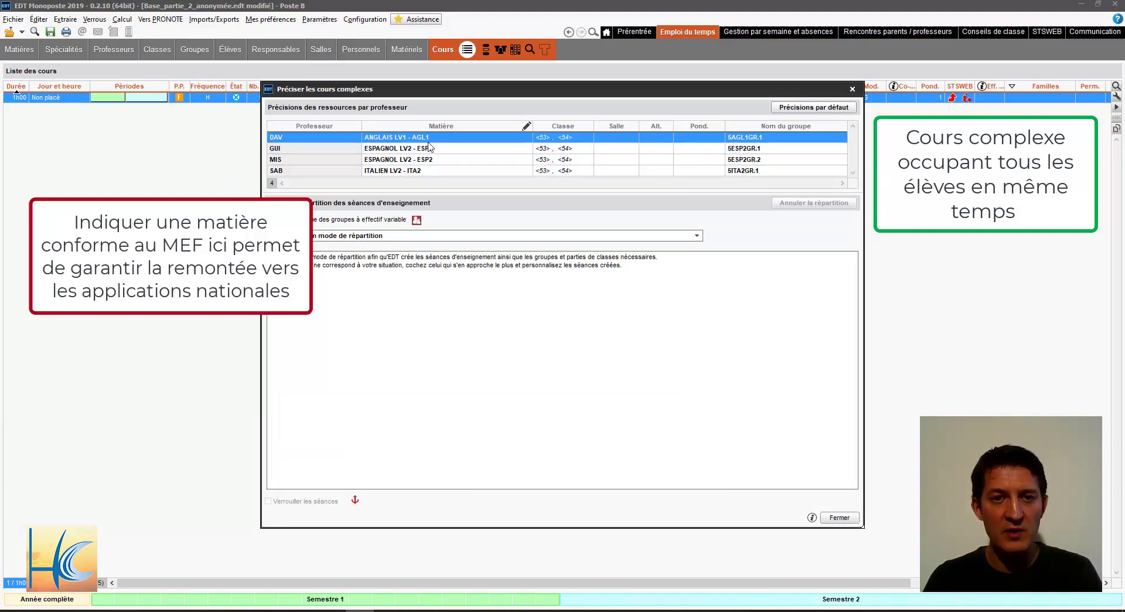
pyautogui.doubleClick(385, 141)
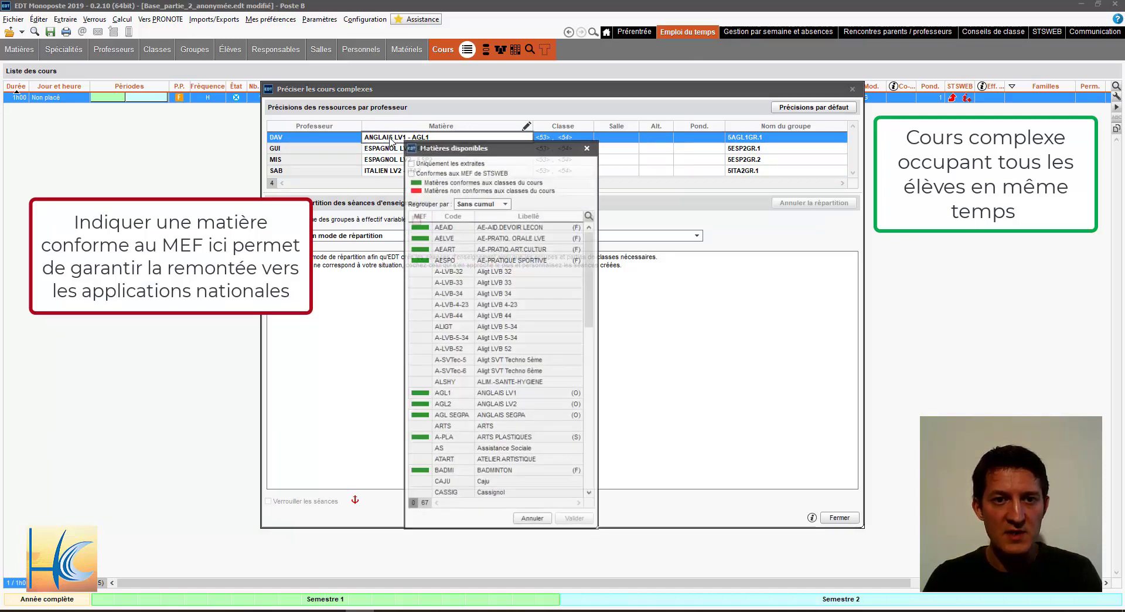
pyautogui.click(481, 404)
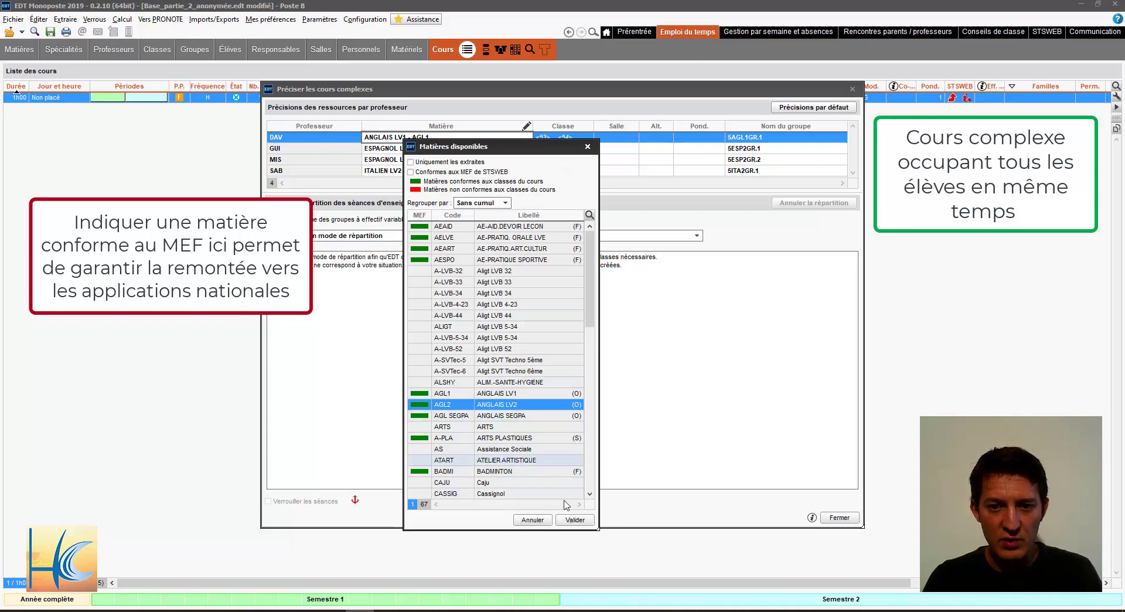
pyautogui.click(575, 520)
# Step: Set GUI's subject to ESPAGNOL BILANGUE (ESPBI) and confirm ESPAGNOL LV2 (ESP2) for MIS
pyautogui.click(393, 150)
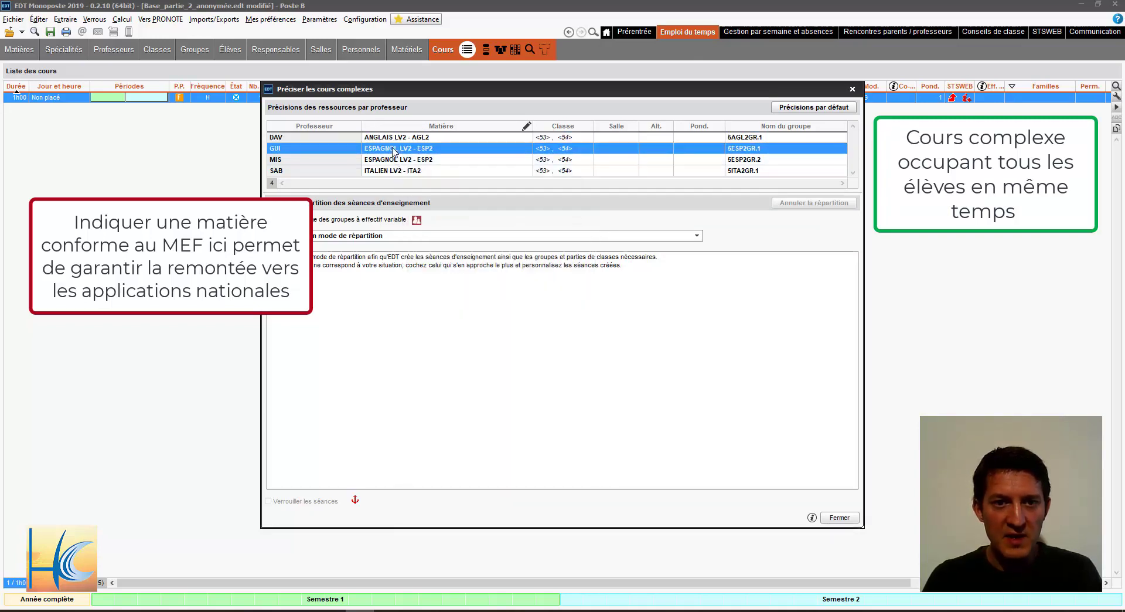
pyautogui.click(392, 151)
pyautogui.scroll(-2, 515, 399)
pyautogui.click(527, 419)
pyautogui.write('esp')
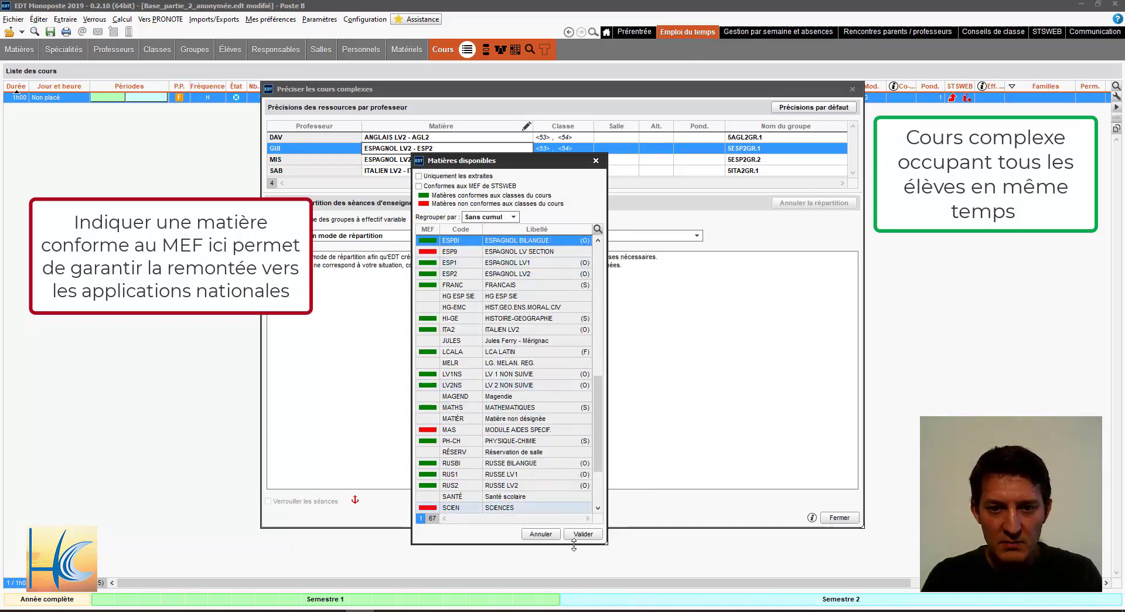
pyautogui.click(582, 533)
pyautogui.click(387, 160)
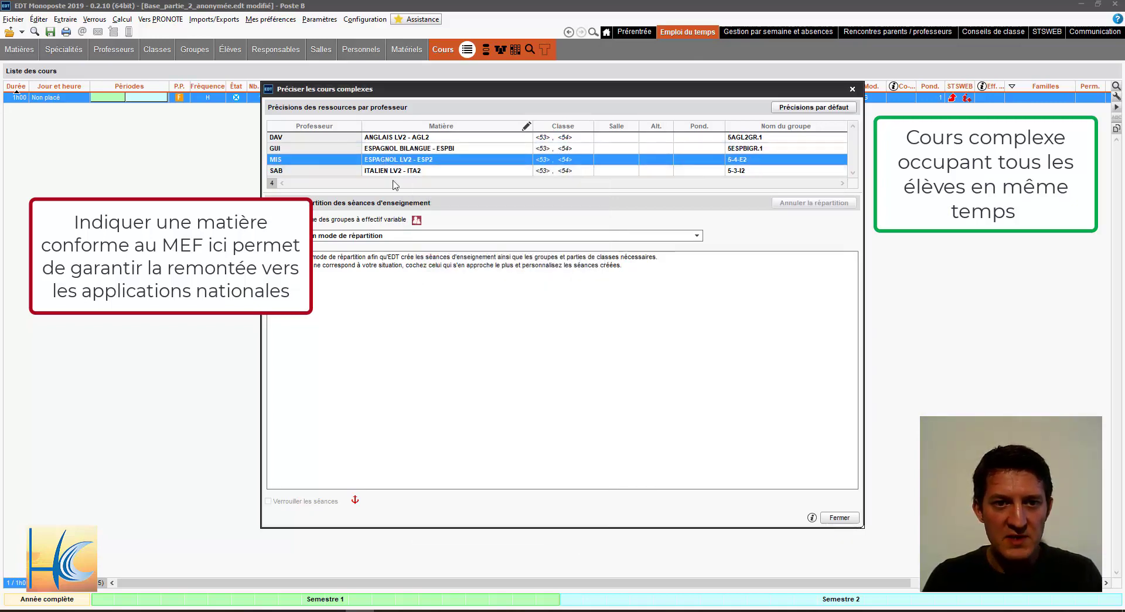
pyautogui.click(387, 160)
pyautogui.press('Return')
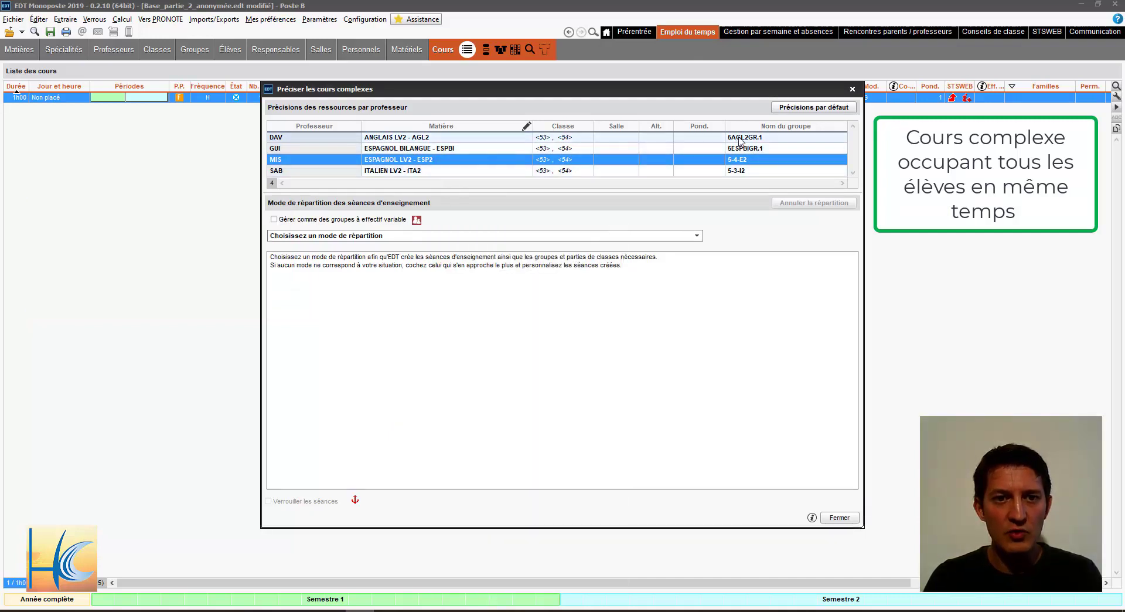
# Step: Rename DAV's group as 5-3-AGL2
pyautogui.click(753, 138)
pyautogui.click(753, 137)
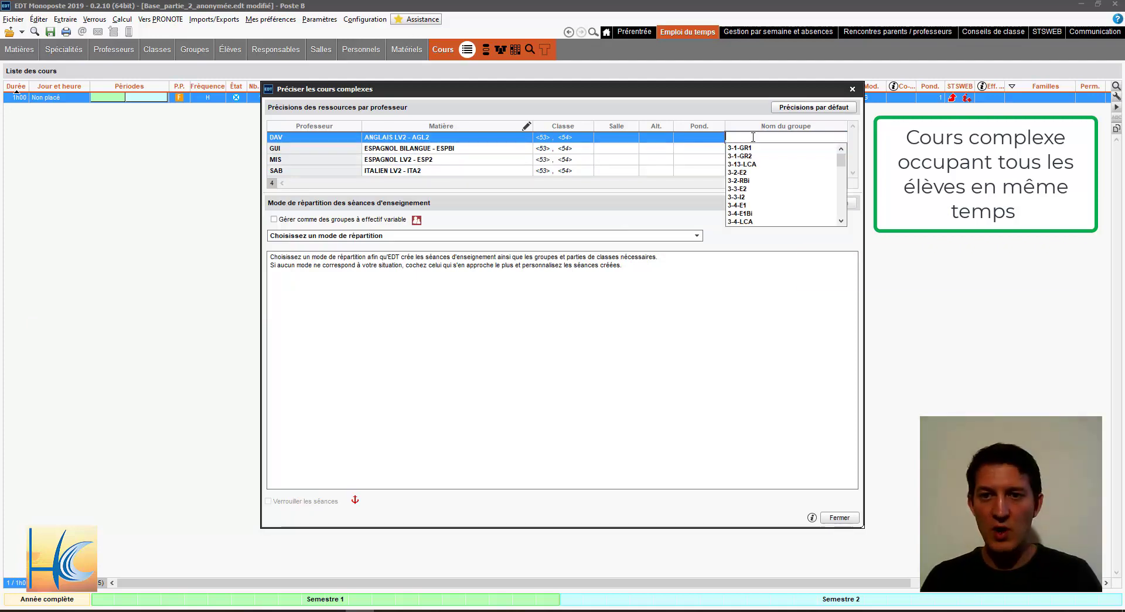
pyautogui.press('Escape')
pyautogui.write('5-3-AGL2')
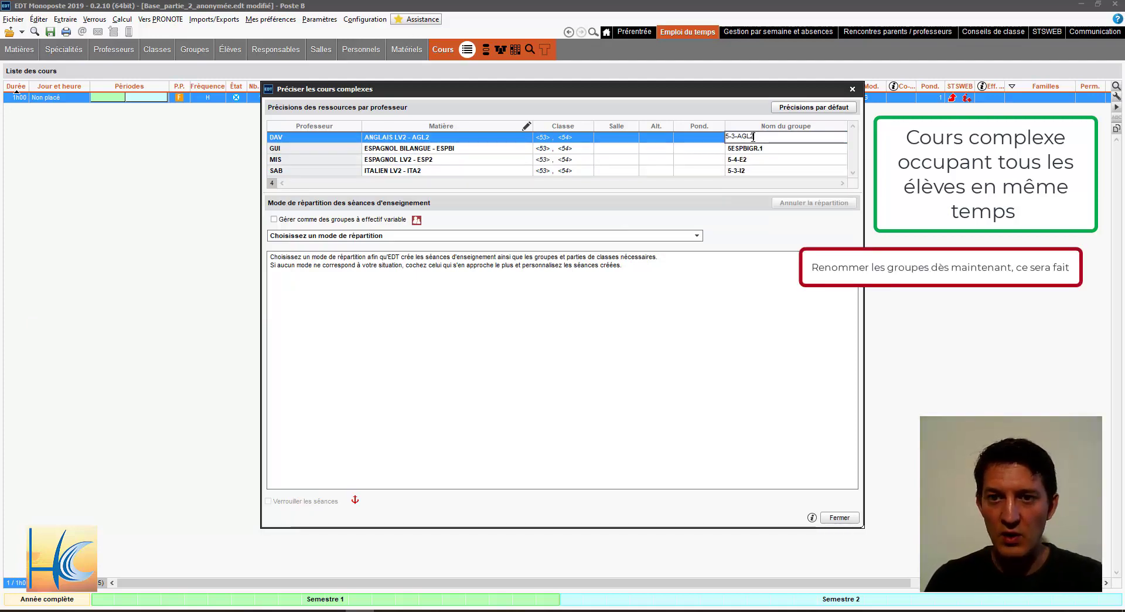
pyautogui.press('Return')
# Step: Rename GUI's group as 5-34-ESPBI
pyautogui.click(755, 150)
pyautogui.click(755, 150)
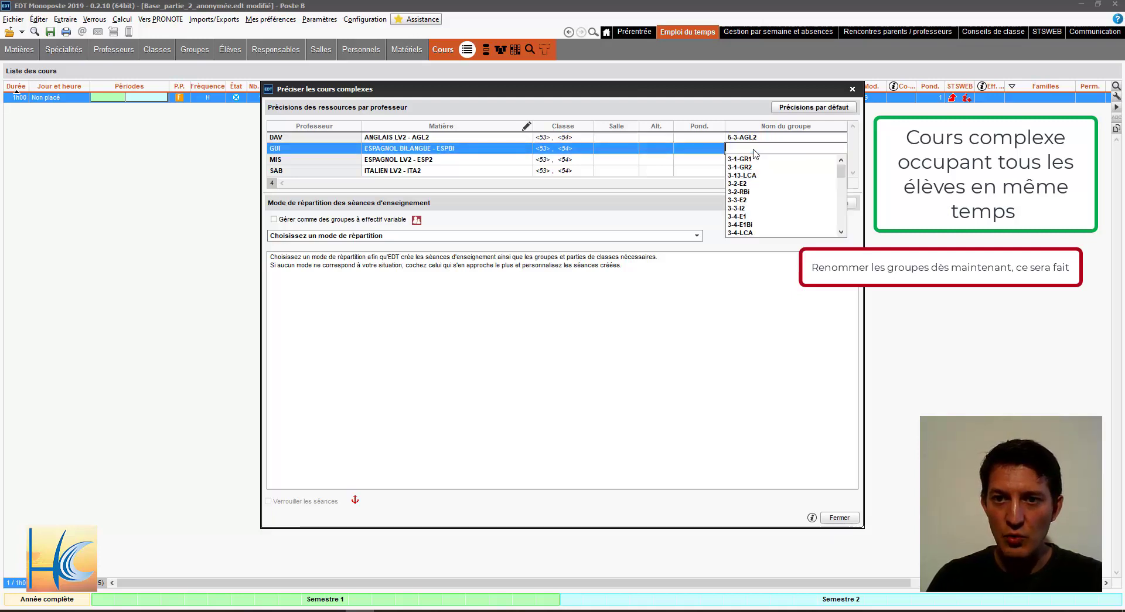
pyautogui.write('5-34')
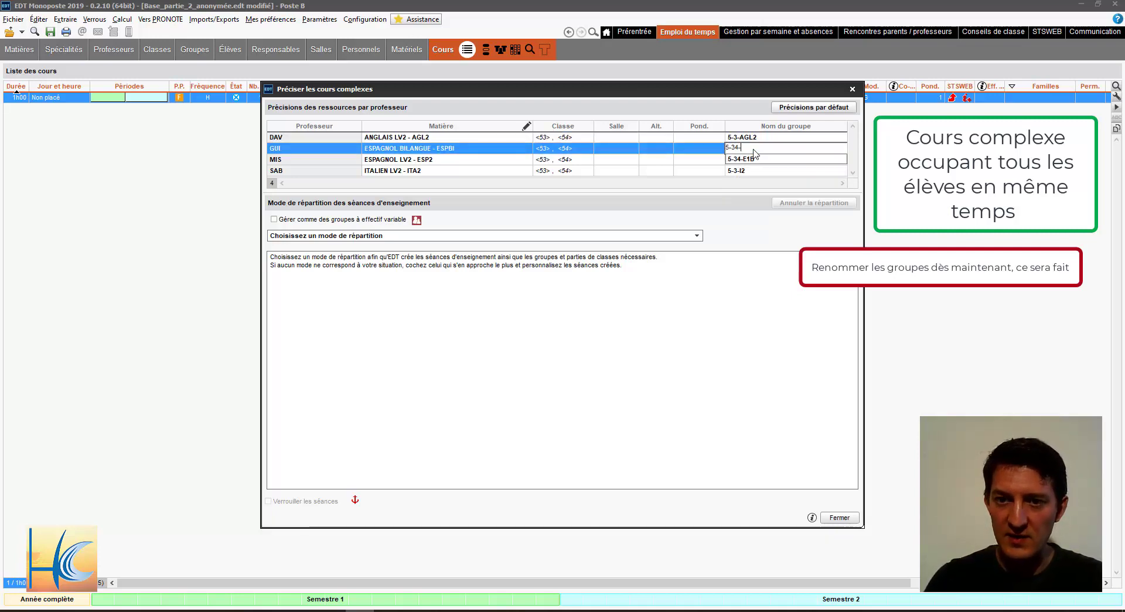
pyautogui.write('-ESPBI')
pyautogui.press('Return')
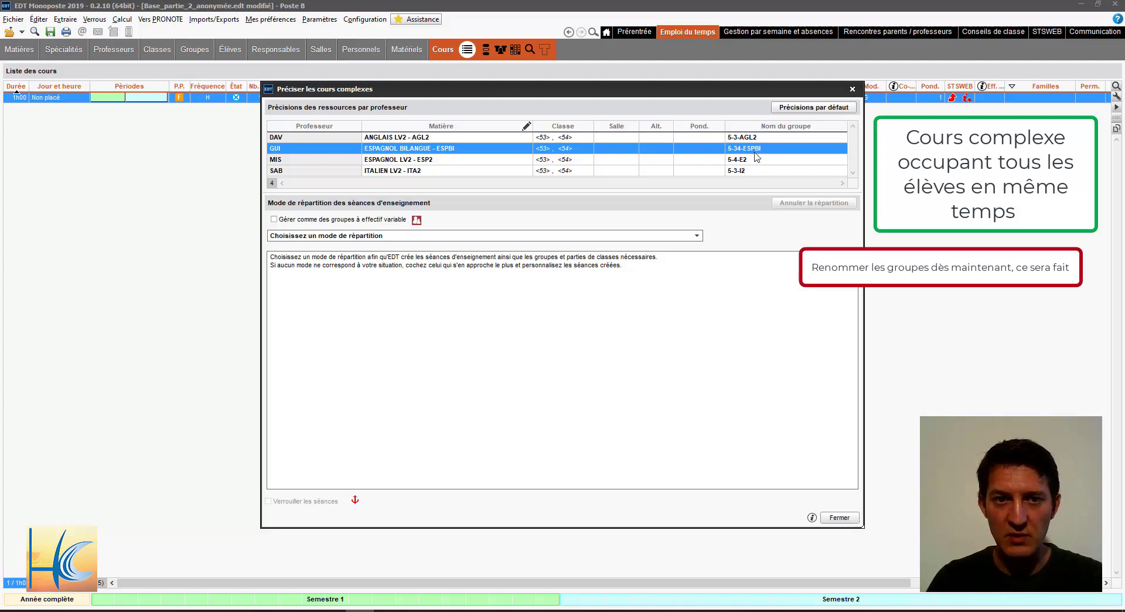
pyautogui.click(756, 162)
pyautogui.click(755, 162)
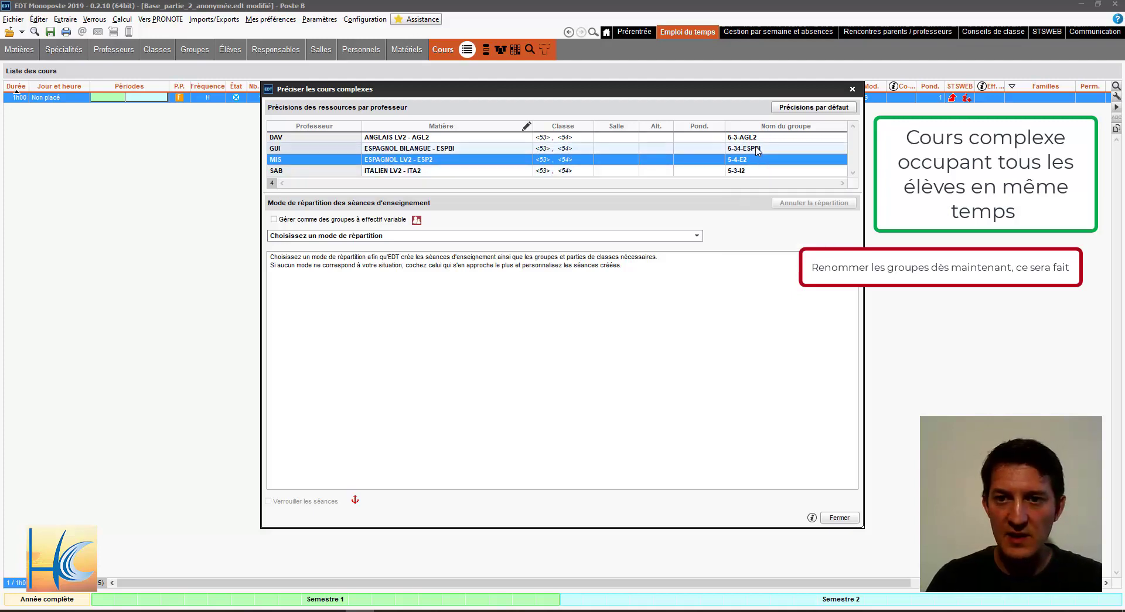
pyautogui.click(750, 172)
pyautogui.click(745, 161)
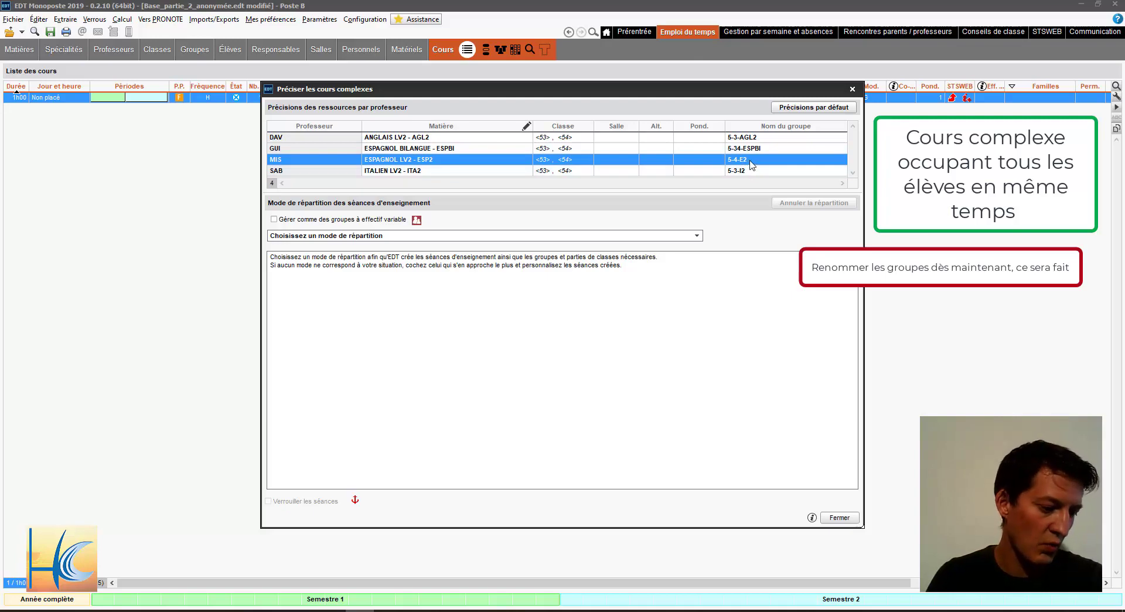
# Step: Distribute the course as Une séance par professeur (S), assigning Salles Cheverus to DAV's session and Salles grandes to the sessions of GUI, MIS and SAB
pyautogui.click(396, 236)
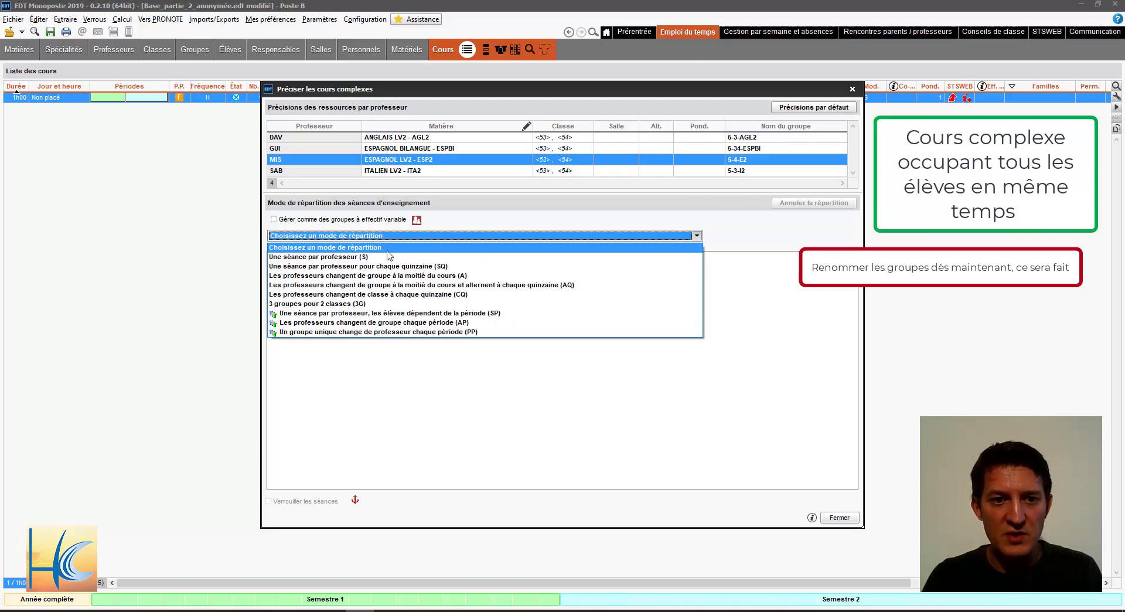
pyautogui.click(381, 258)
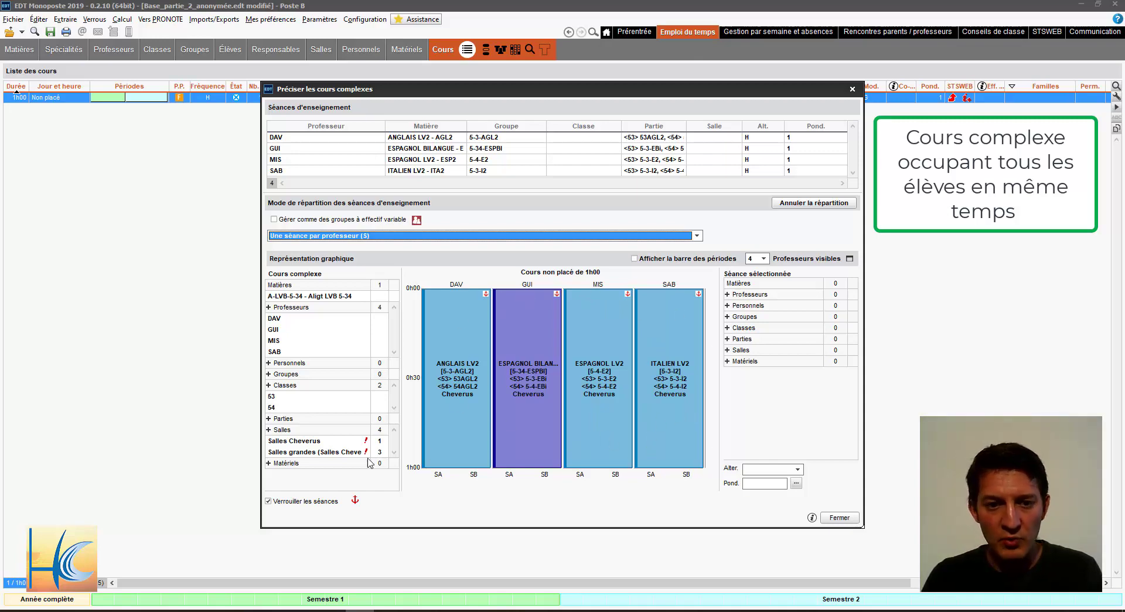
pyautogui.moveTo(296, 457); pyautogui.dragTo(528, 445)
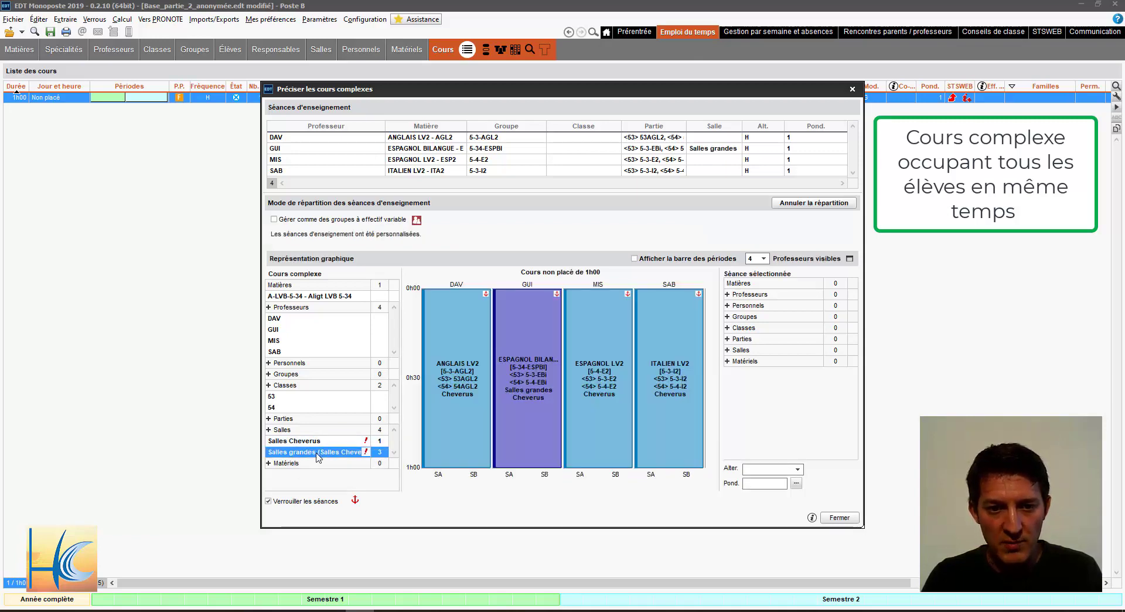
pyautogui.moveTo(317, 456); pyautogui.dragTo(555, 438)
pyautogui.moveTo(316, 441); pyautogui.dragTo(724, 430)
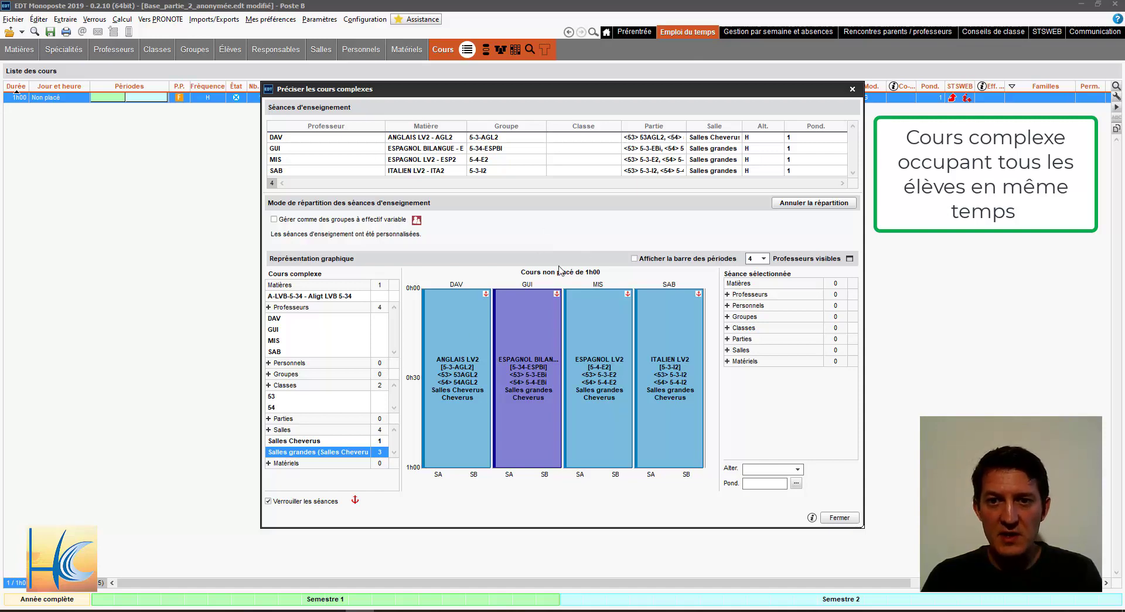
pyautogui.click(844, 519)
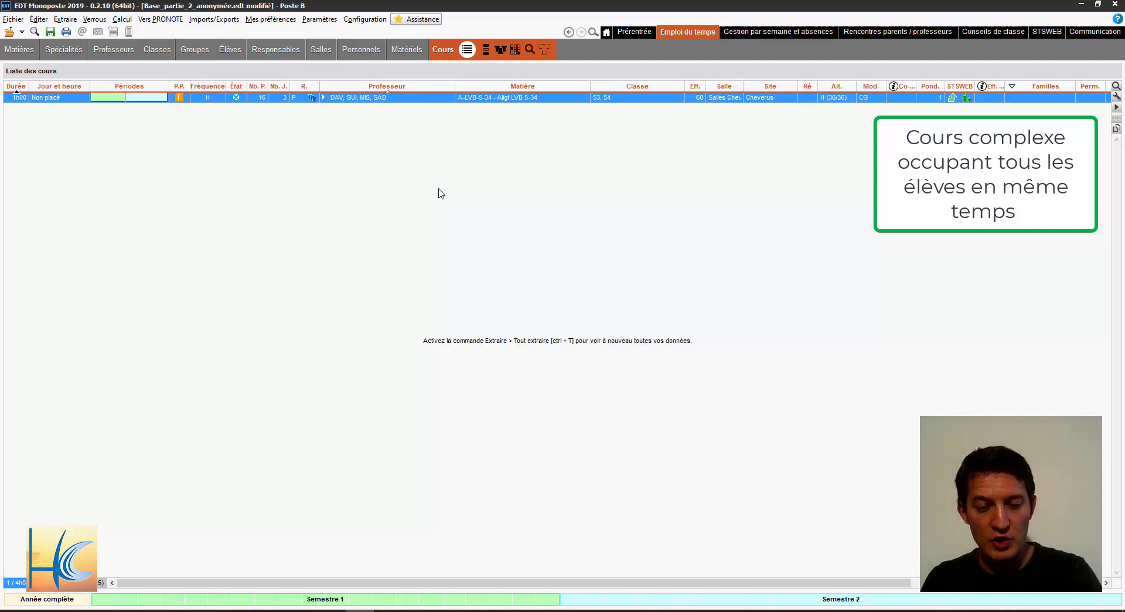
# Step: Duplicate the alignment course twice and set one course's frequency to Q - Cours en quinzaine
pyautogui.hotkey('ctrl', 'd')
pyautogui.press('Return')
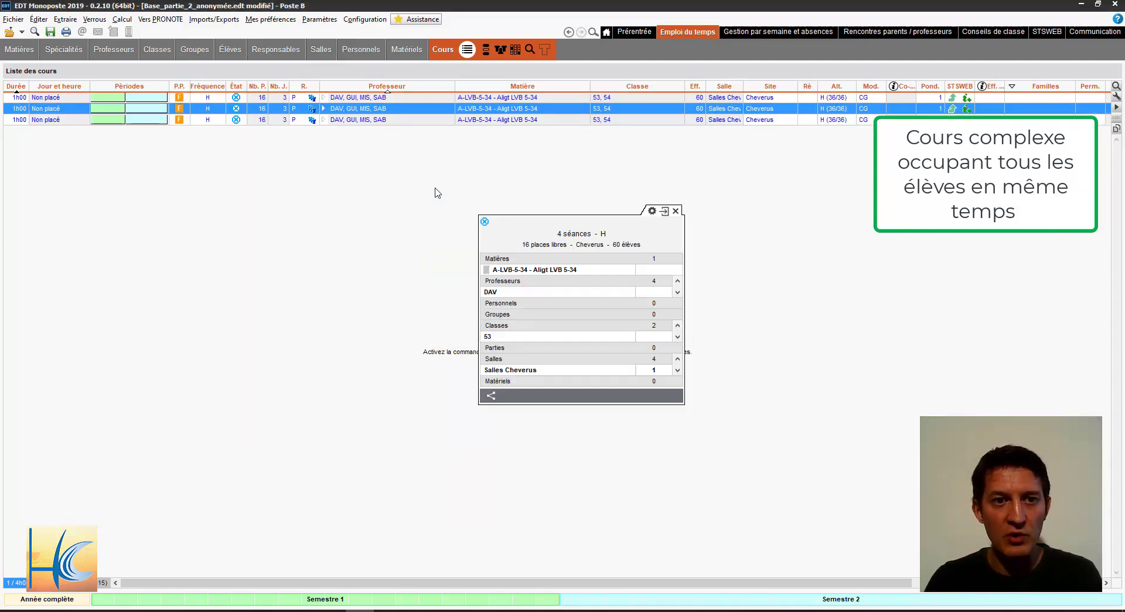
pyautogui.doubleClick(209, 109)
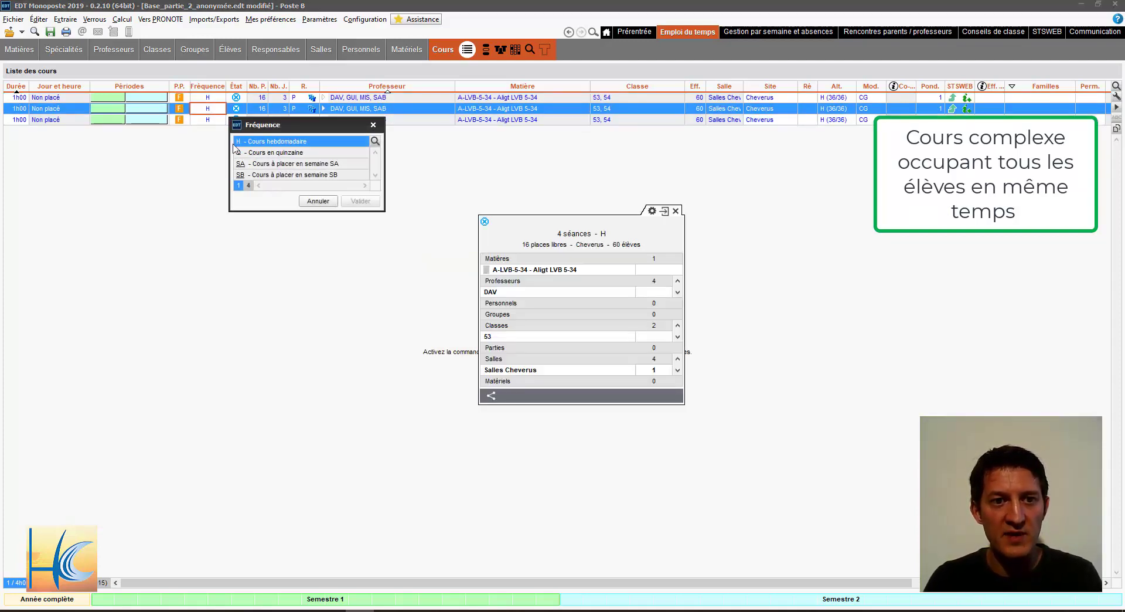
pyautogui.click(293, 153)
pyautogui.click(361, 201)
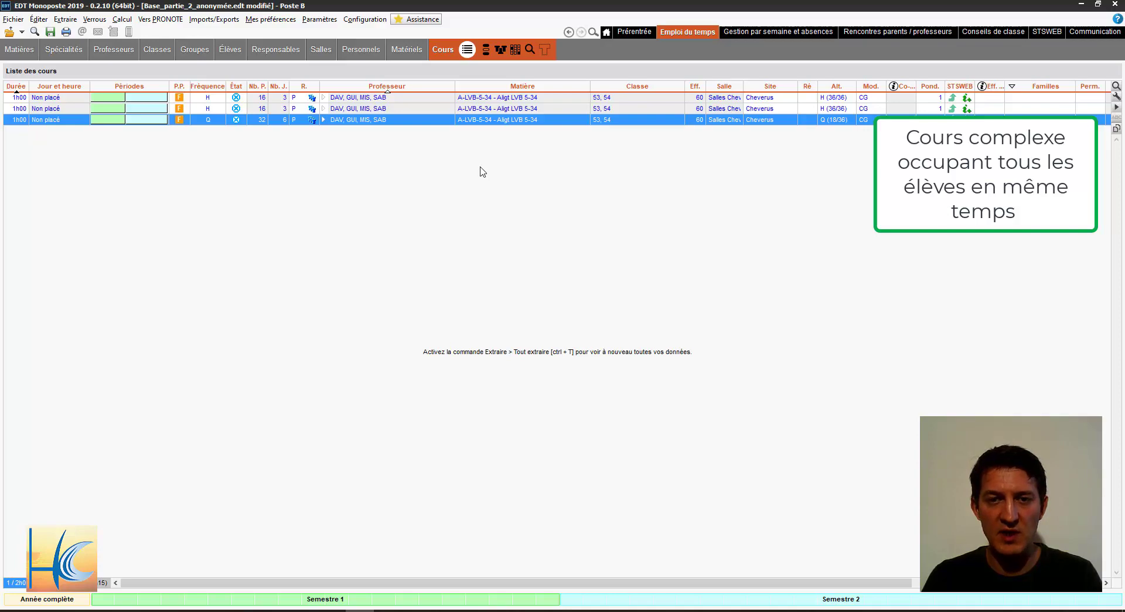
# Step: Find the group 5-34-ESPBI in the list of groups and extract only that group
pyautogui.click(191, 53)
pyautogui.click(51, 201)
pyautogui.write('5-3')
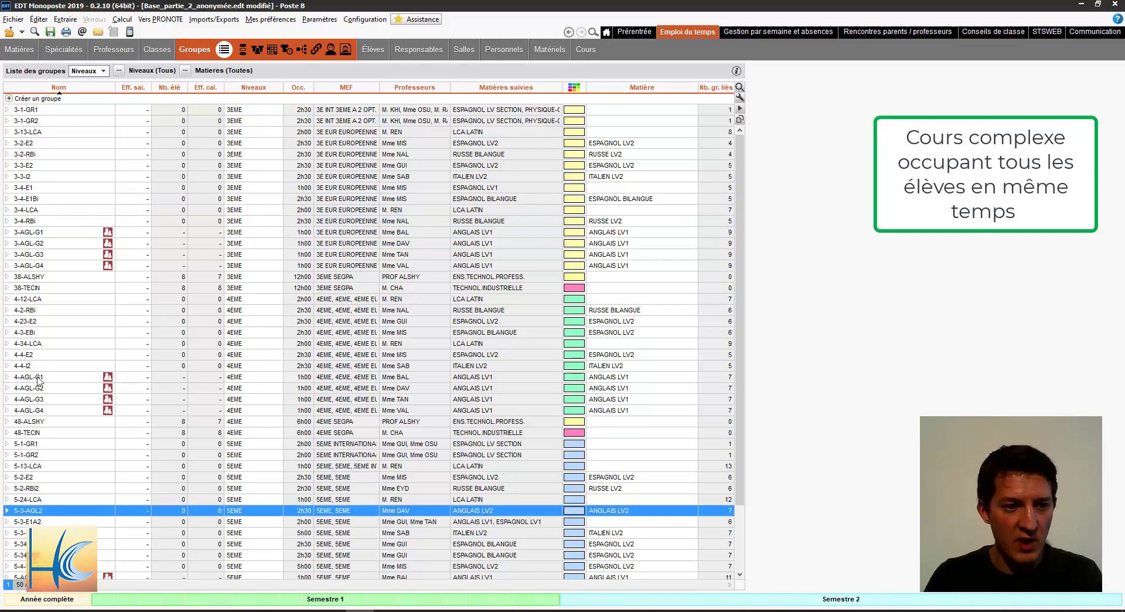
pyautogui.scroll(-1, 44, 530)
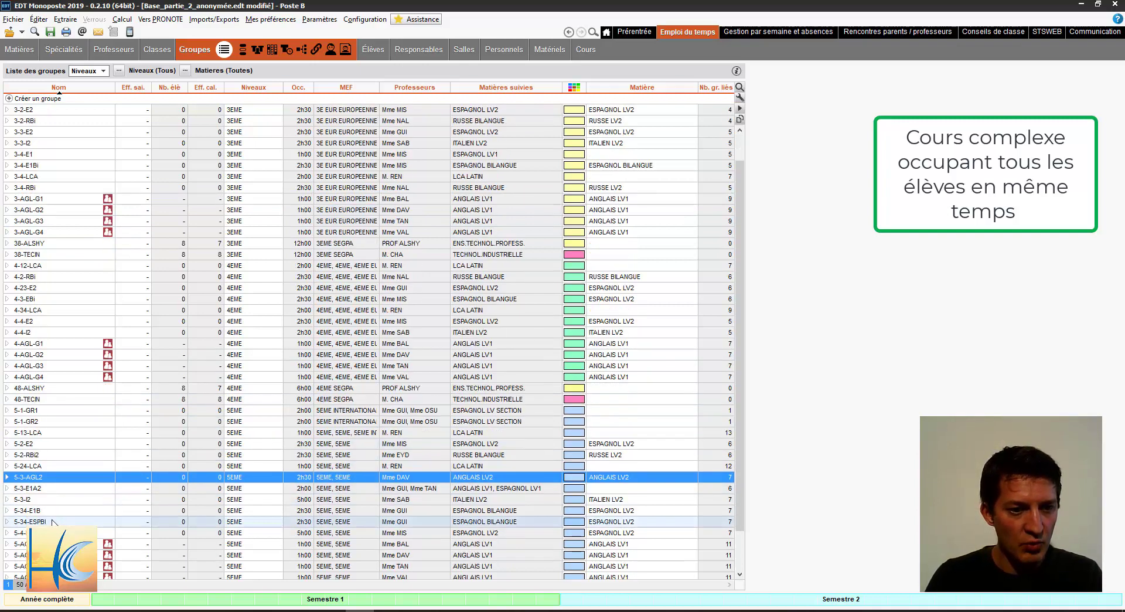
pyautogui.click(60, 521)
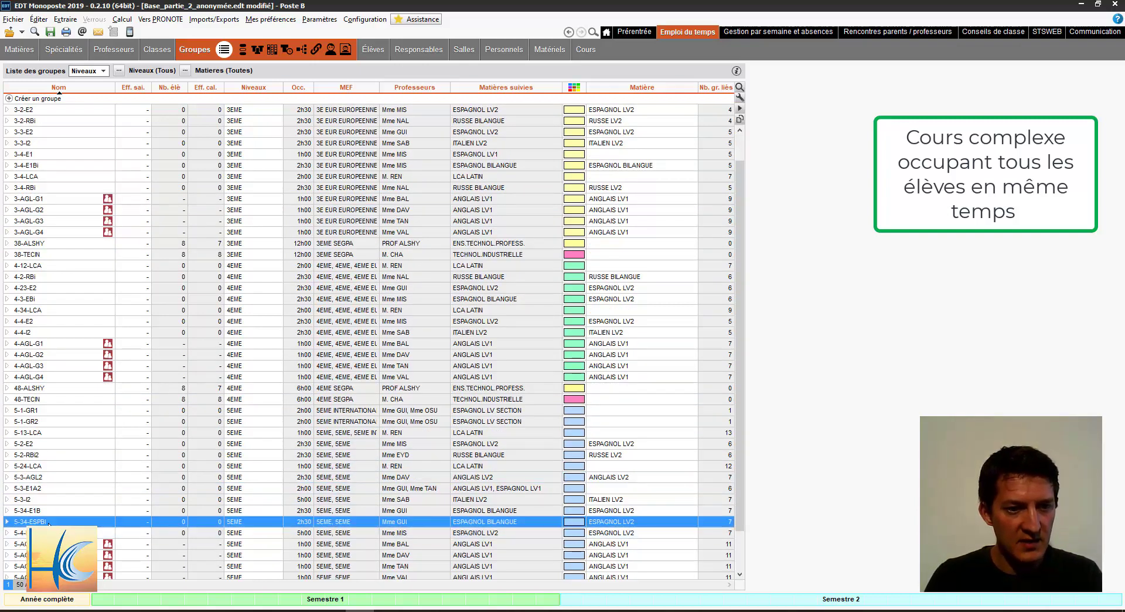
pyautogui.scroll(-1, 60, 521)
pyautogui.hotkey('ctrl', 'x')
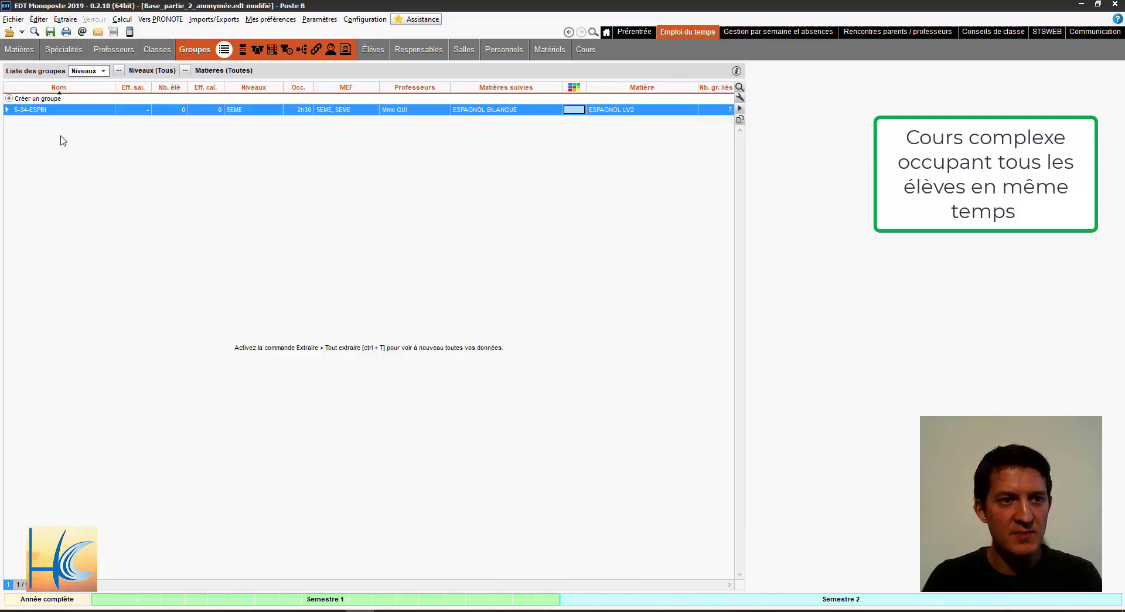
# Step: Expand the group 5-34-ESPBI to examine its class parts from classes 53 and 54
pyautogui.click(7, 116)
pyautogui.click(40, 123)
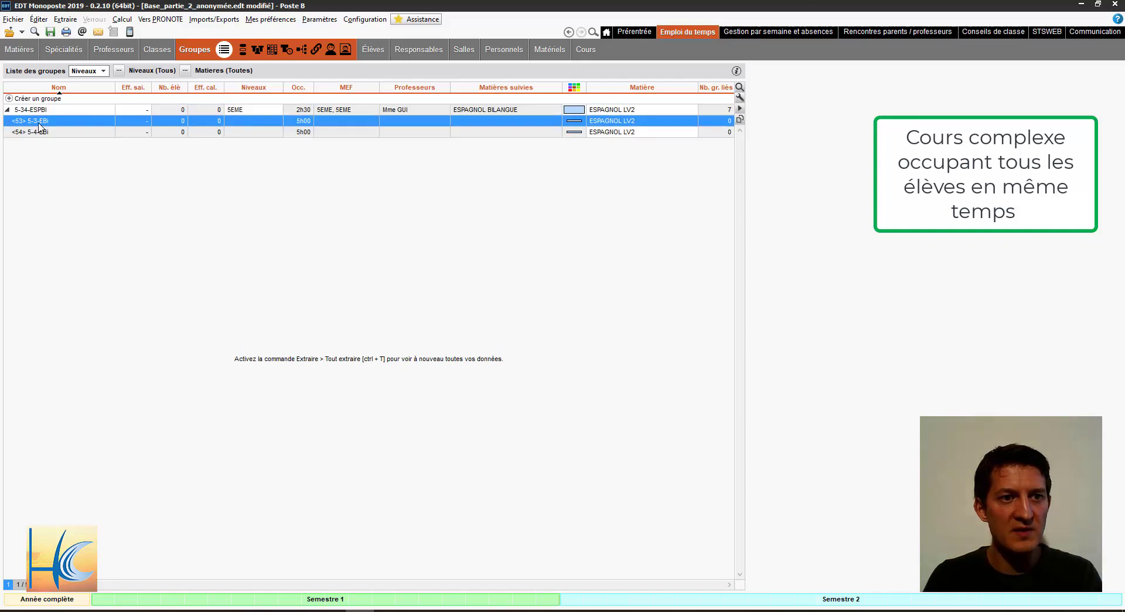
pyautogui.click(46, 132)
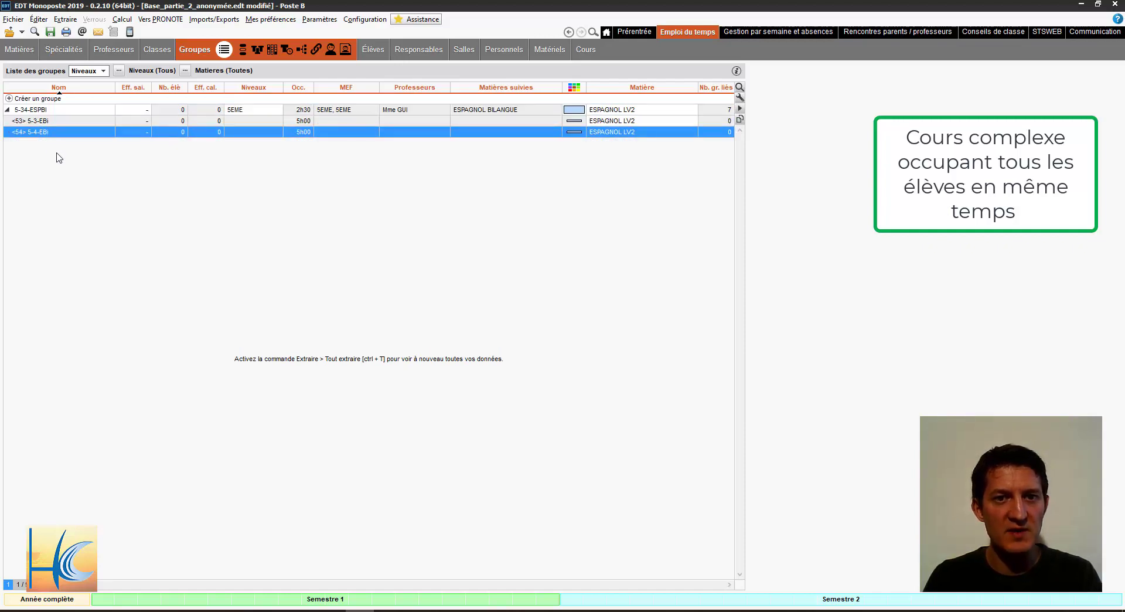
pyautogui.click(213, 110)
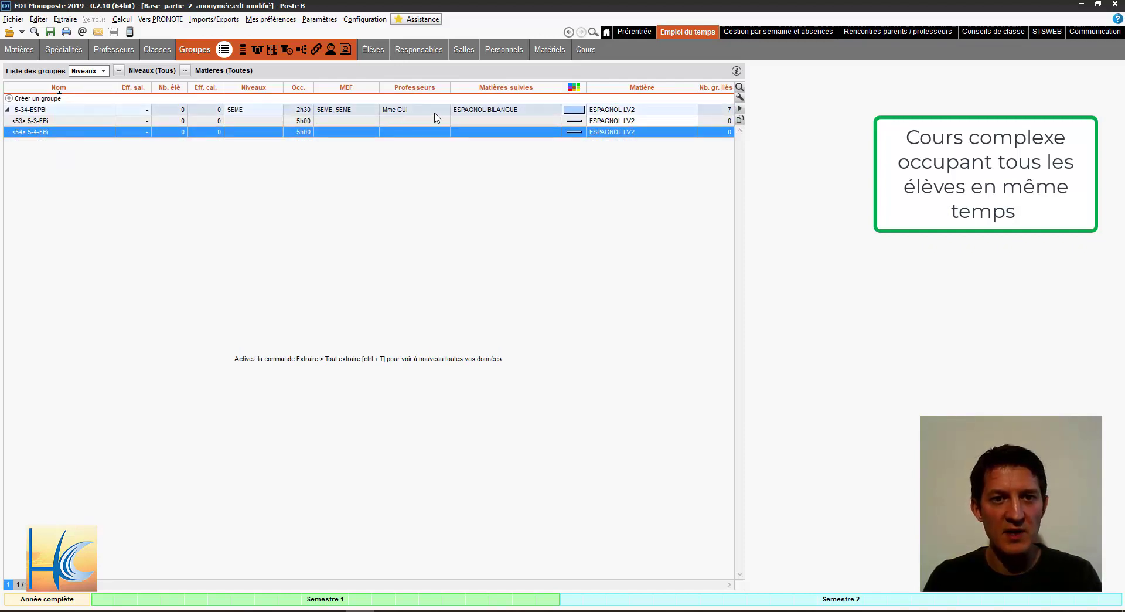
pyautogui.click(8, 111)
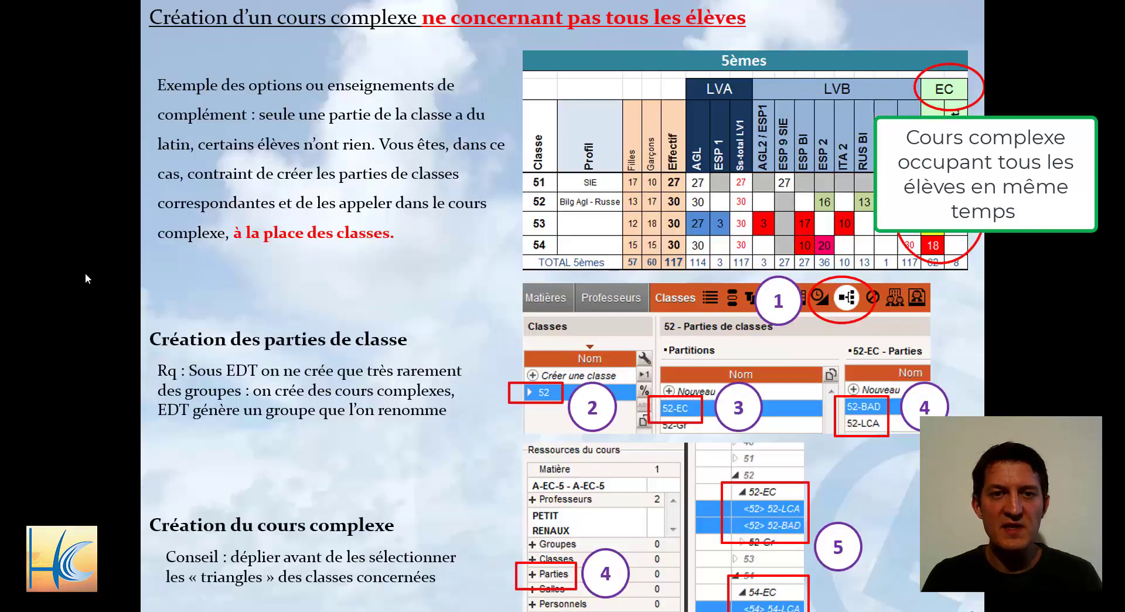
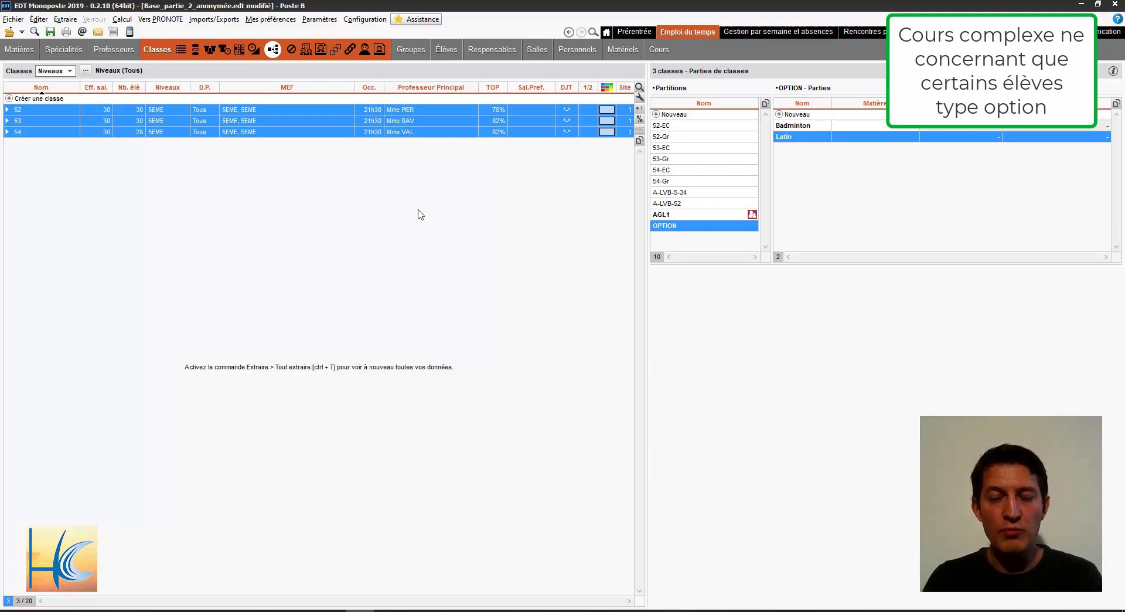
# Step: Create a subject labelled "Aligt option 5-234" and return to the list of courses
pyautogui.click(20, 49)
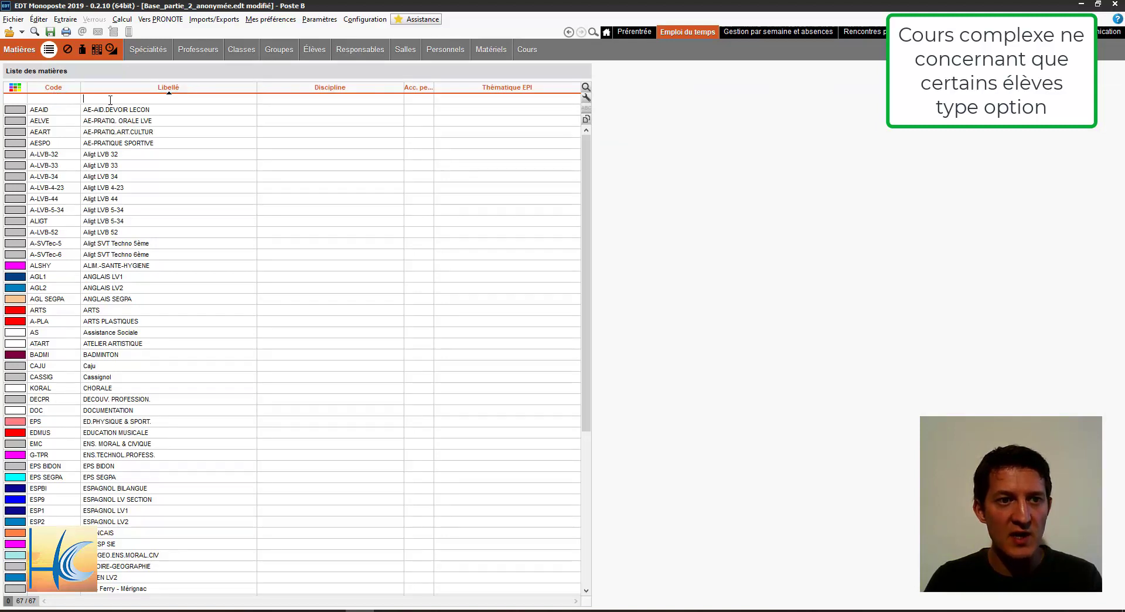
pyautogui.write('Aligt option 5-234')
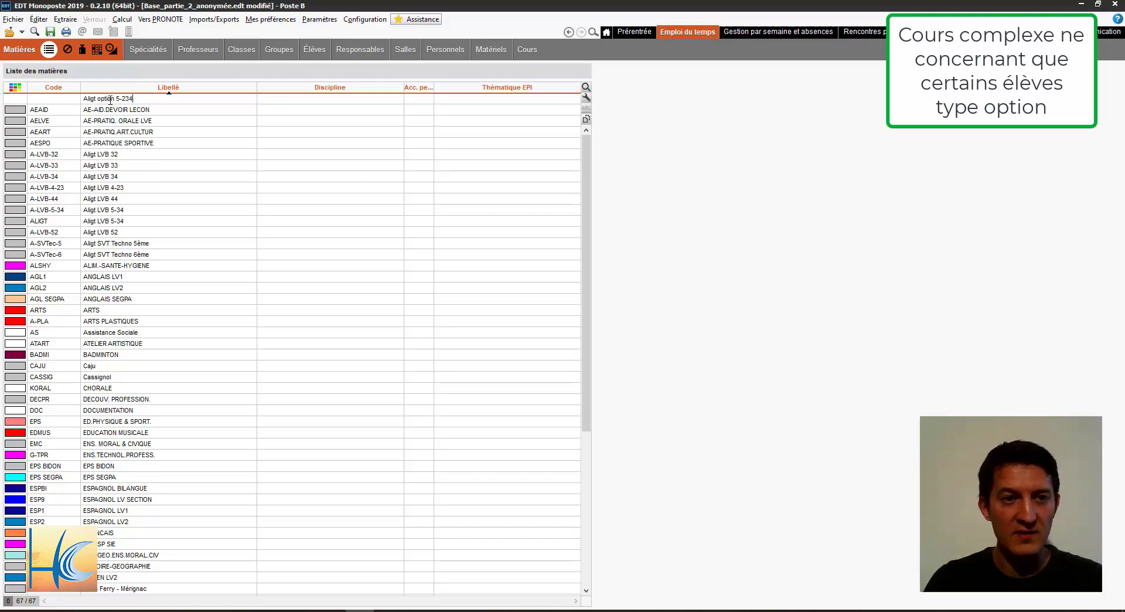
pyautogui.press('Return')
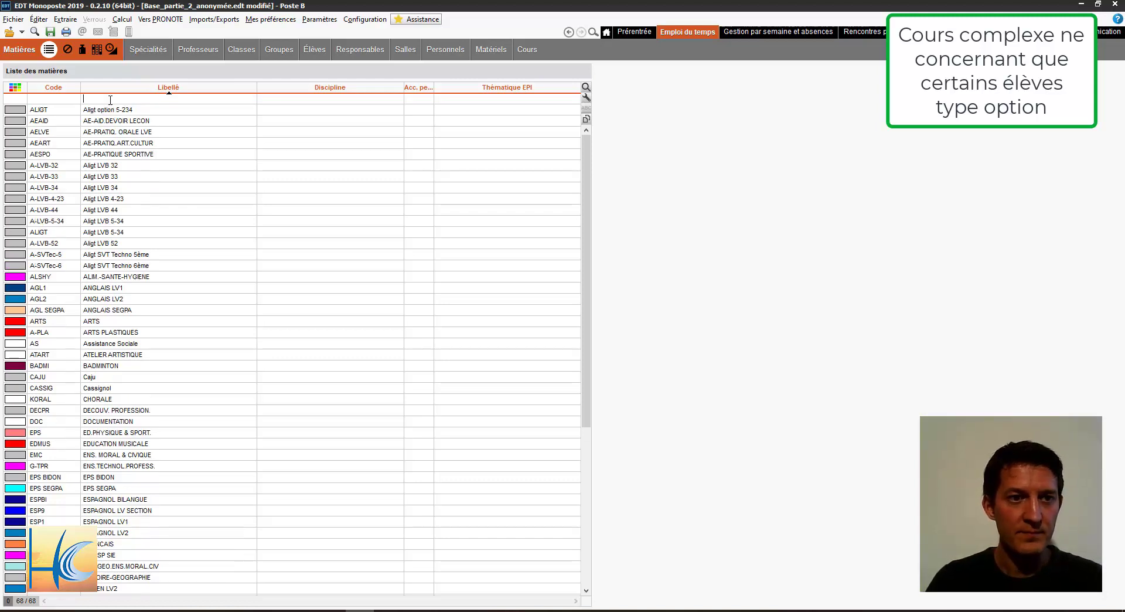
pyautogui.click(534, 54)
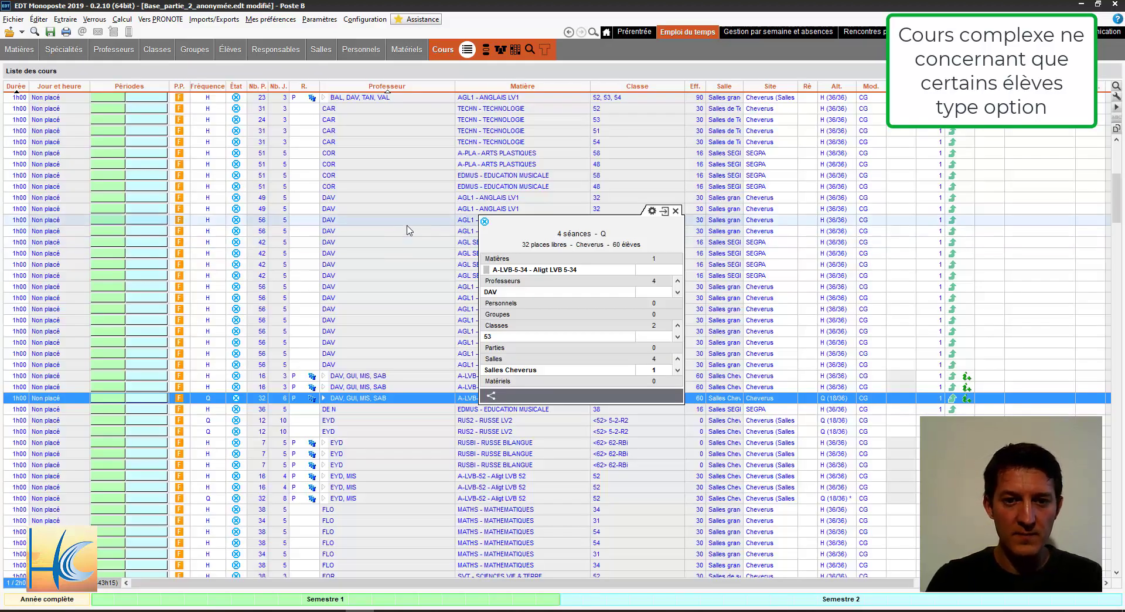
# Step: Start a new course with a duration of 2h00 and assign it the subject Aligt option 5-234
pyautogui.hotkey('ctrl', 'n')
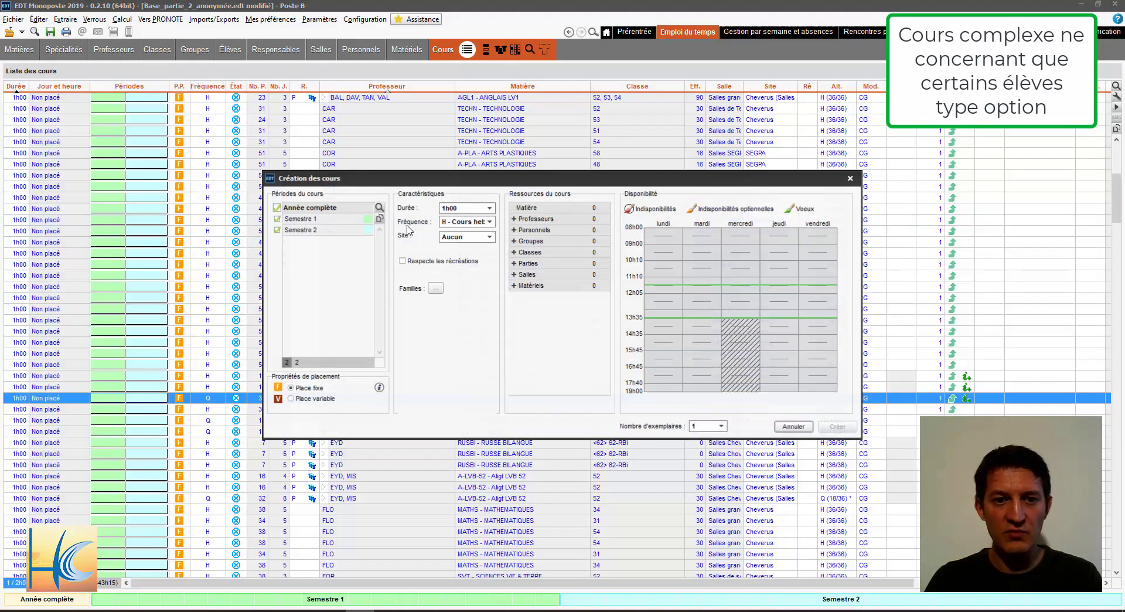
pyautogui.click(463, 209)
pyautogui.click(463, 253)
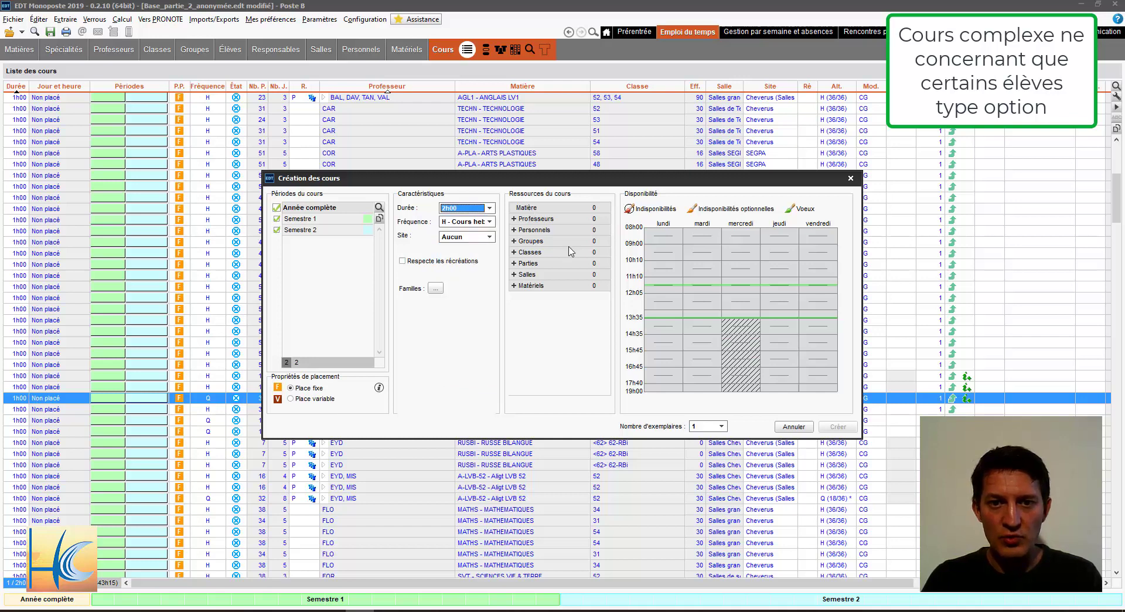
pyautogui.doubleClick(556, 208)
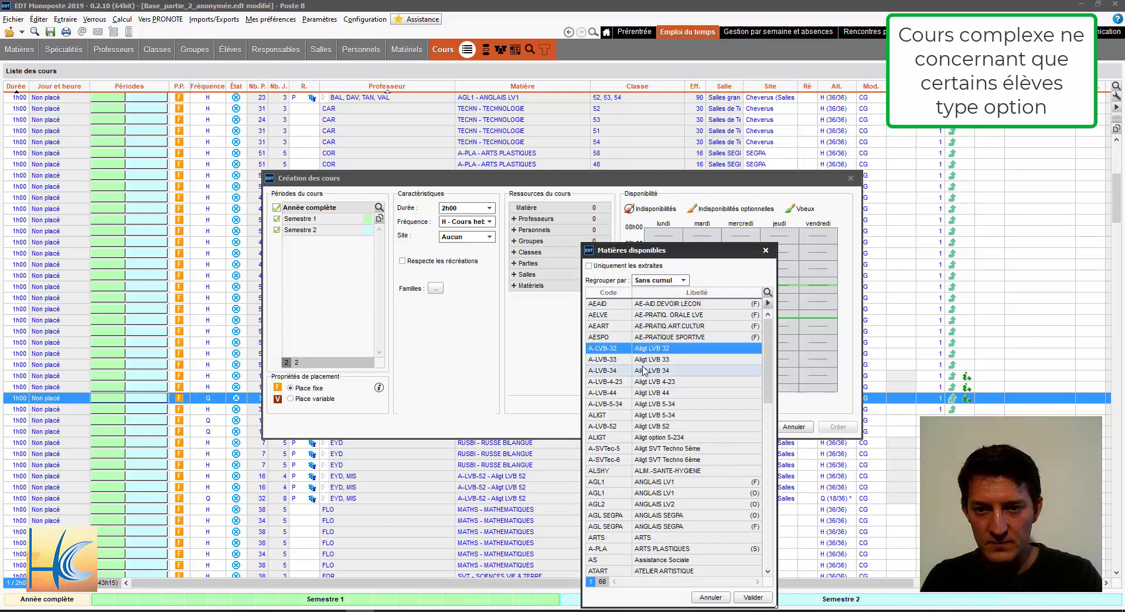
pyautogui.click(668, 438)
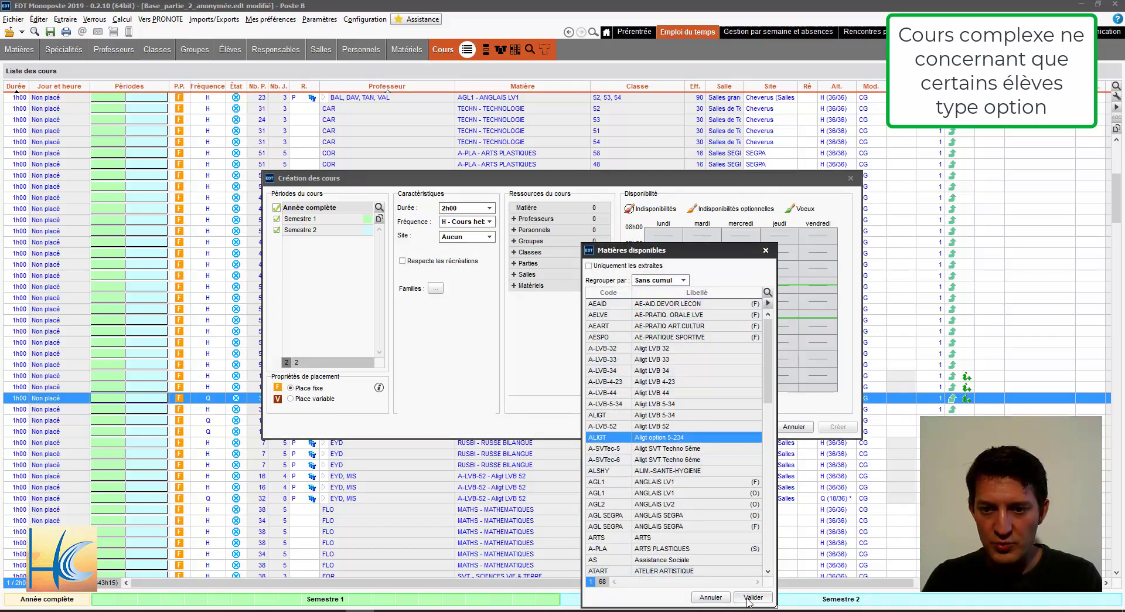
pyautogui.click(749, 598)
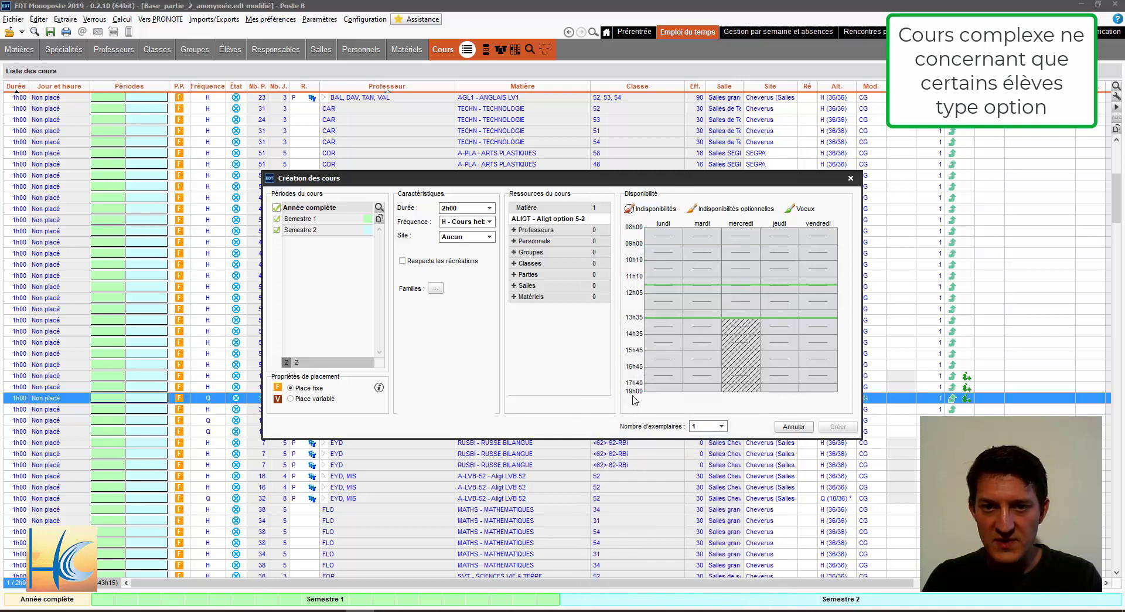
# Step: Add teachers AUB and PET to the new course and set its site to Cheverus
pyautogui.doubleClick(535, 229)
pyautogui.click(722, 595)
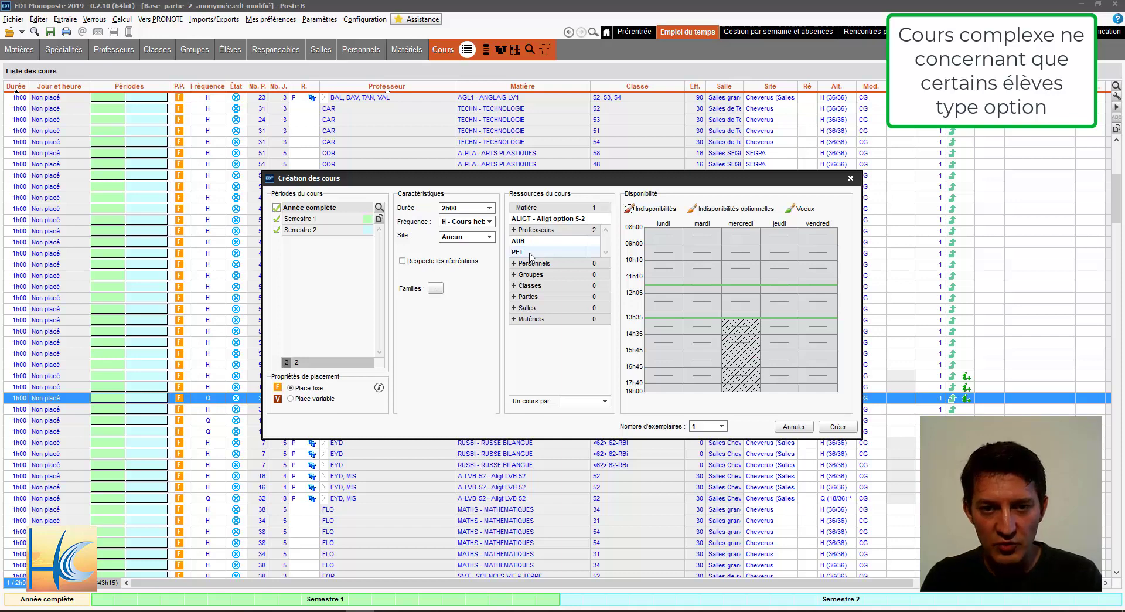
pyautogui.click(467, 239)
pyautogui.click(463, 253)
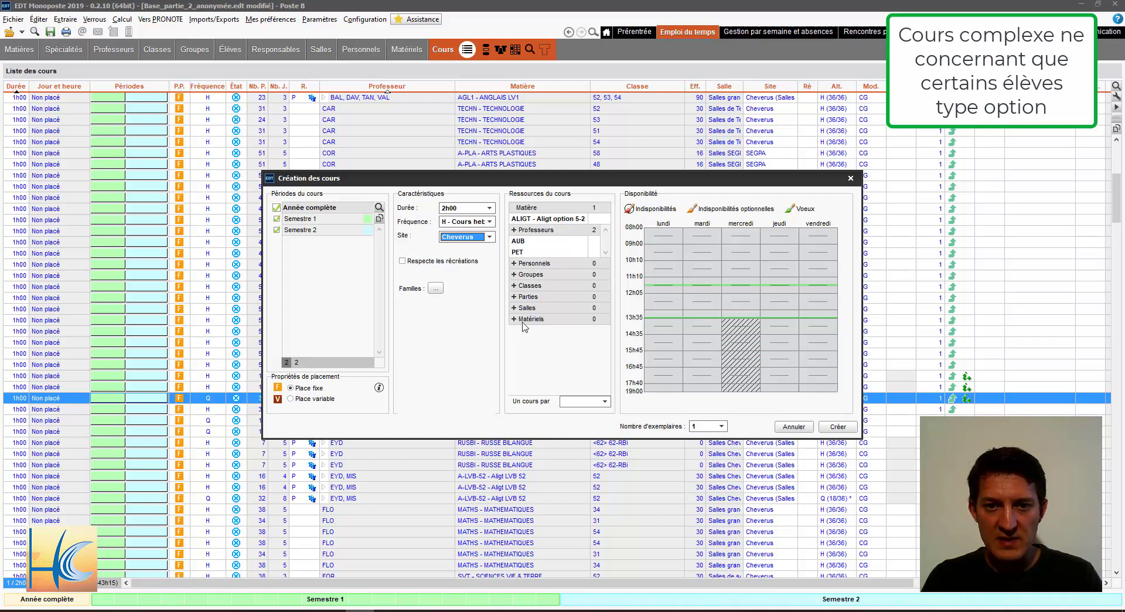
# Step: Add one room from the group Salles grandes (Salles Cheverus) to the new course
pyautogui.click(521, 311)
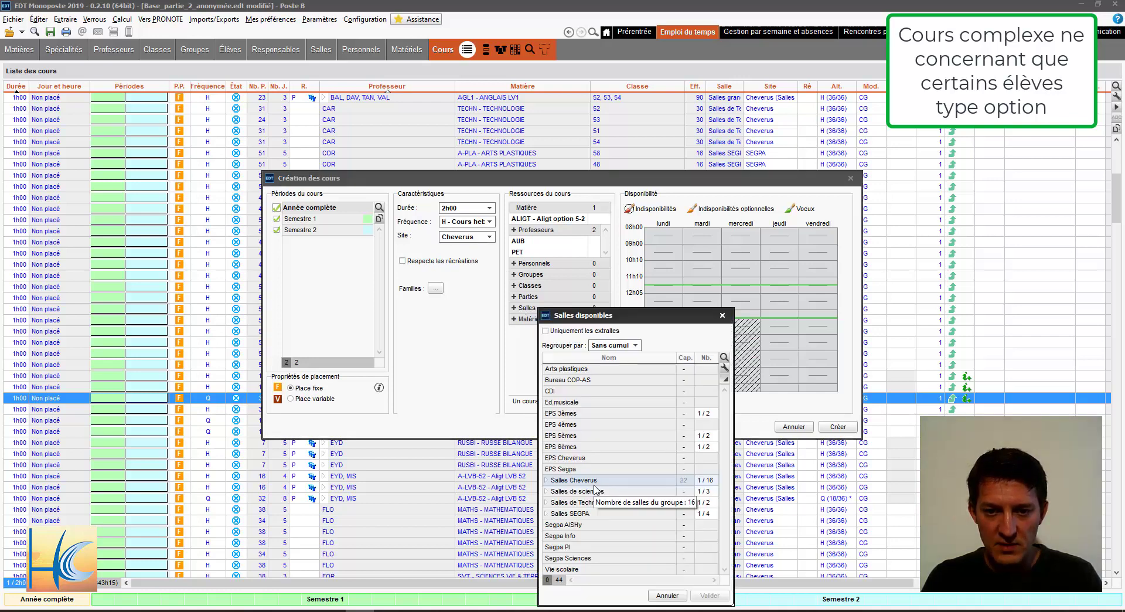
pyautogui.click(546, 480)
pyautogui.click(604, 502)
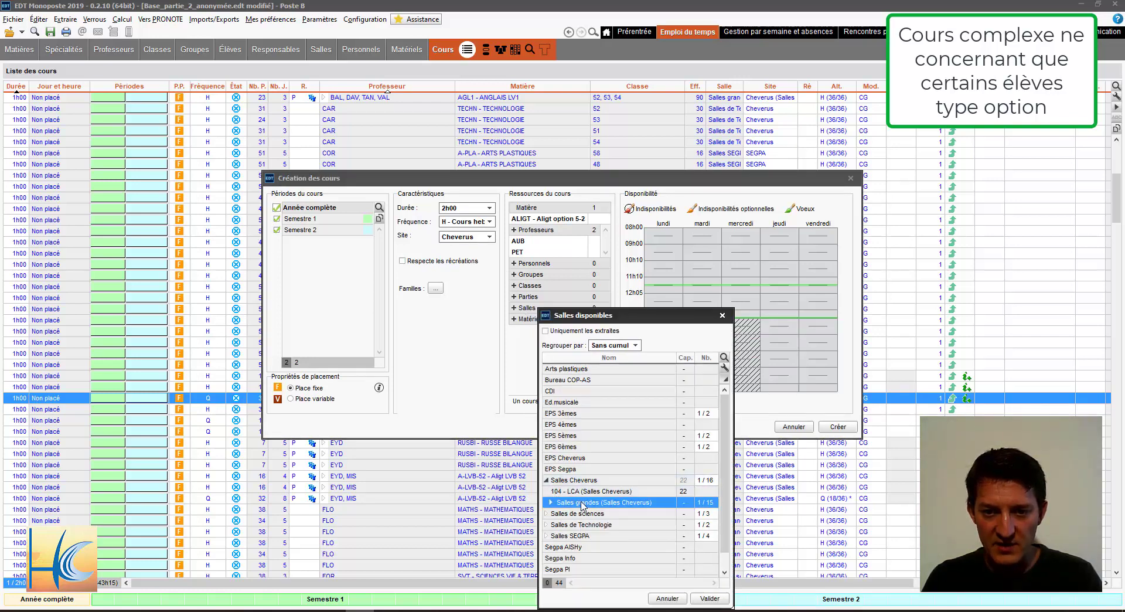
pyautogui.click(709, 599)
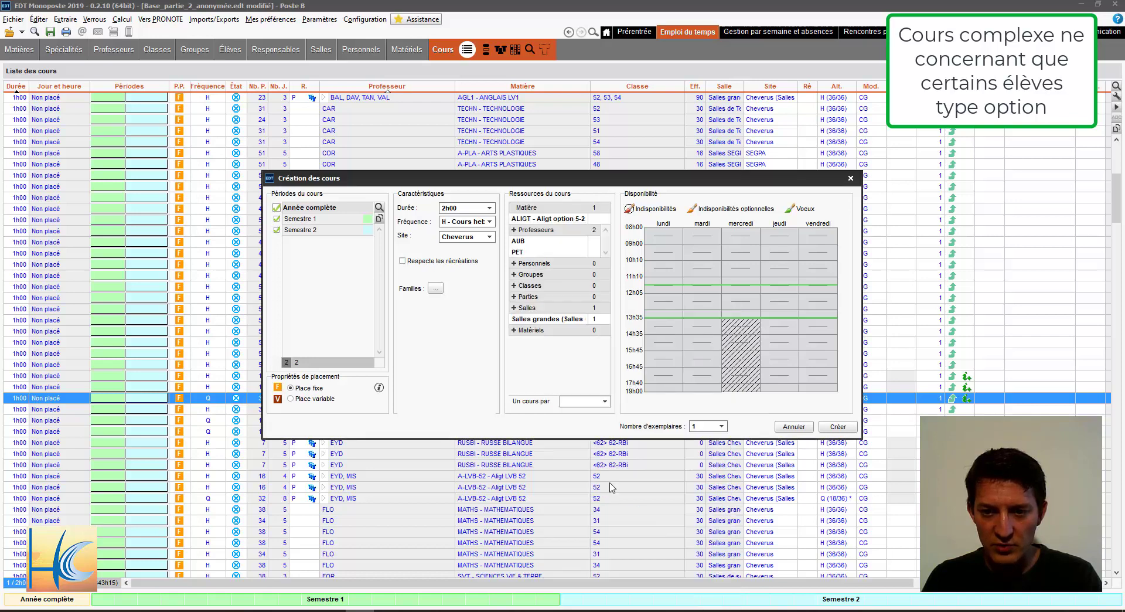
pyautogui.click(523, 318)
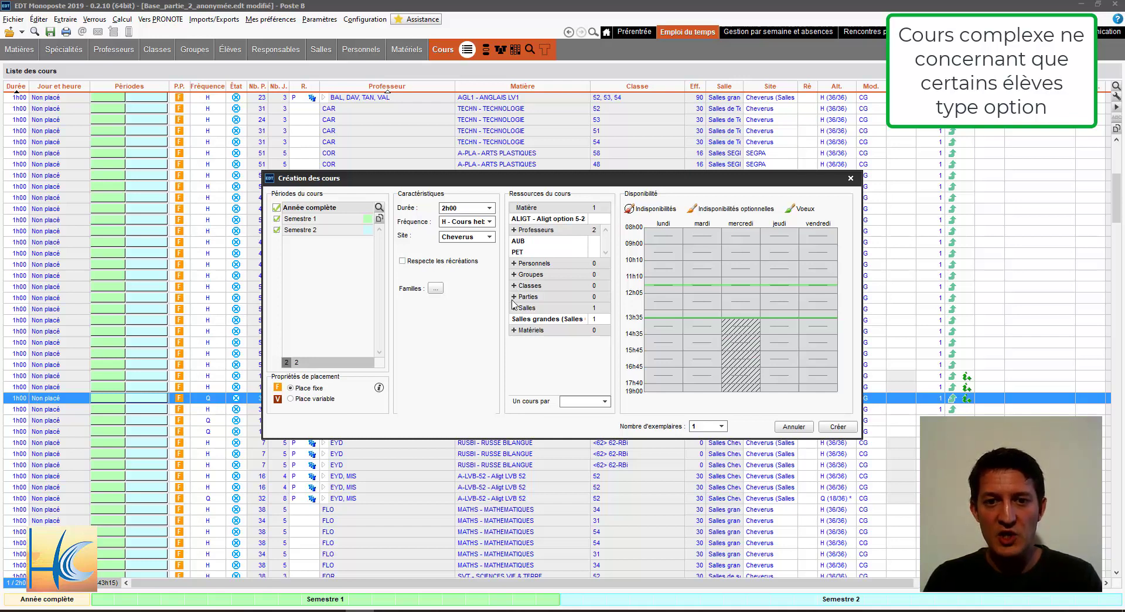
# Step: Find the Badminton class parts and add those of classes 52 and 53 to the new course
pyautogui.click(514, 297)
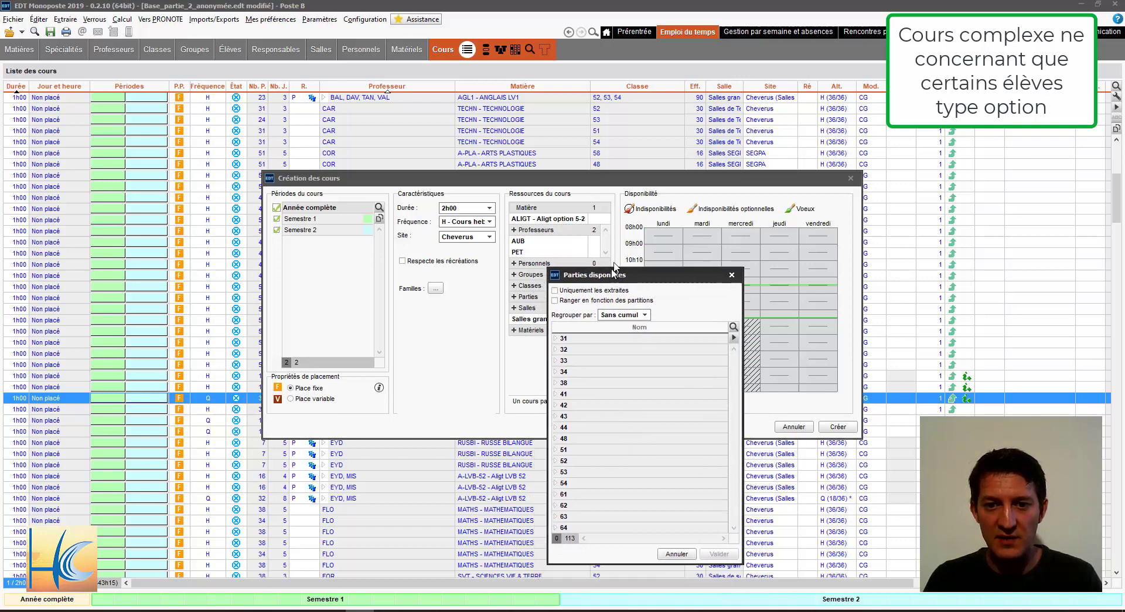
pyautogui.press('Escape')
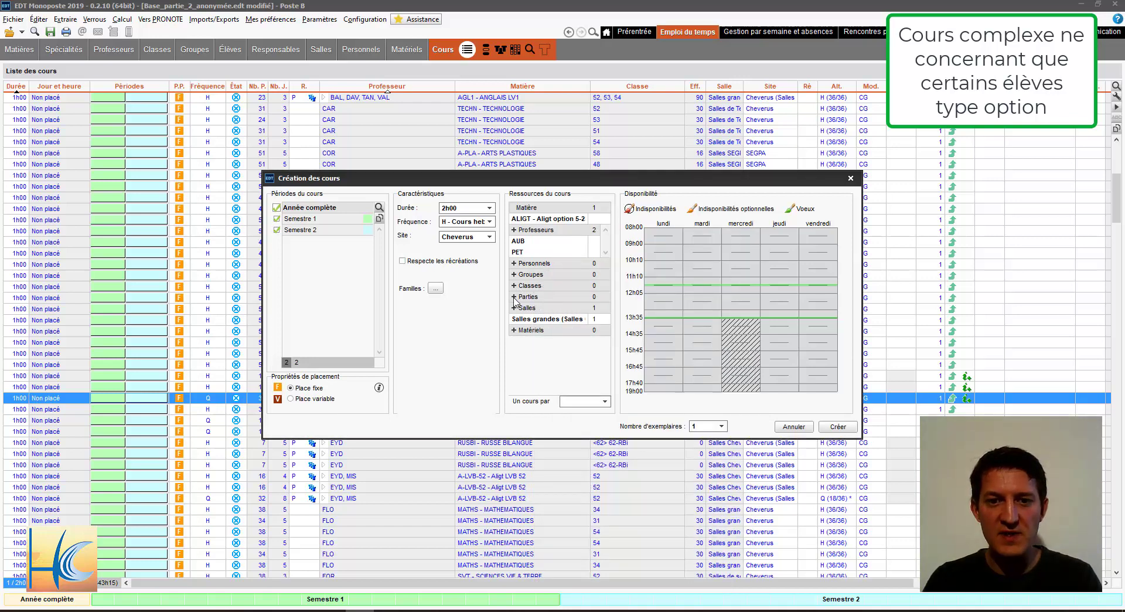
pyautogui.click(514, 297)
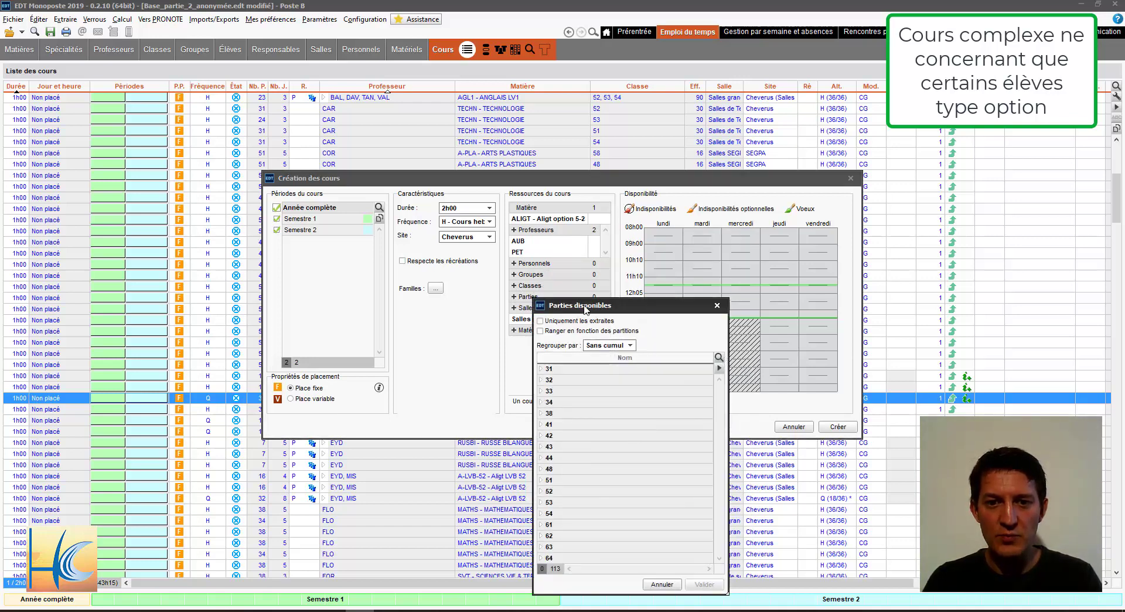
pyautogui.moveTo(585, 309); pyautogui.dragTo(632, 181)
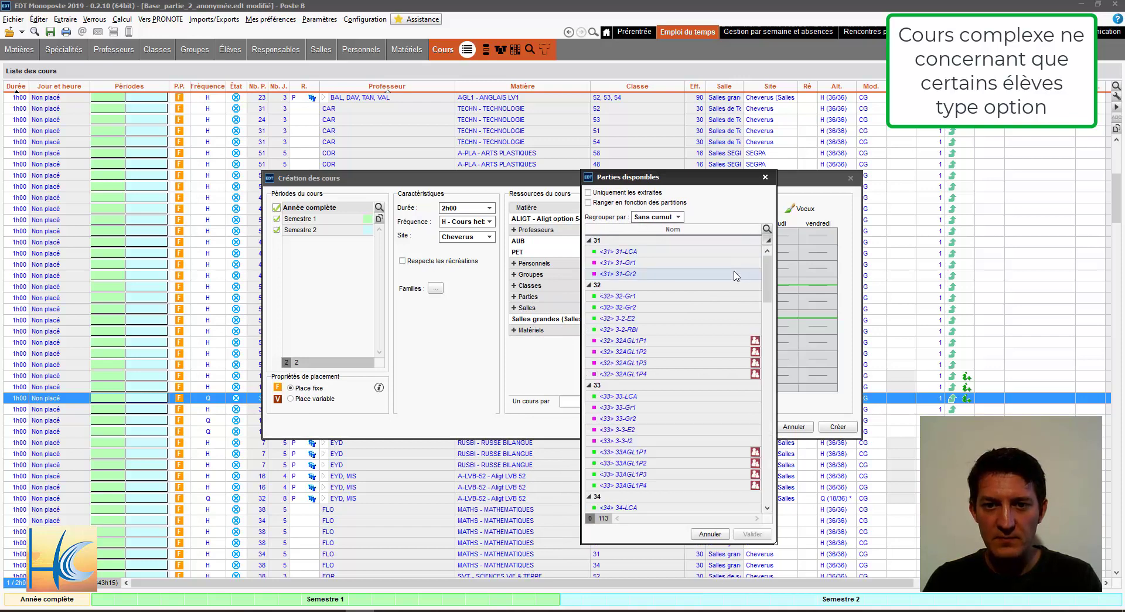
pyautogui.click(766, 228)
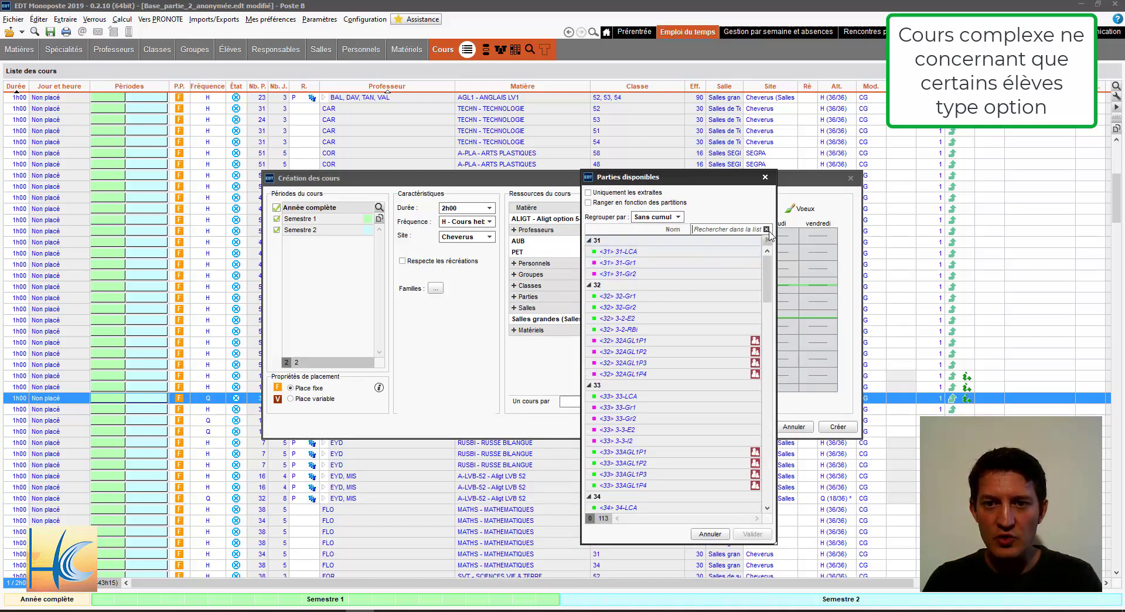
pyautogui.write('badm')
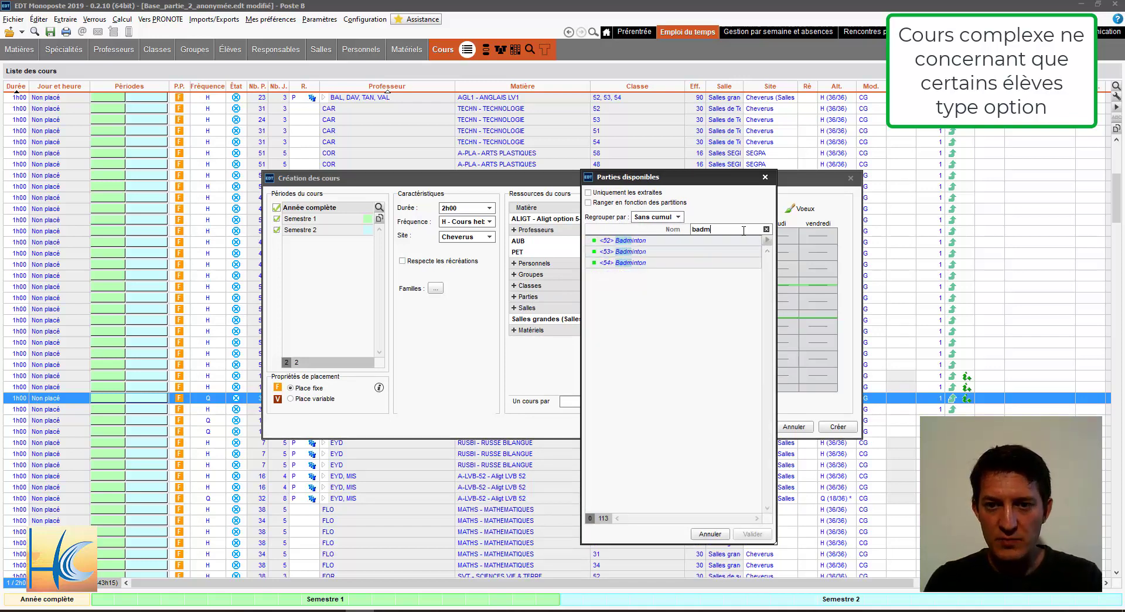
pyautogui.press('Down')
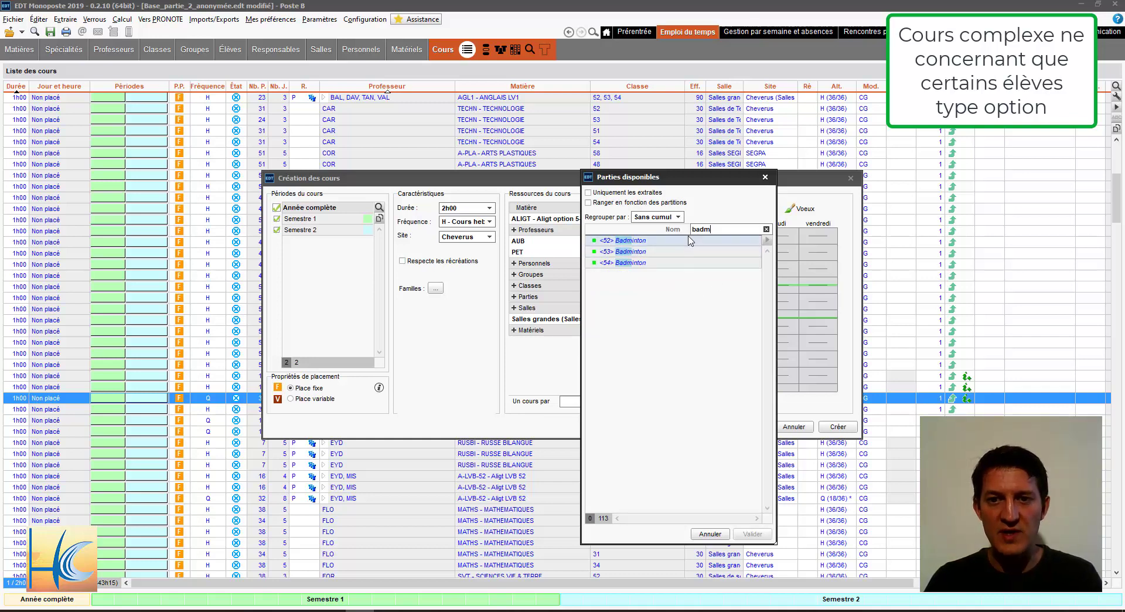
pyautogui.click(652, 250)
pyautogui.click(648, 263)
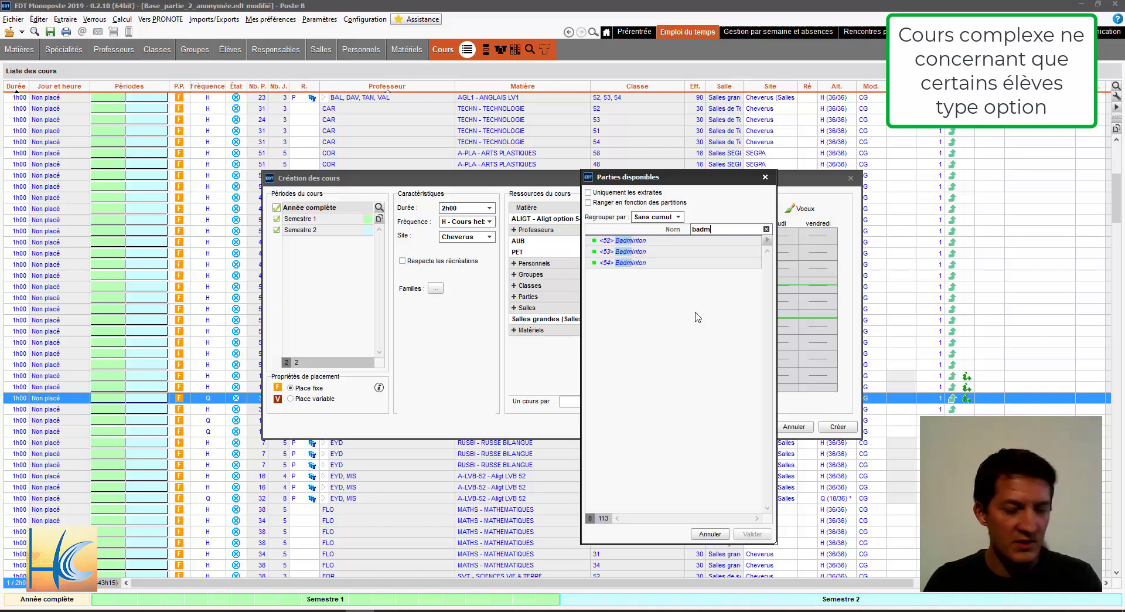
pyautogui.click(650, 240)
pyautogui.keyDown('ctrl'); pyautogui.click(654, 252); pyautogui.keyUp('ctrl')
pyautogui.click(752, 534)
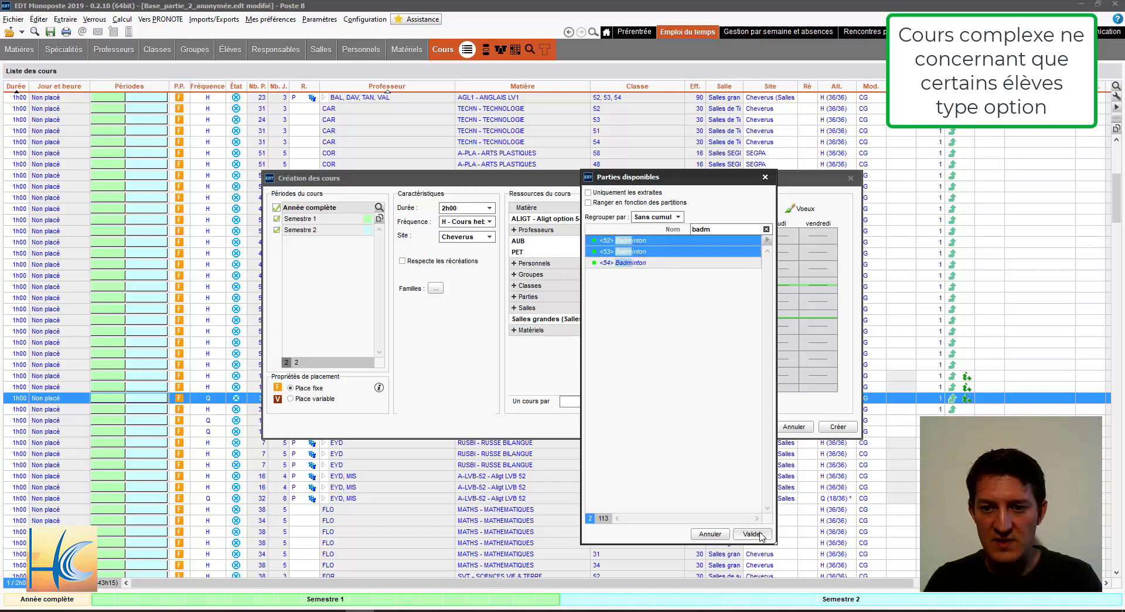
# Step: Find the Latin class parts and add those of classes 52 and 54 to the new course
pyautogui.click(515, 297)
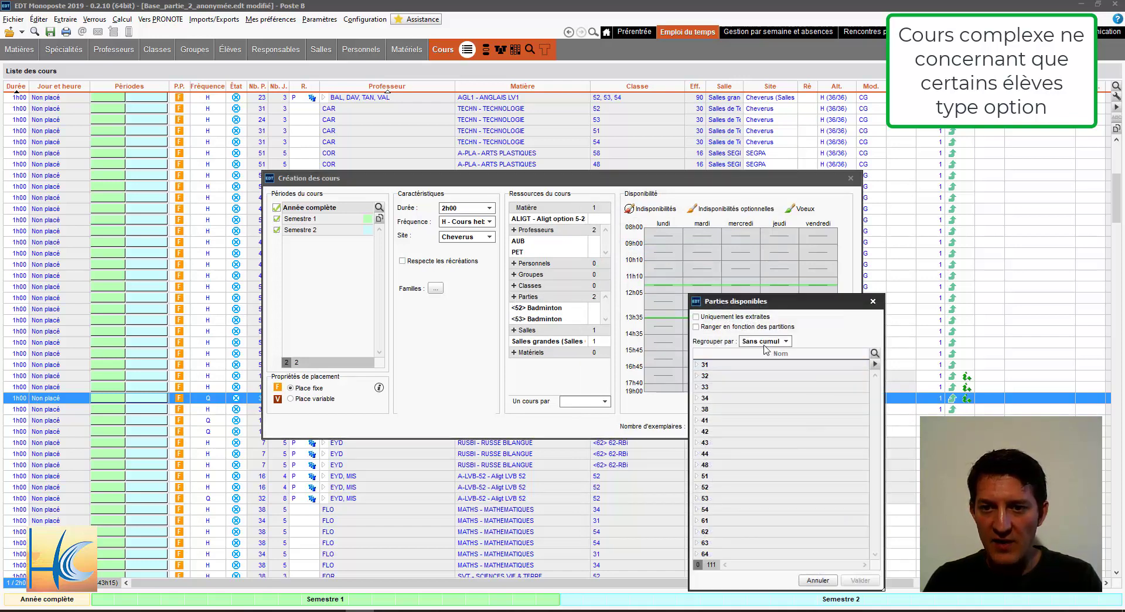
pyautogui.click(875, 364)
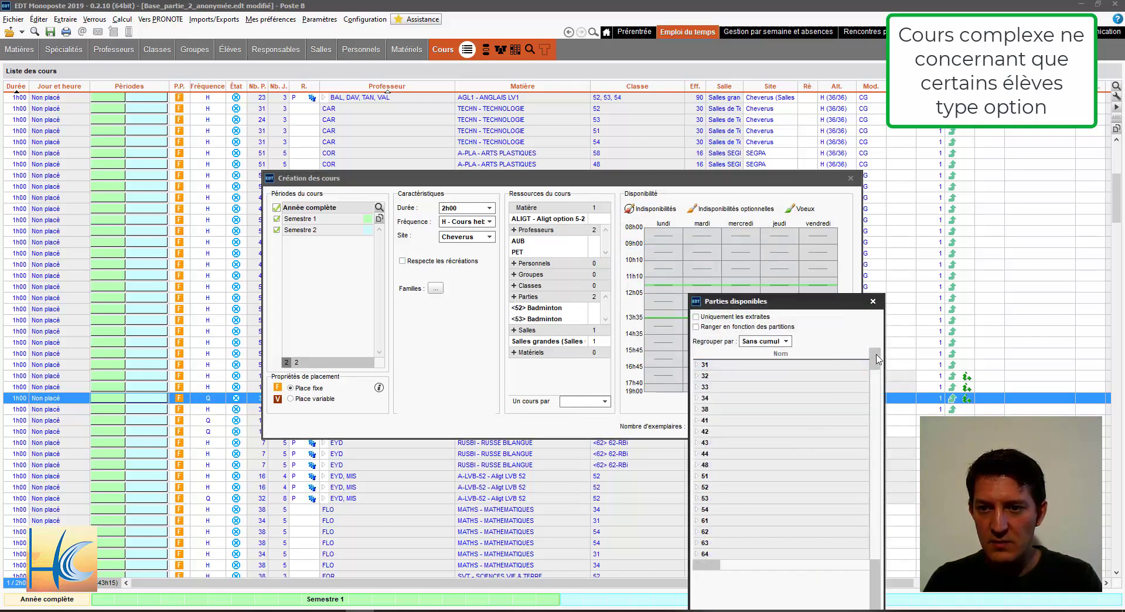
pyautogui.click(875, 354)
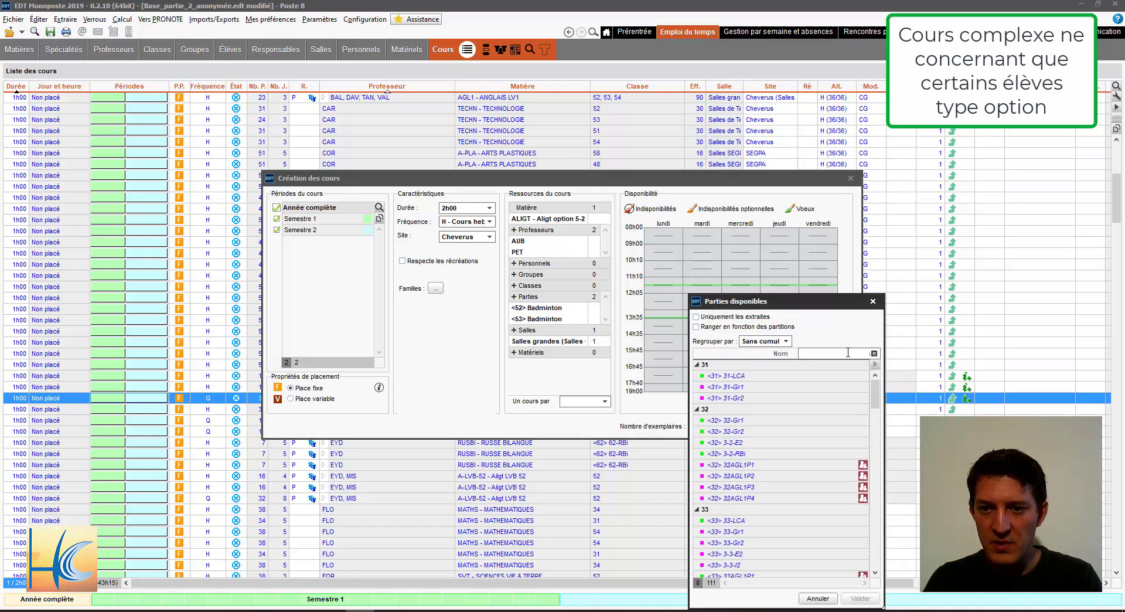
pyautogui.write('latin')
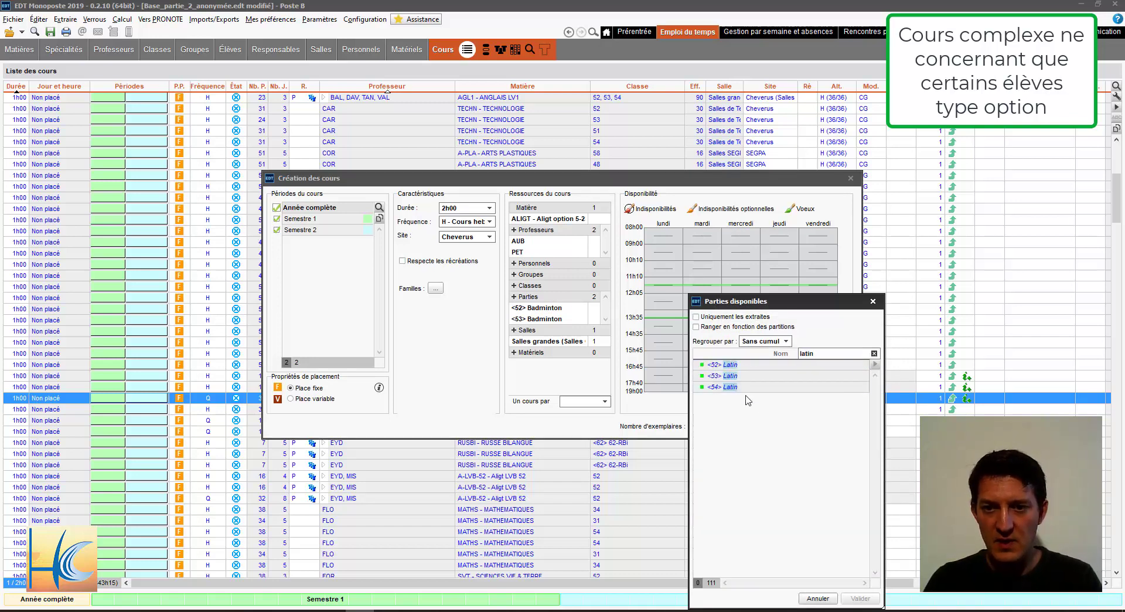
pyautogui.click(737, 368)
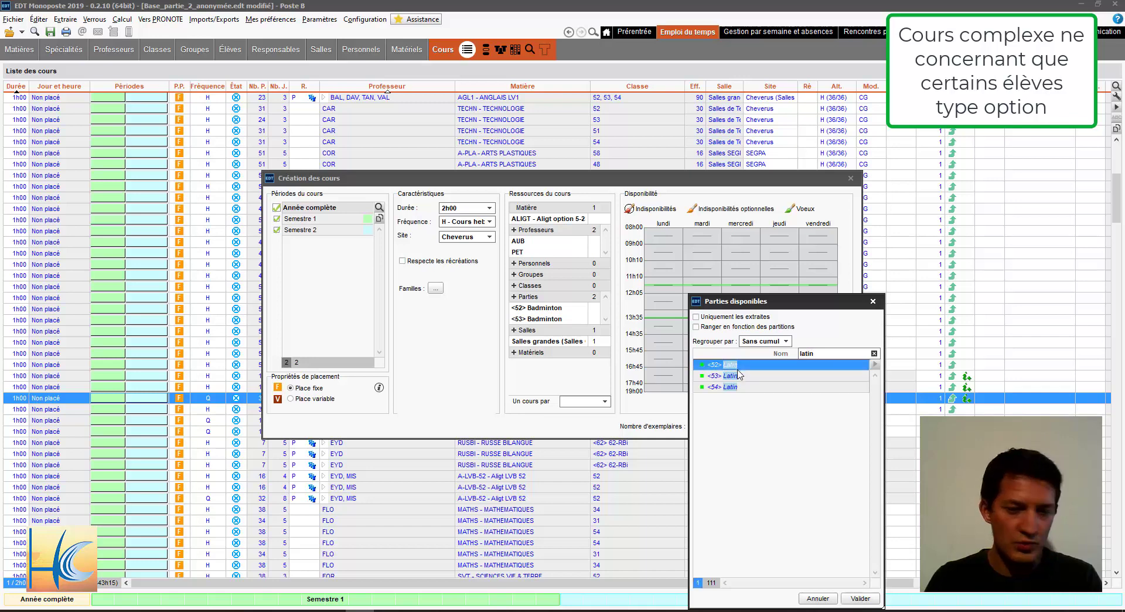
pyautogui.keyDown('ctrl'); pyautogui.click(745, 388); pyautogui.keyUp('ctrl')
pyautogui.click(861, 600)
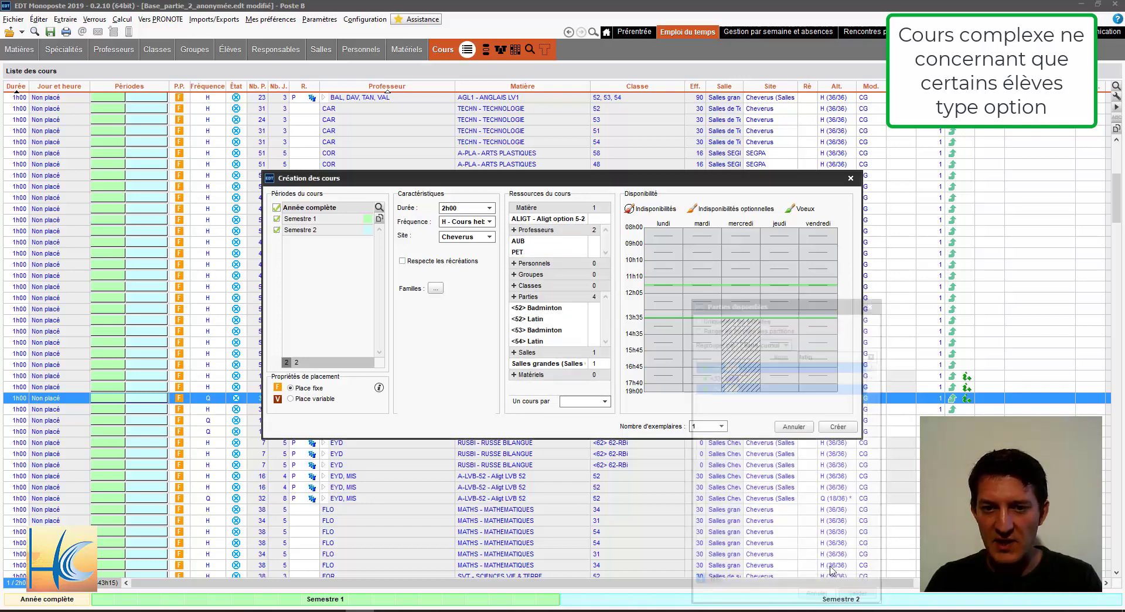
# Step: Create the course in a single copy, extract only it in the list of courses, and close its course sheet
pyautogui.moveTo(539, 186); pyautogui.dragTo(496, 166)
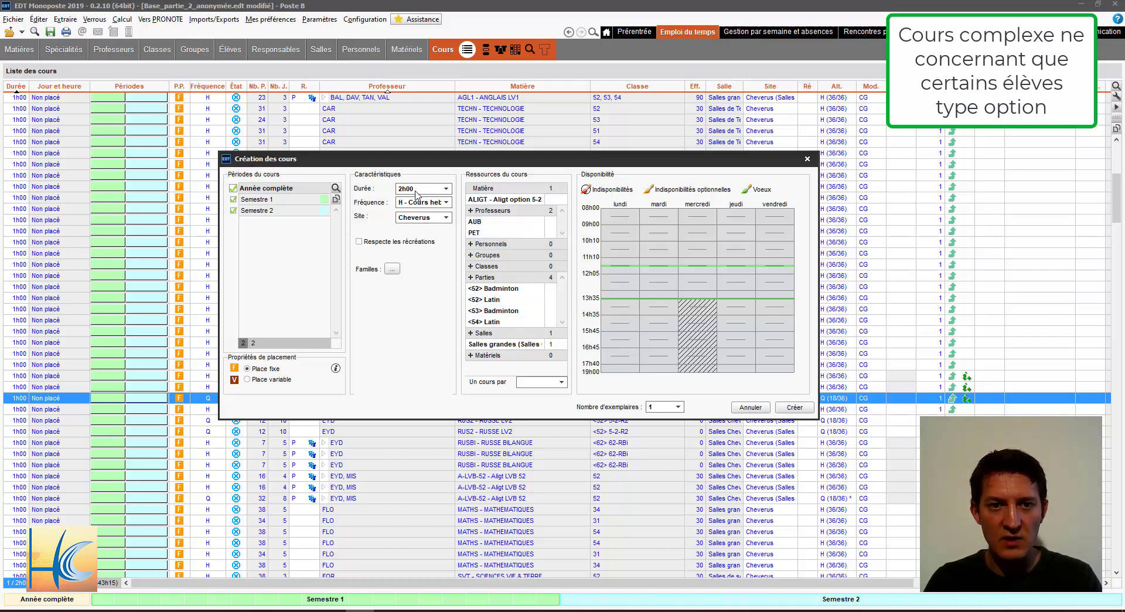
pyautogui.click(794, 409)
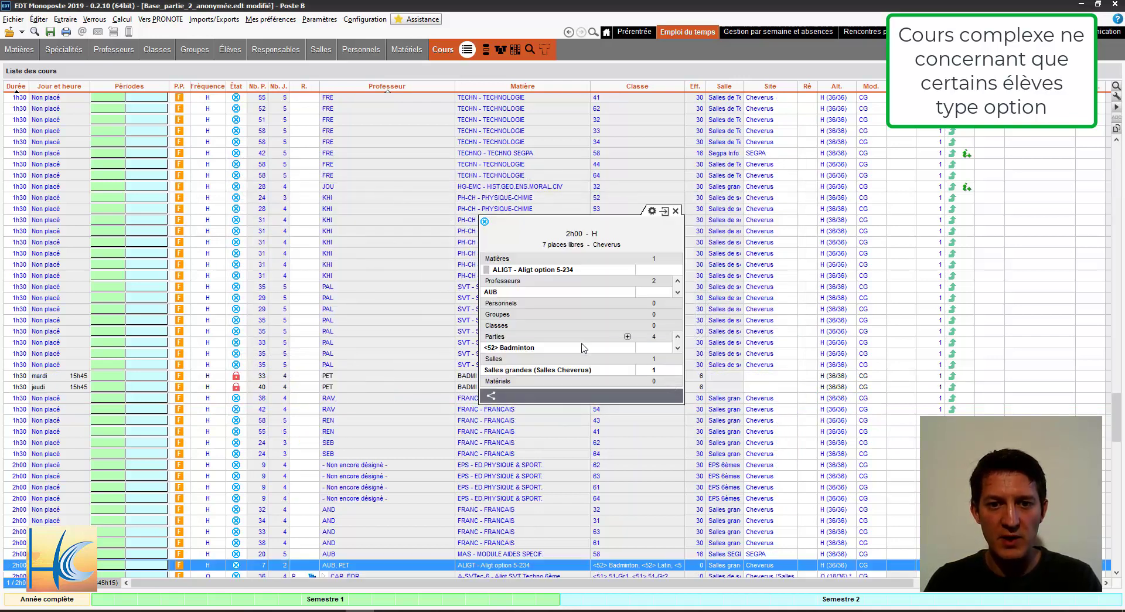
pyautogui.click(676, 210)
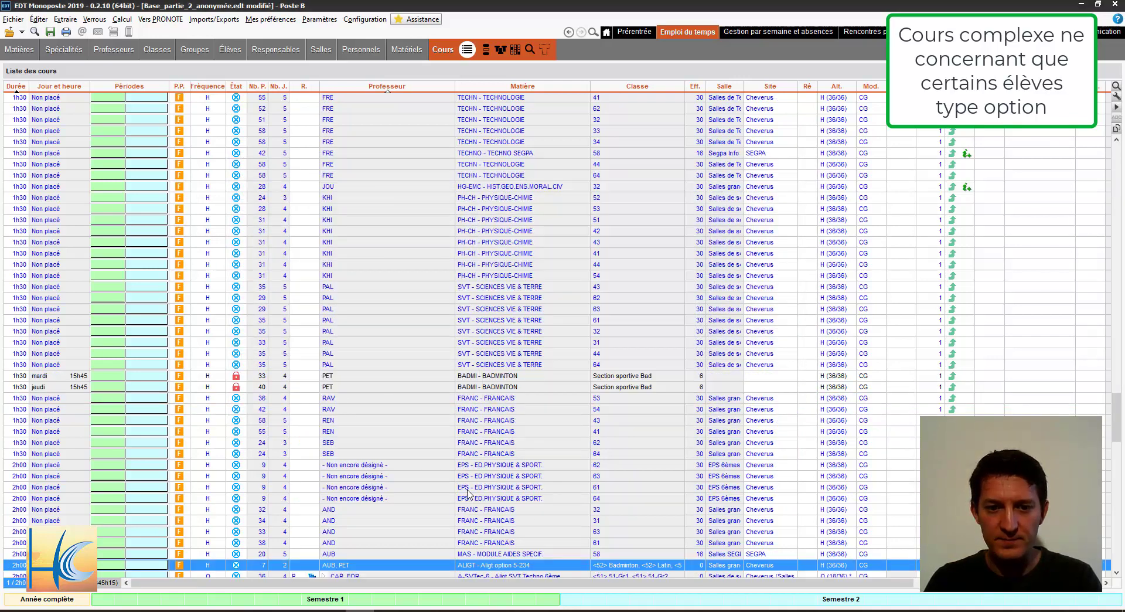
pyautogui.doubleClick(315, 565)
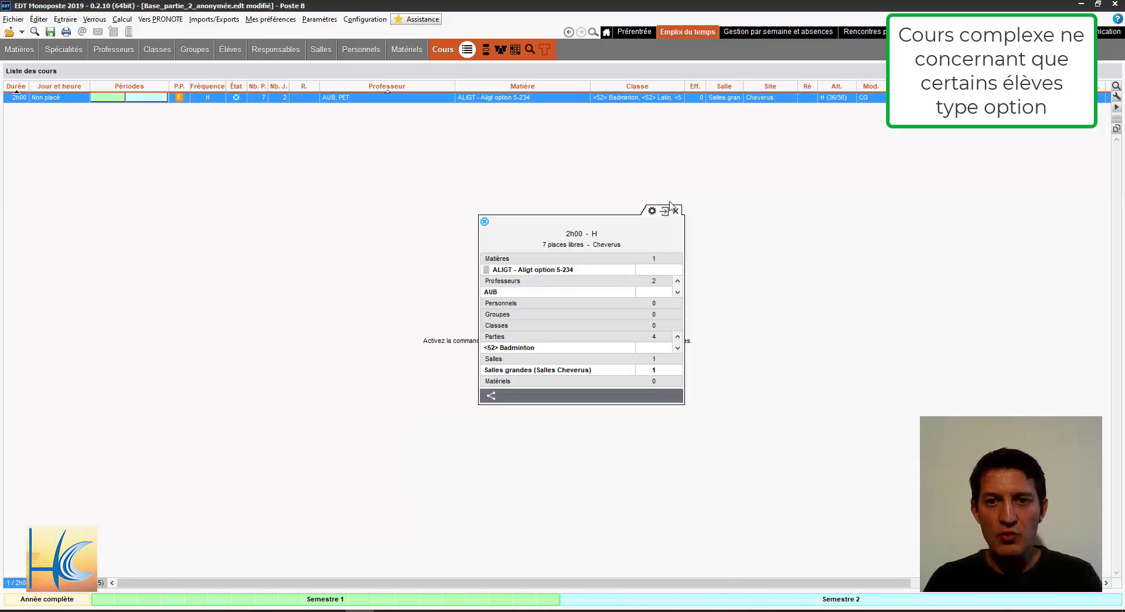
pyautogui.click(675, 211)
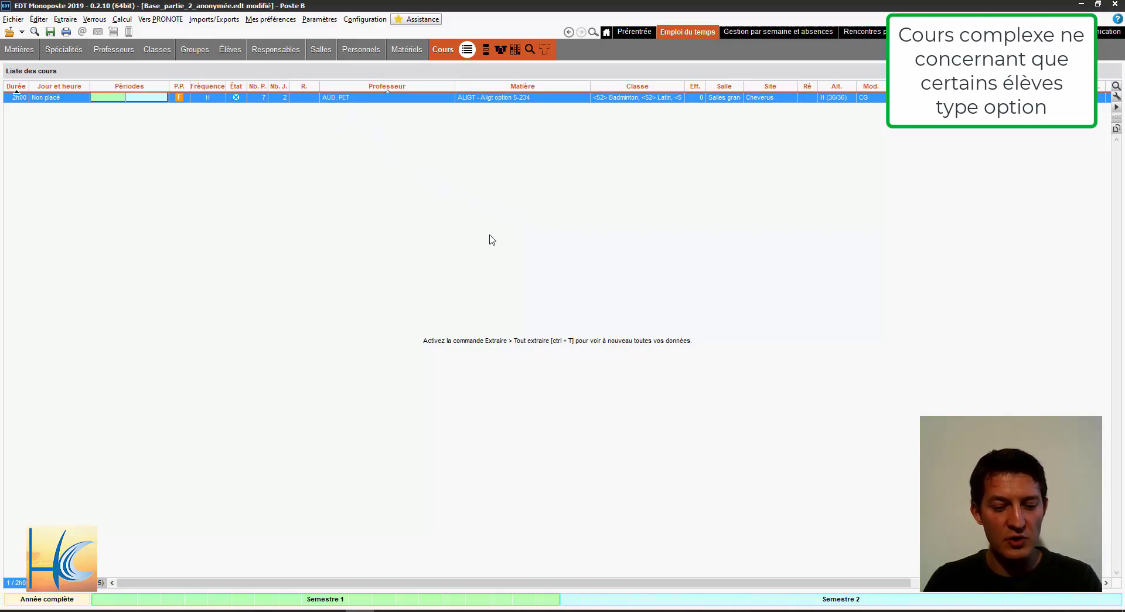
# Step: Open the complex course specification and restrict teacher AUB to the Latin parts of classes 52 and 54
pyautogui.press('Return')
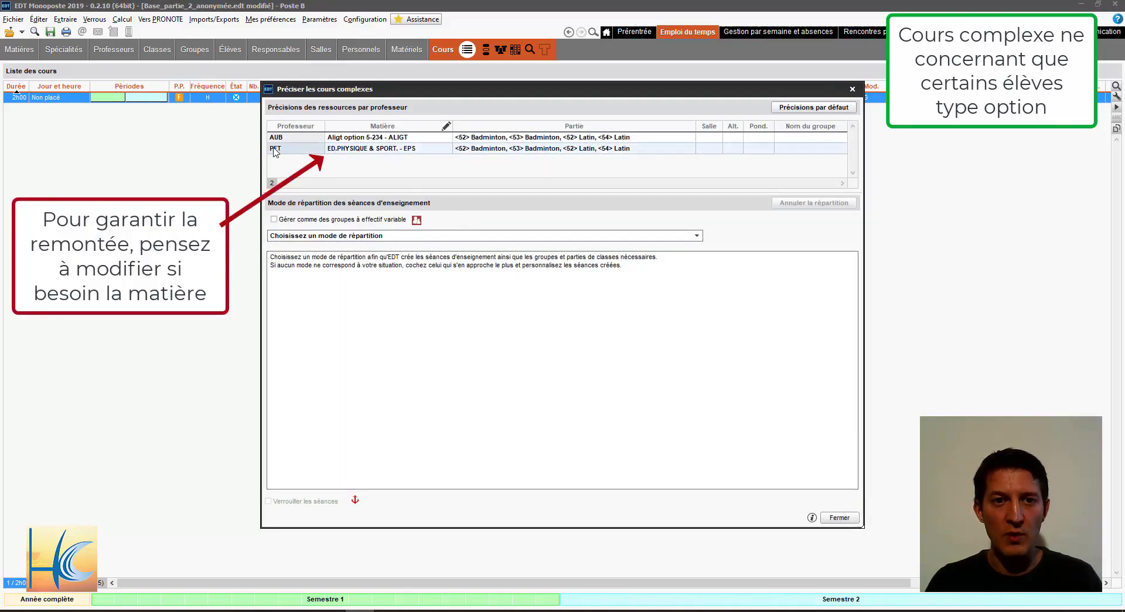
pyautogui.doubleClick(545, 140)
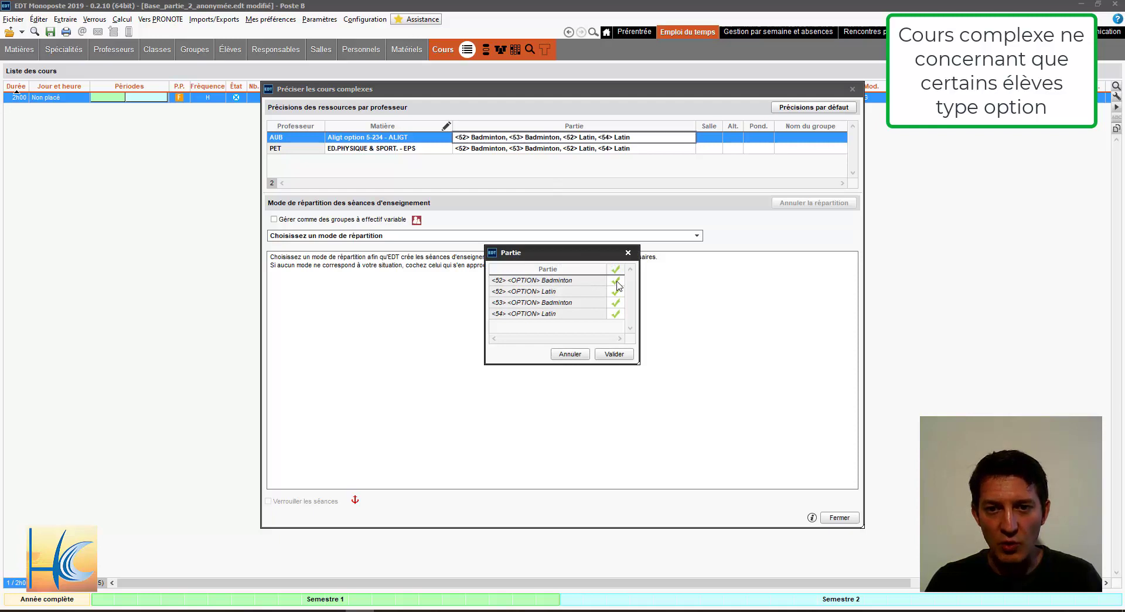
pyautogui.click(615, 302)
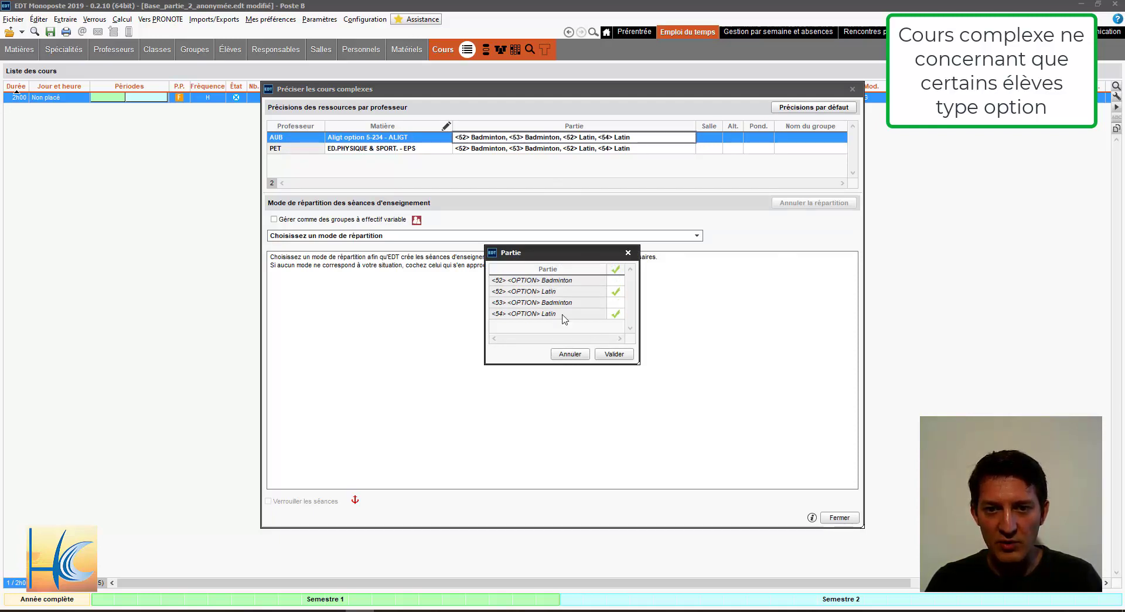
pyautogui.click(614, 354)
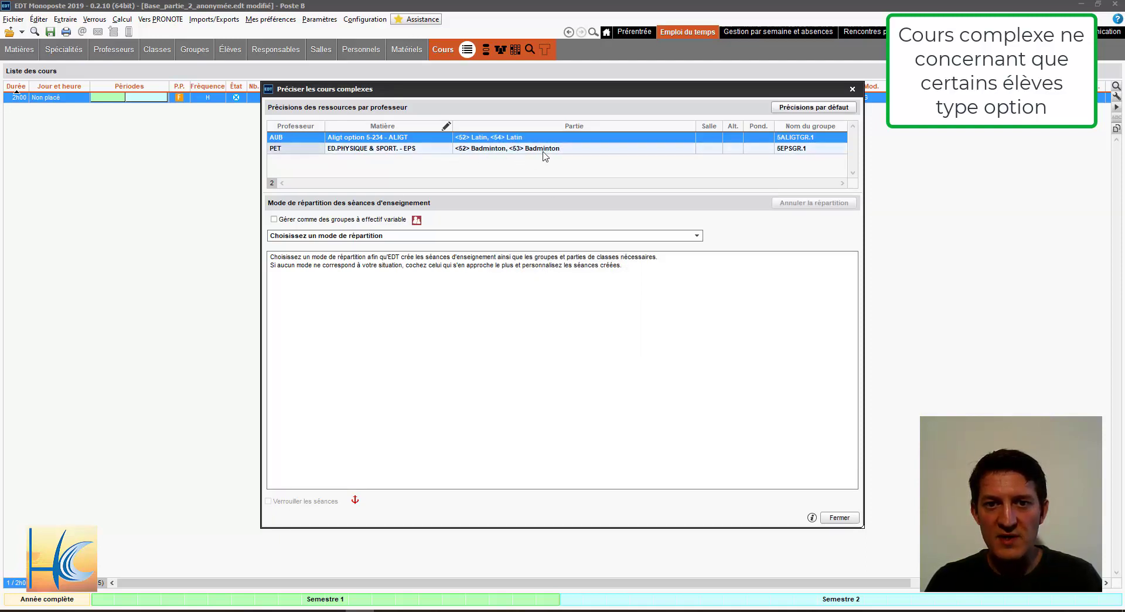
# Step: Assign the group name Section sportive Bad to PET's row and 5-24-LCA to AUB's row
pyautogui.click(795, 149)
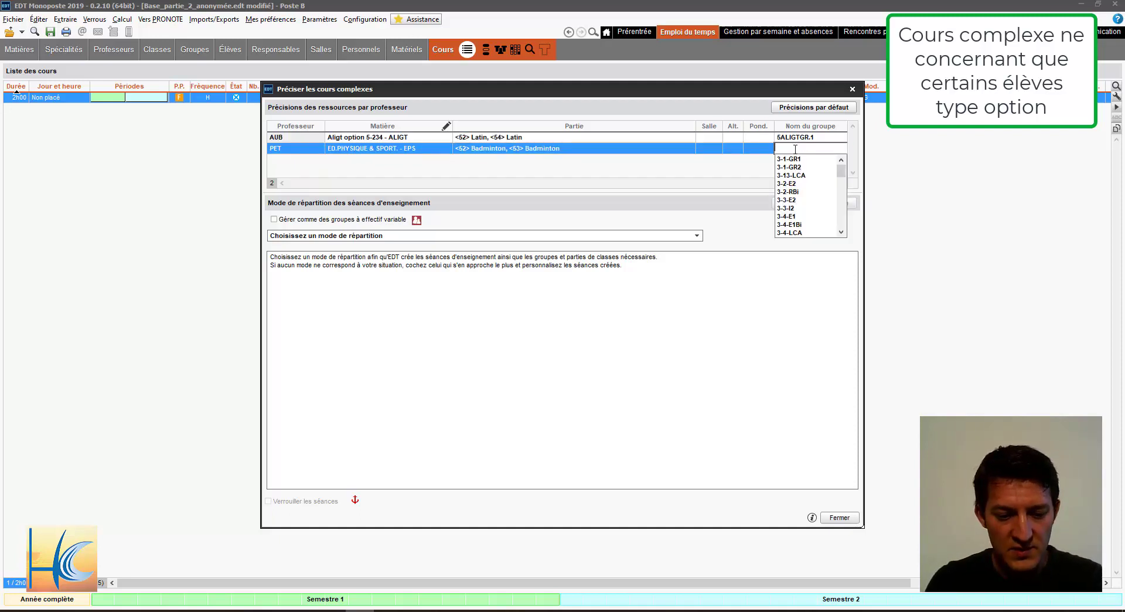
pyautogui.write('se')
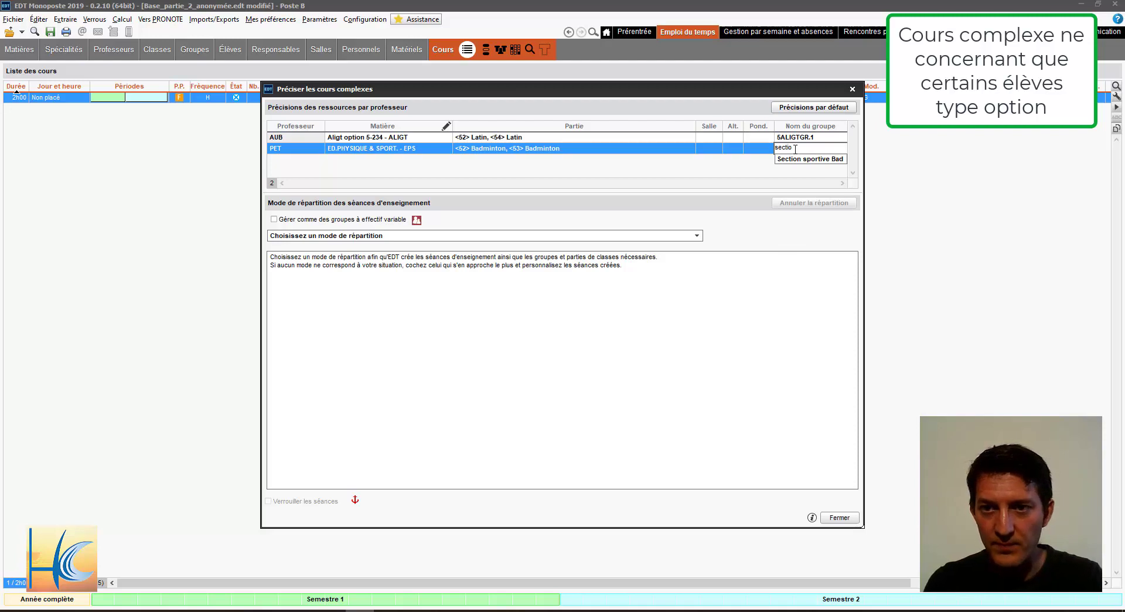
pyautogui.write('ctio')
pyautogui.click(830, 159)
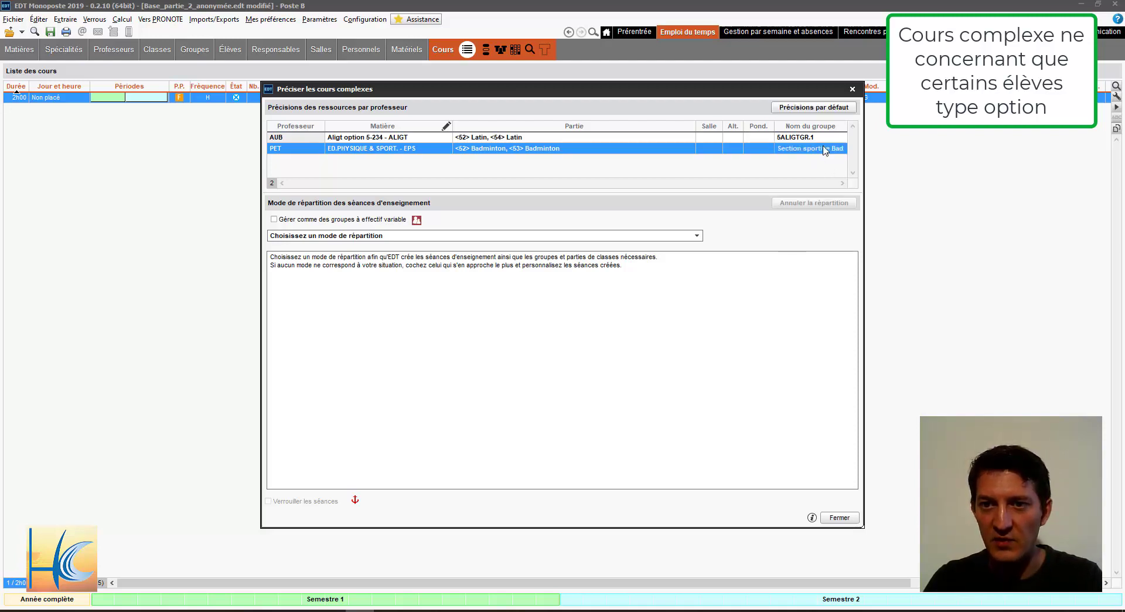
pyautogui.click(824, 138)
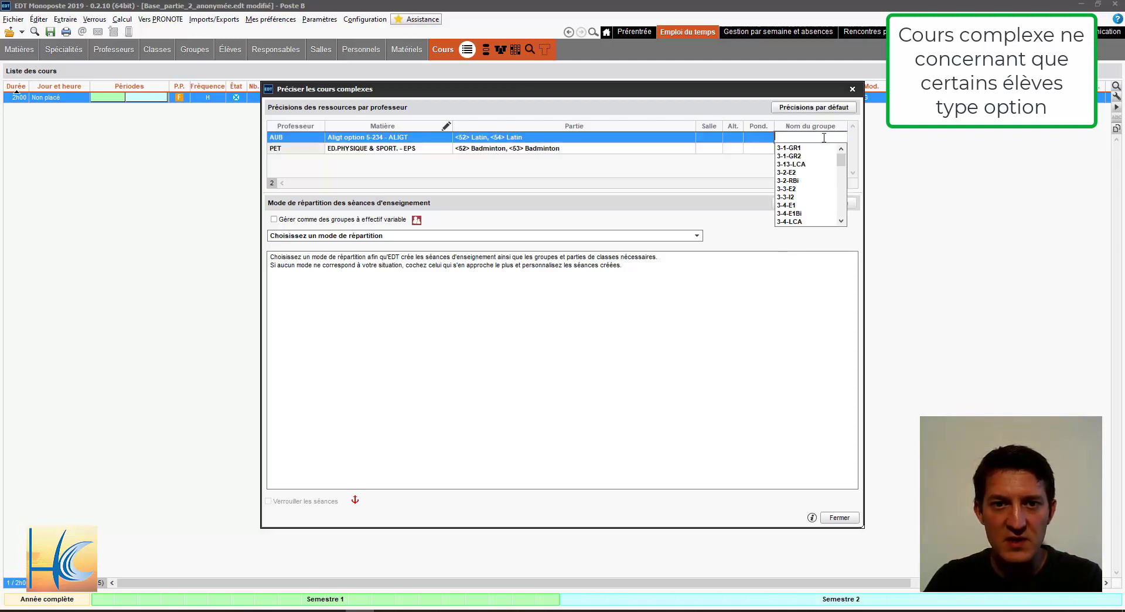
pyautogui.write('5-24-')
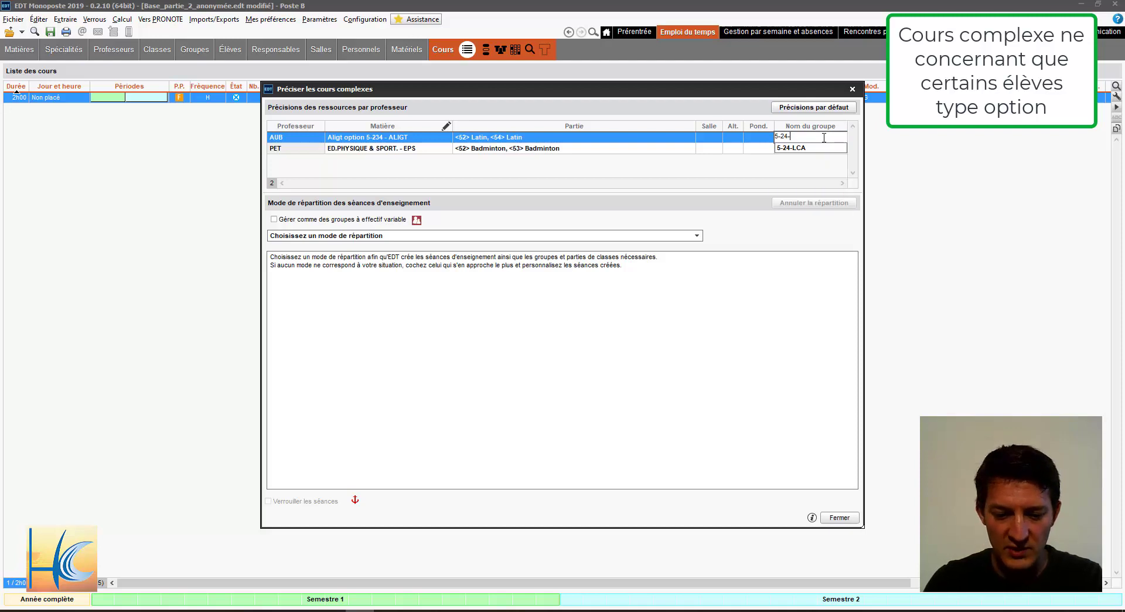
pyautogui.click(820, 147)
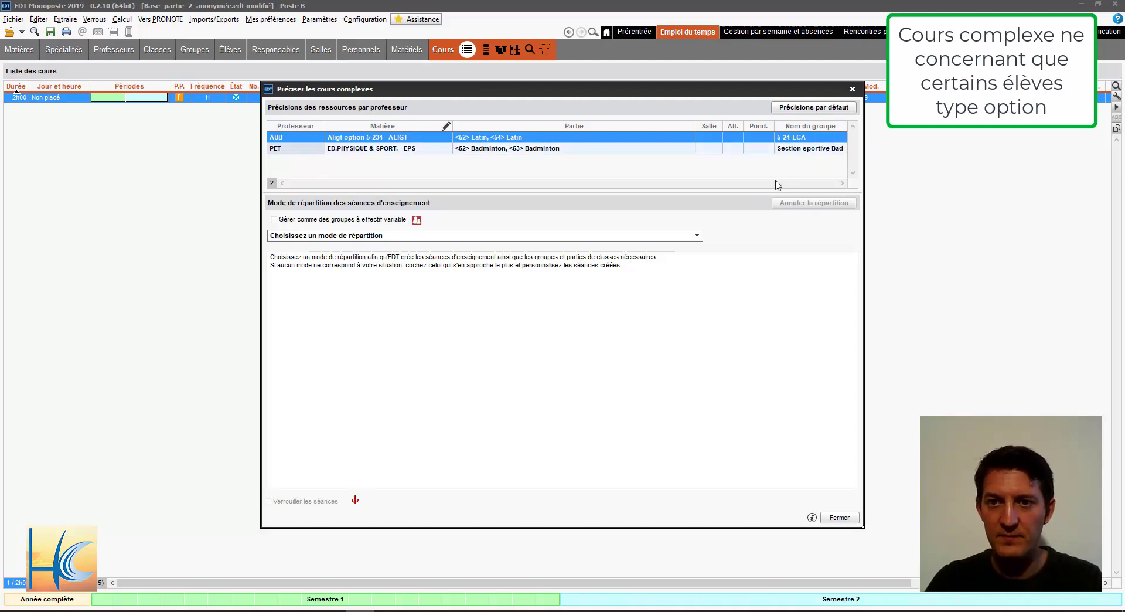
# Step: Distribute the course with the mode Une séance par professeur (S) and shorten AUB's session to 1h00
pyautogui.click(355, 236)
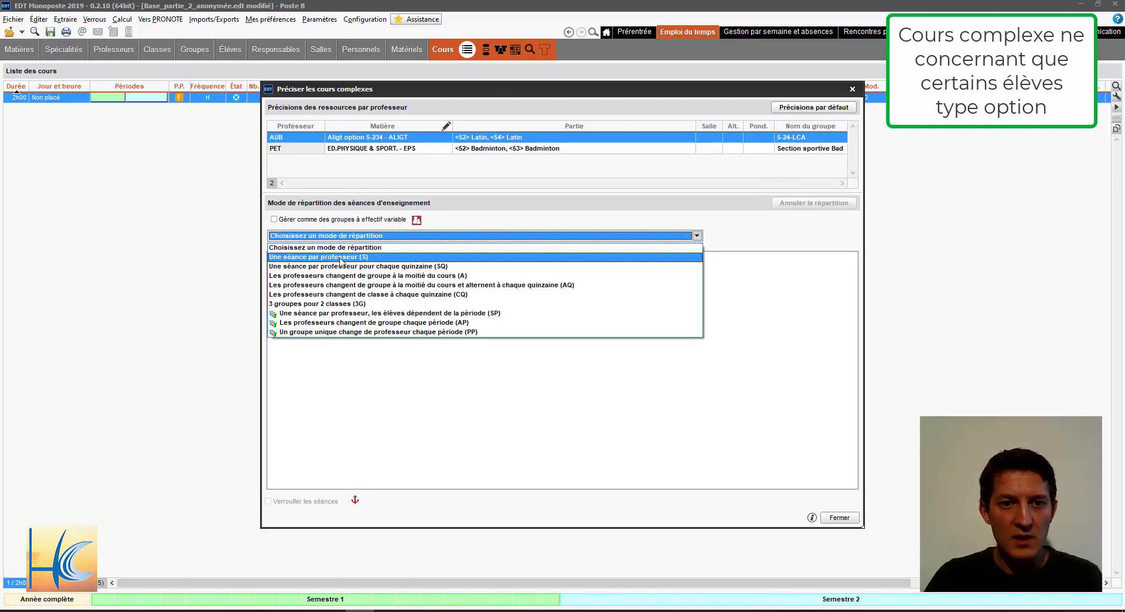
pyautogui.click(340, 257)
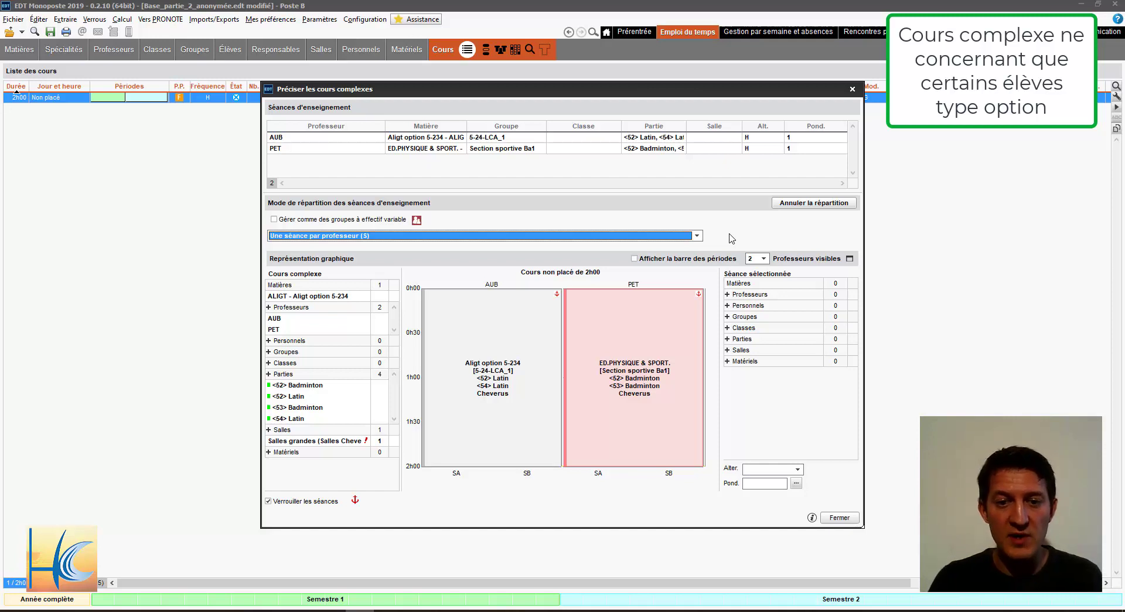
pyautogui.click(490, 409)
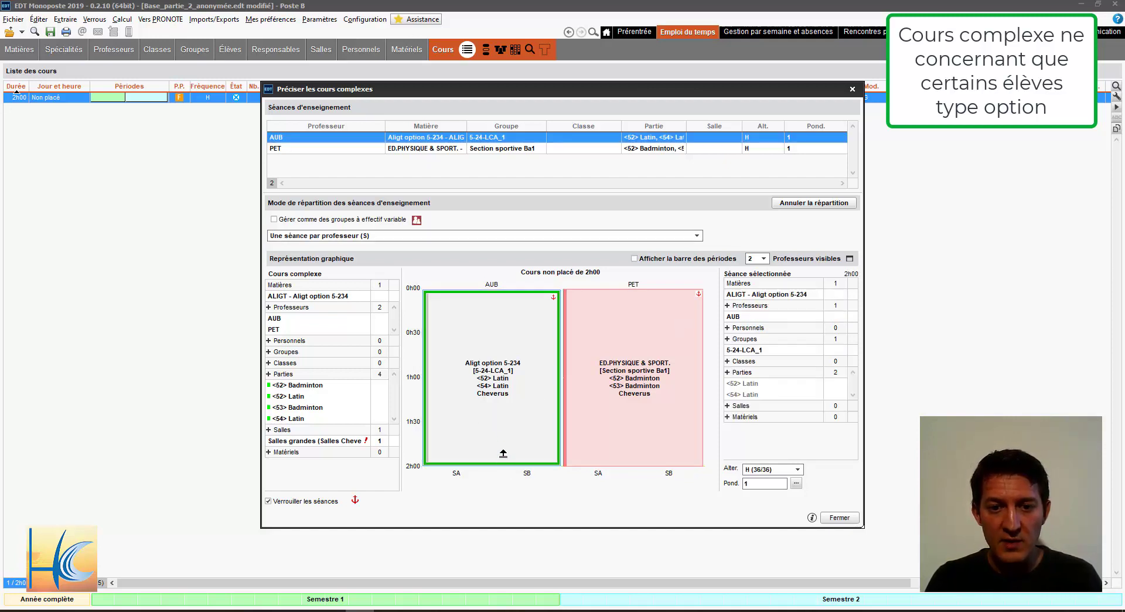
pyautogui.moveTo(503, 453); pyautogui.dragTo(498, 378)
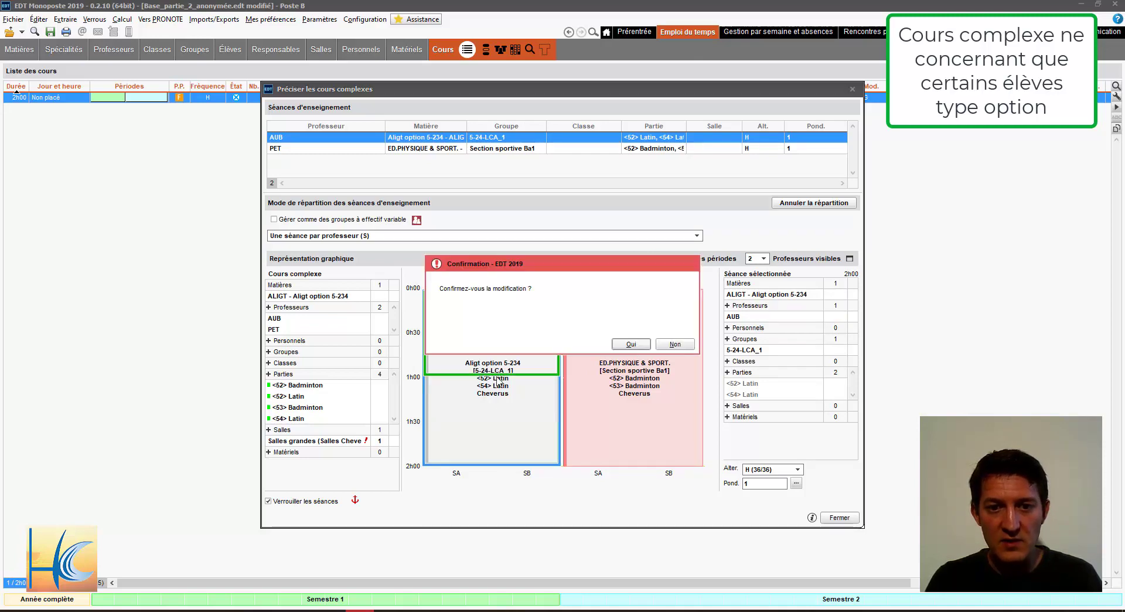
pyautogui.click(631, 345)
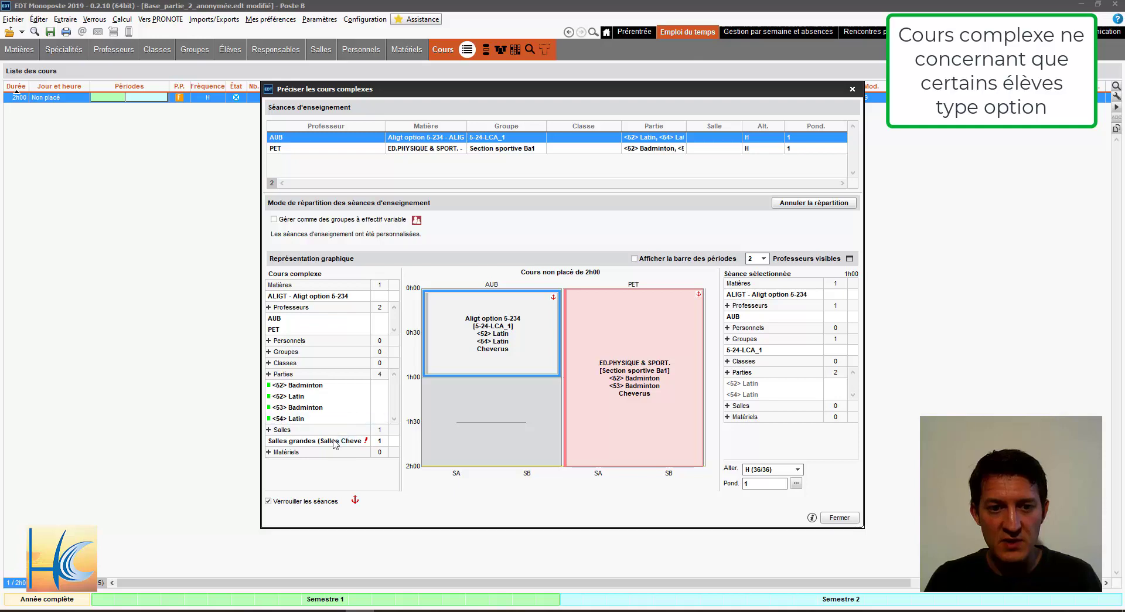
# Step: Add the Salles grandes room to AUB's one-hour session and unlock the course's sessions
pyautogui.moveTo(334, 444); pyautogui.dragTo(463, 346)
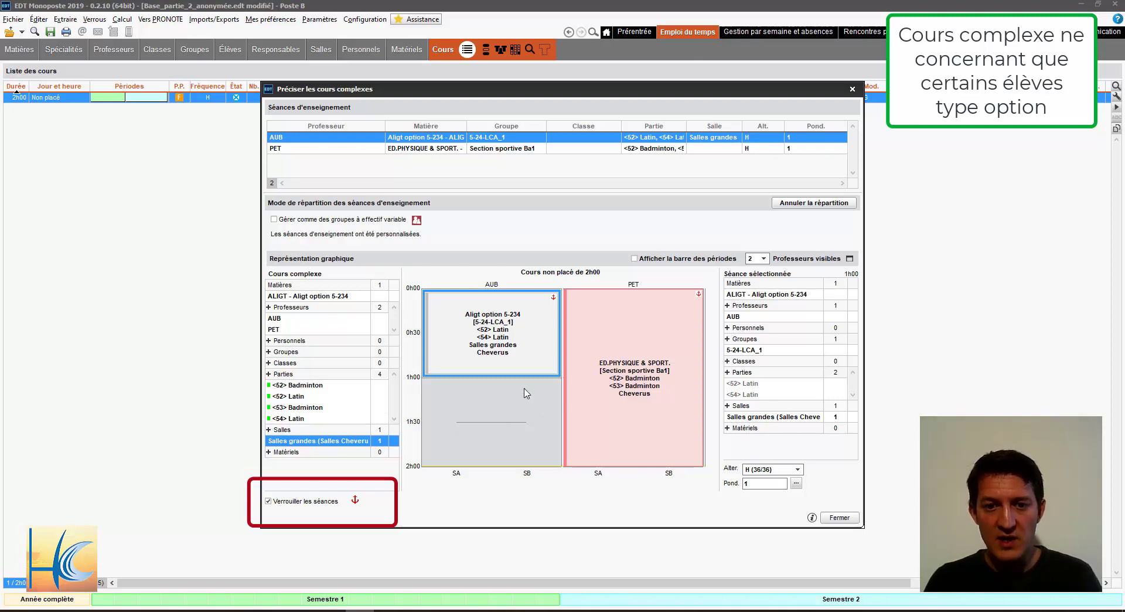
pyautogui.click(268, 501)
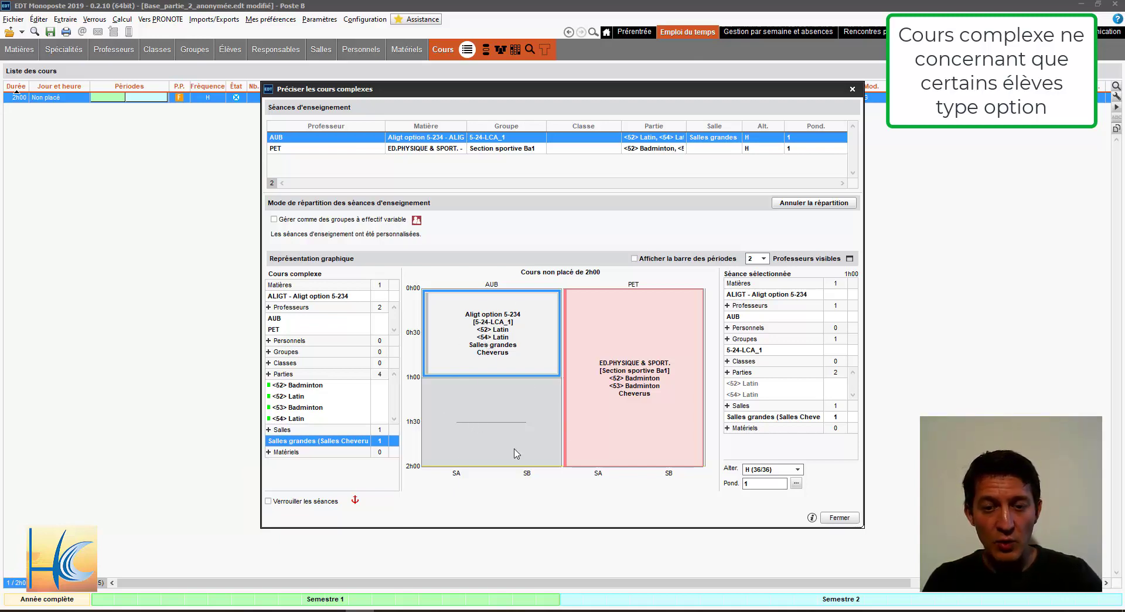
pyautogui.click(830, 519)
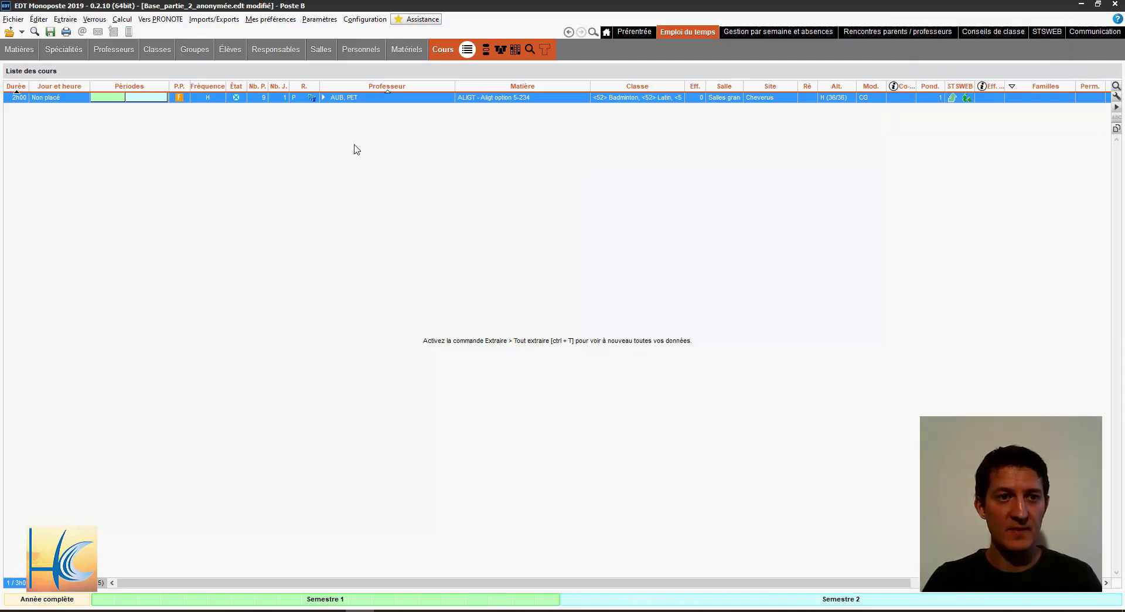
# Step: Show all groups in the list of groups and rename the group 5-24-LCA_1 as fgdfgfd
pyautogui.click(195, 49)
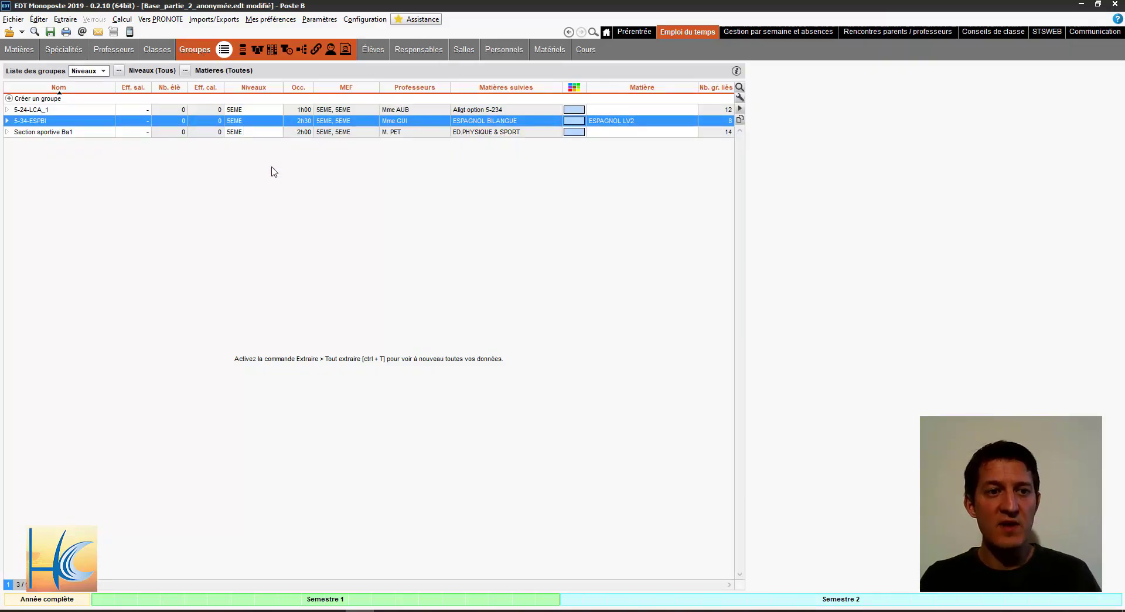
pyautogui.hotkey('ctrl', 't')
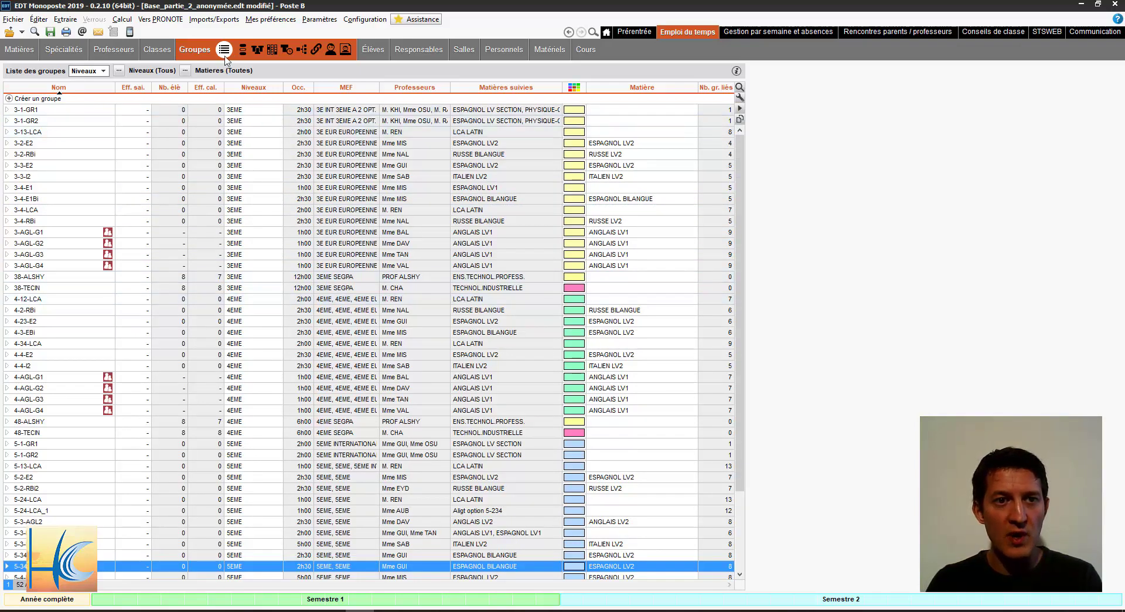
pyautogui.scroll(-3, 176, 351)
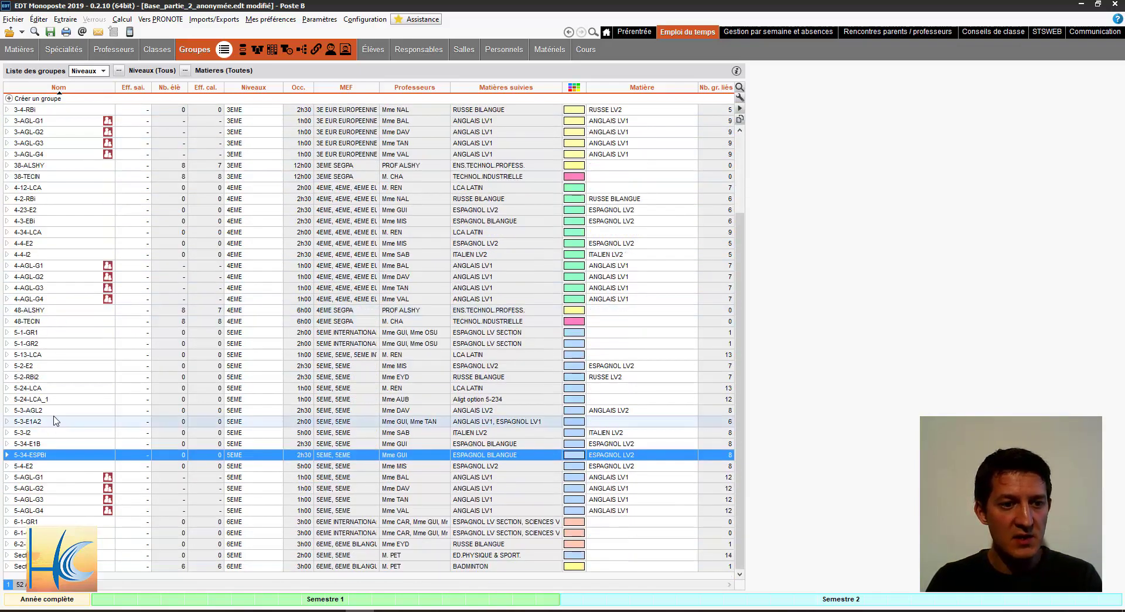
pyautogui.click(50, 400)
pyautogui.click(53, 399)
pyautogui.write('f')
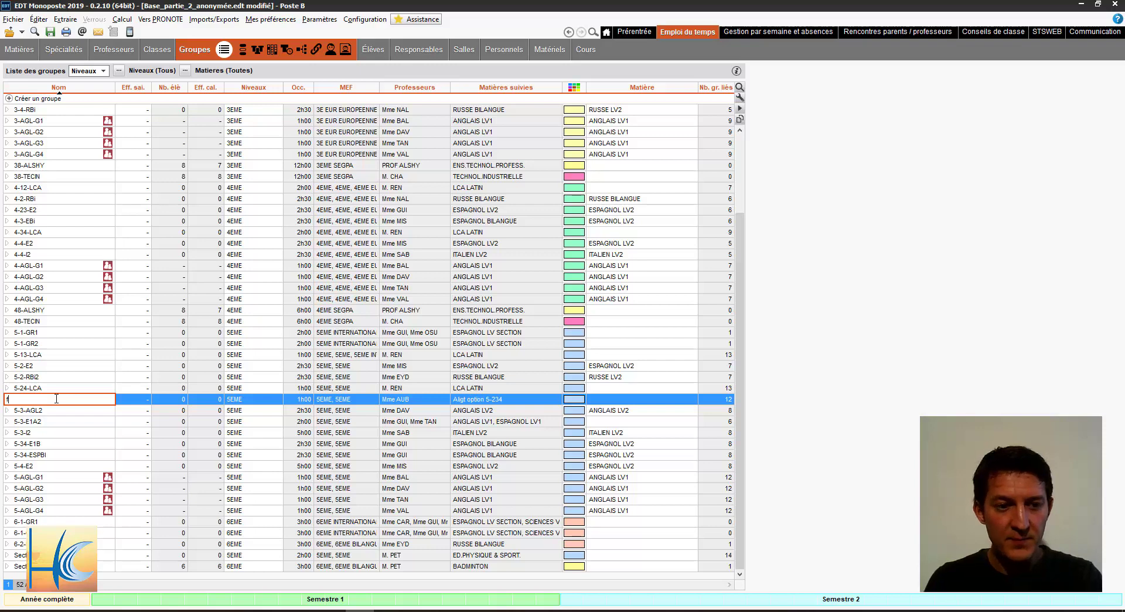
pyautogui.press('Return')
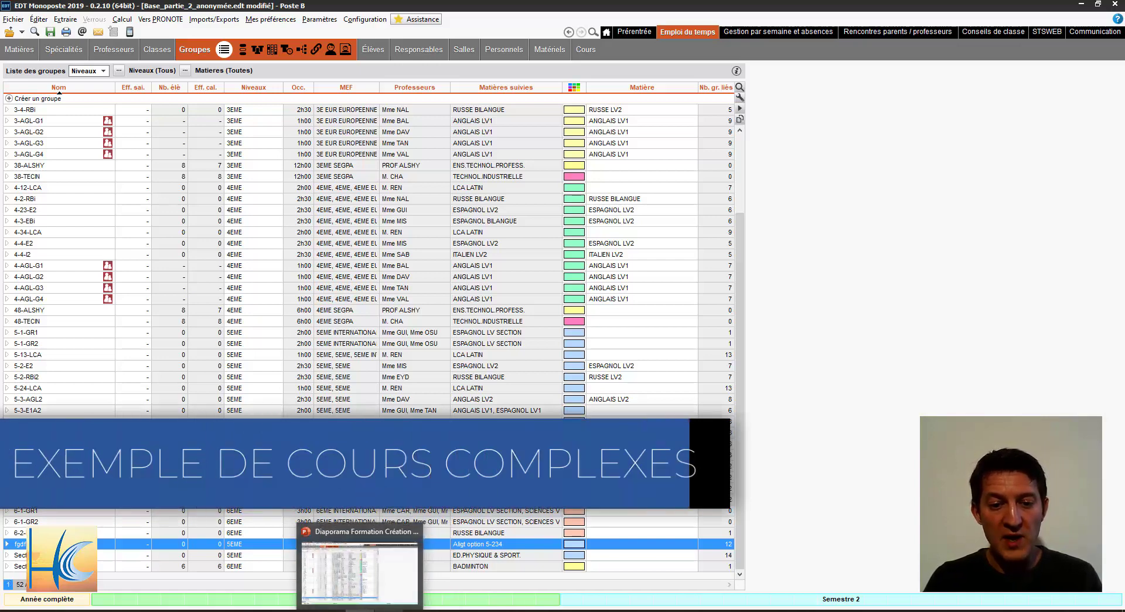
# Step: Switch to the PowerPoint training presentation and review the slides on complex courses that do not concern all pupils
pyautogui.click(373, 563)
pyautogui.scroll(-5, 89, 469)
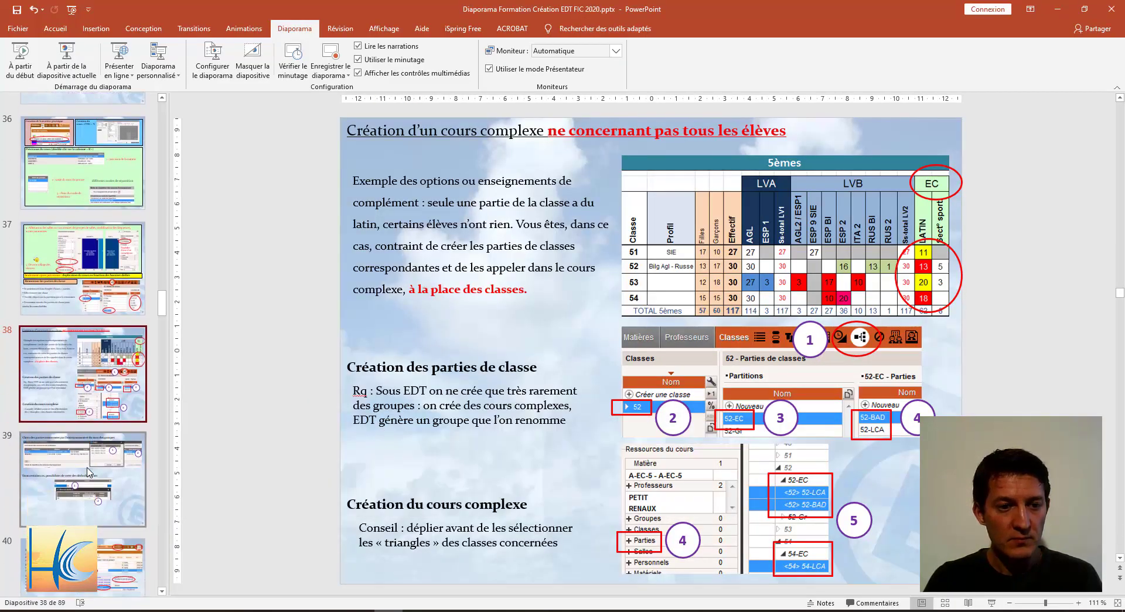
pyautogui.scroll(-5, 89, 469)
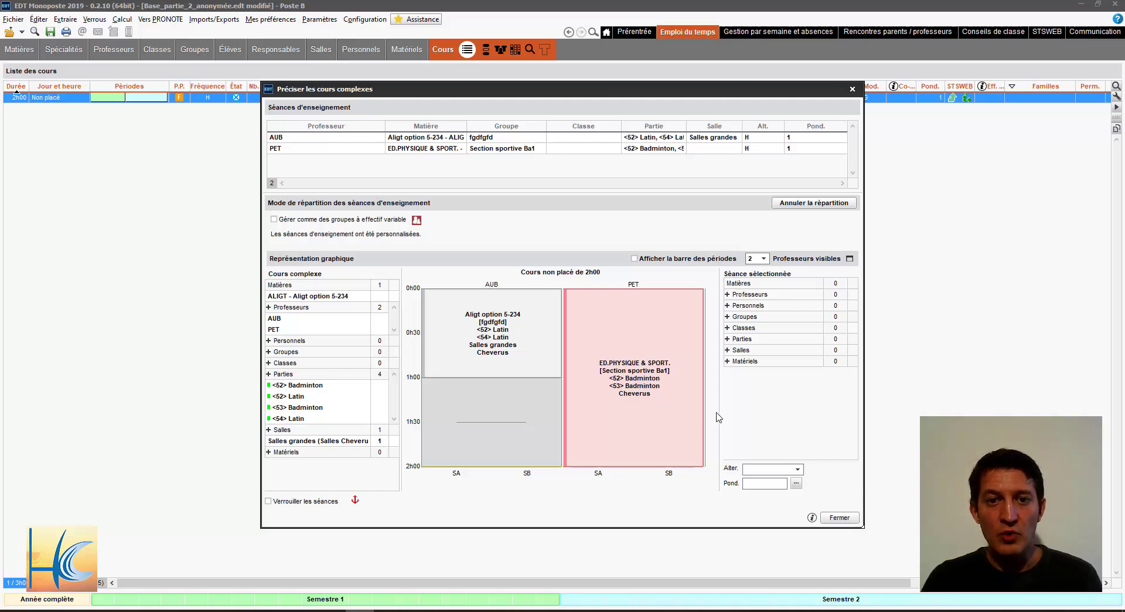
# Step: Remove the group Section sportive Ba1 from PET's session in the complex course specification
pyautogui.click(662, 393)
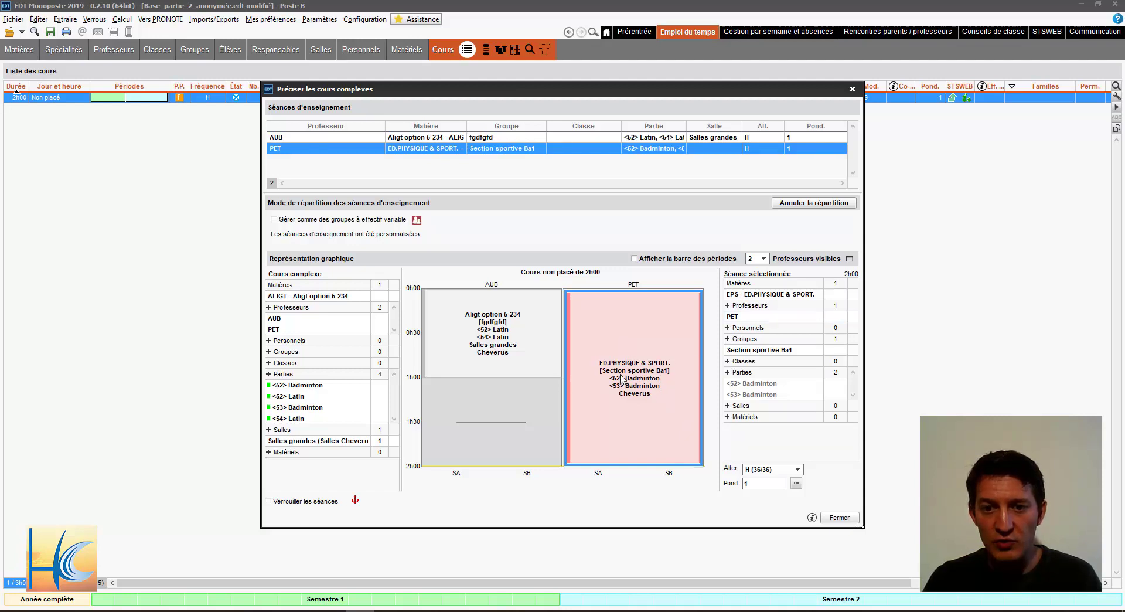
pyautogui.click(782, 352)
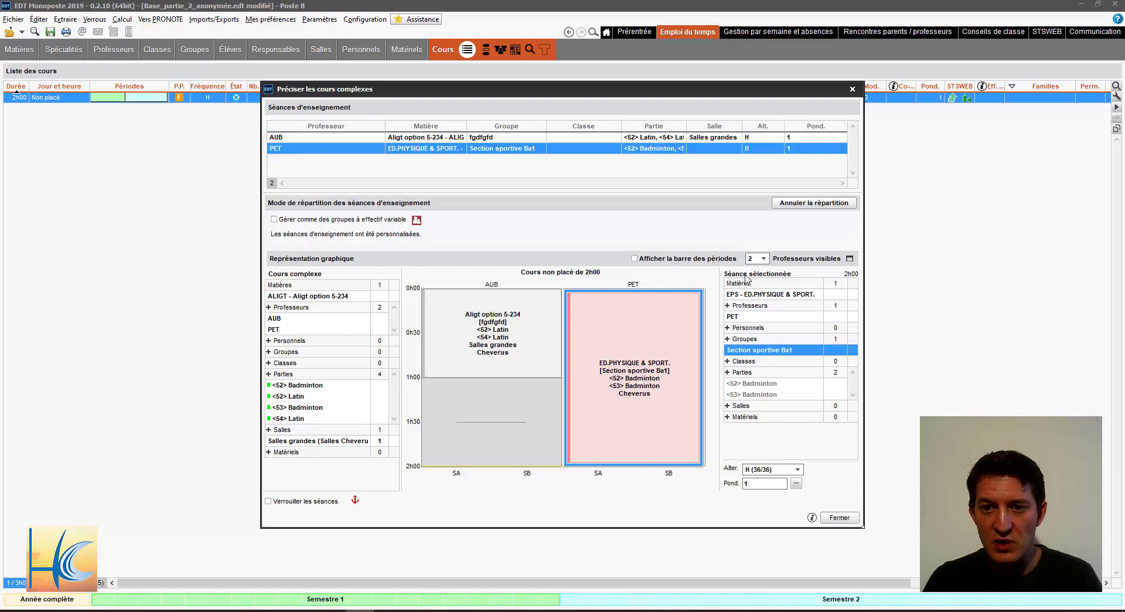
pyautogui.press('Delete')
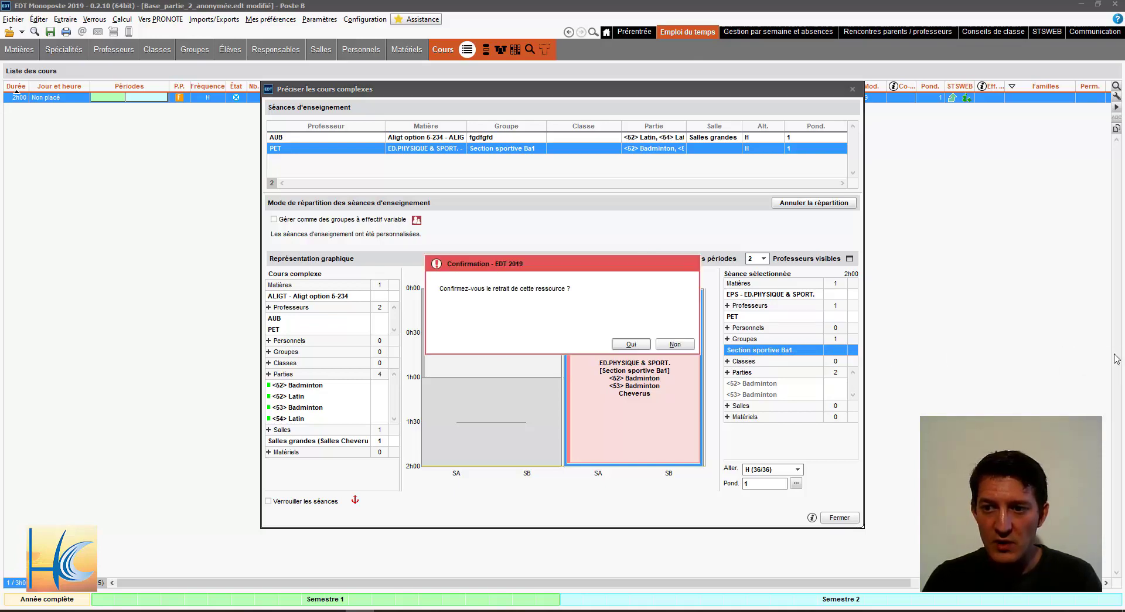
pyautogui.click(627, 345)
pyautogui.press('Return')
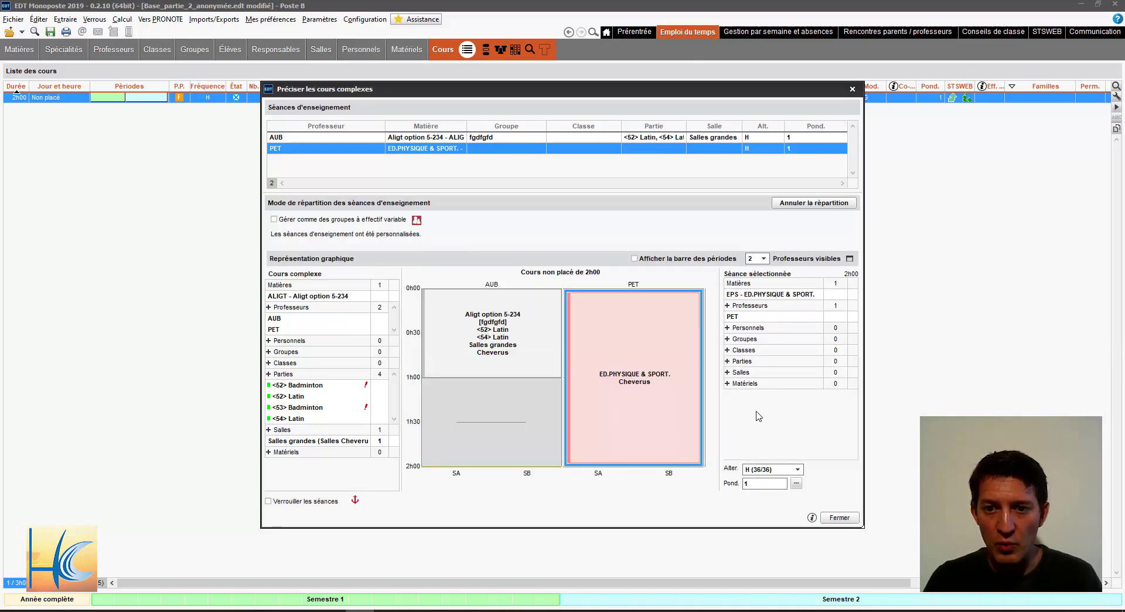
# Step: Add the available group 3-4-E1Bi to PET's session
pyautogui.click(743, 341)
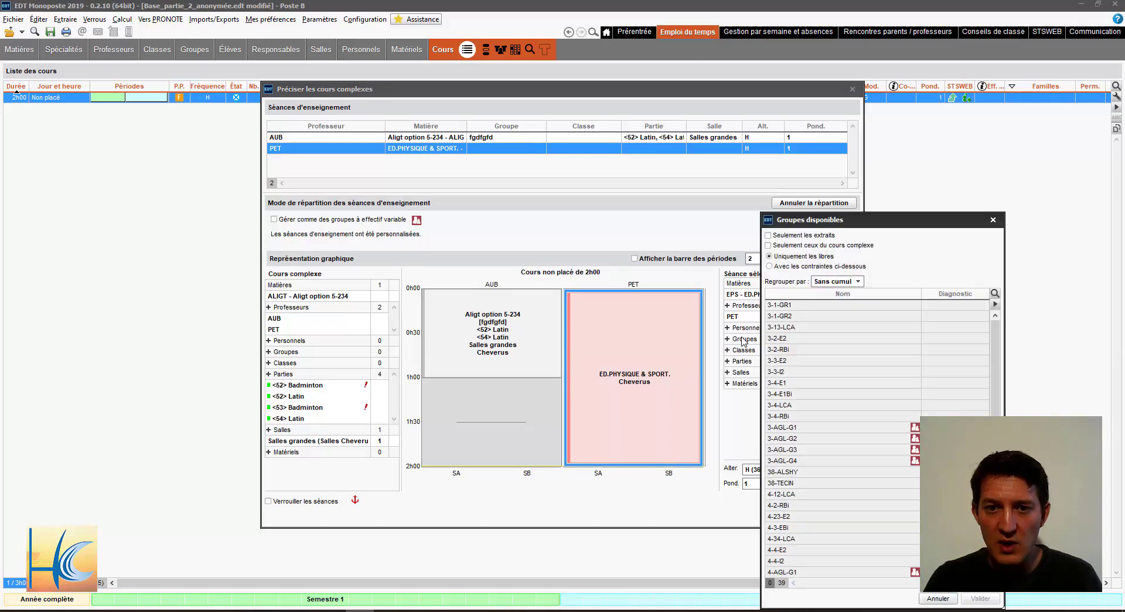
pyautogui.click(794, 396)
pyautogui.click(965, 596)
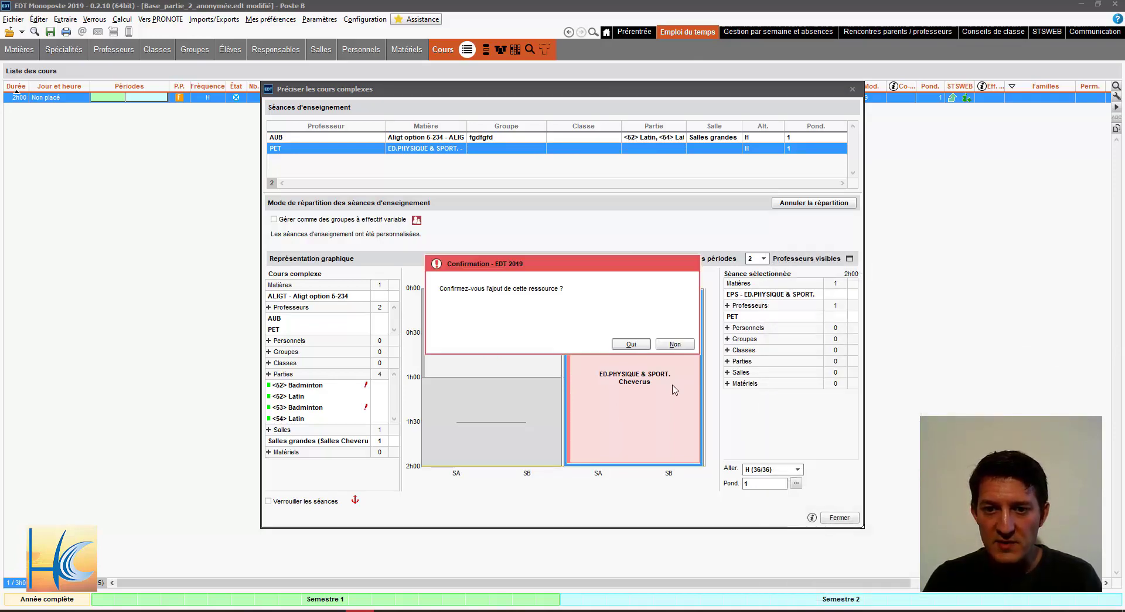
pyautogui.click(645, 349)
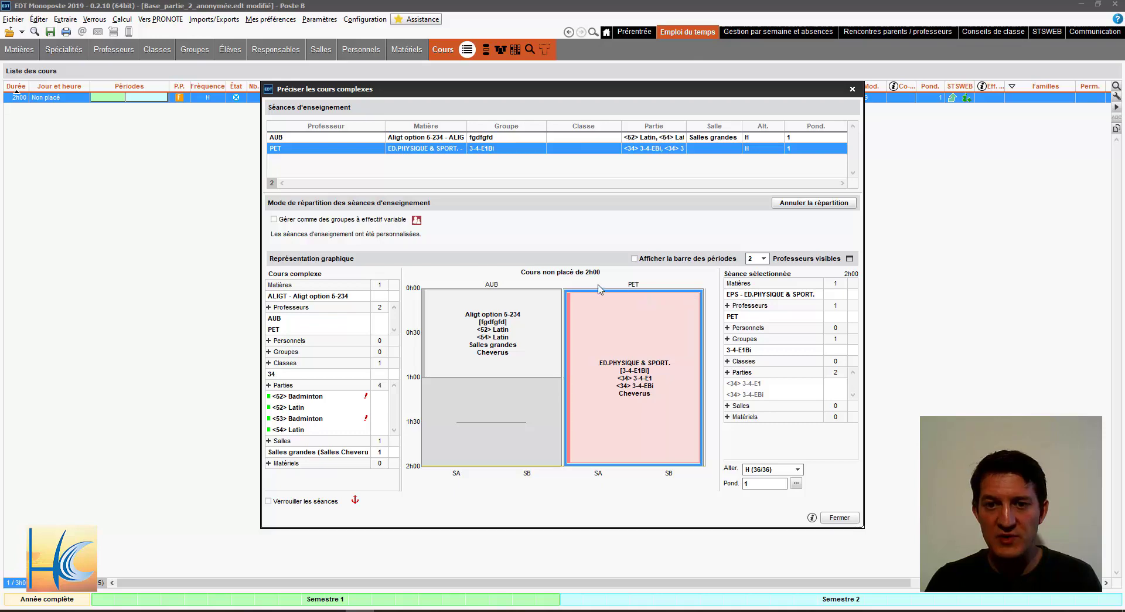
# Step: Add teacher AND in co-teaching to AUB's session and close the course specification
pyautogui.click(502, 322)
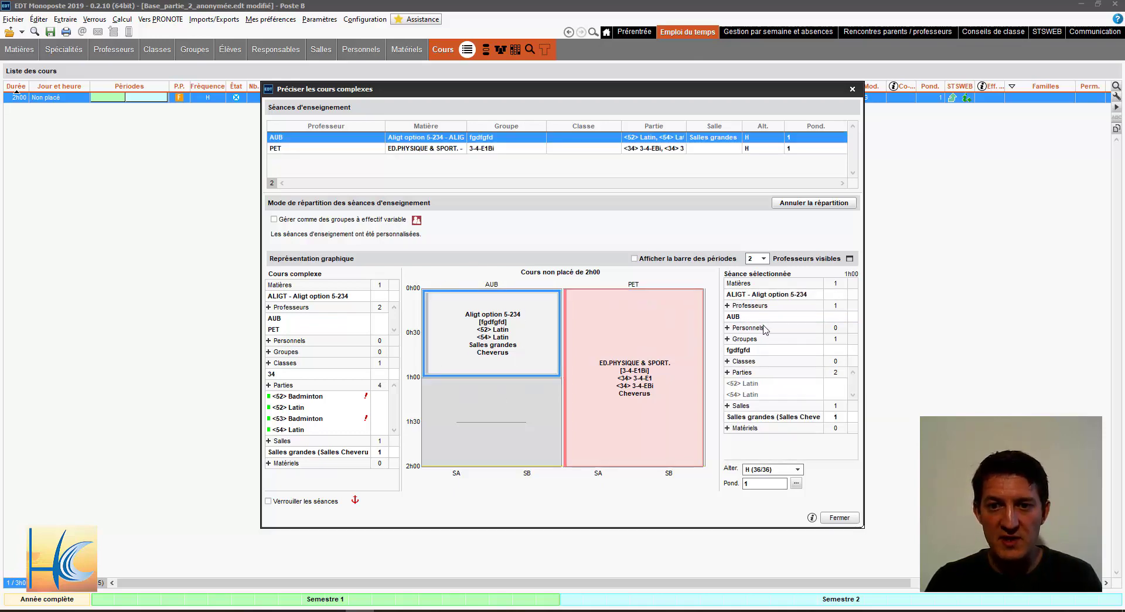
pyautogui.click(728, 306)
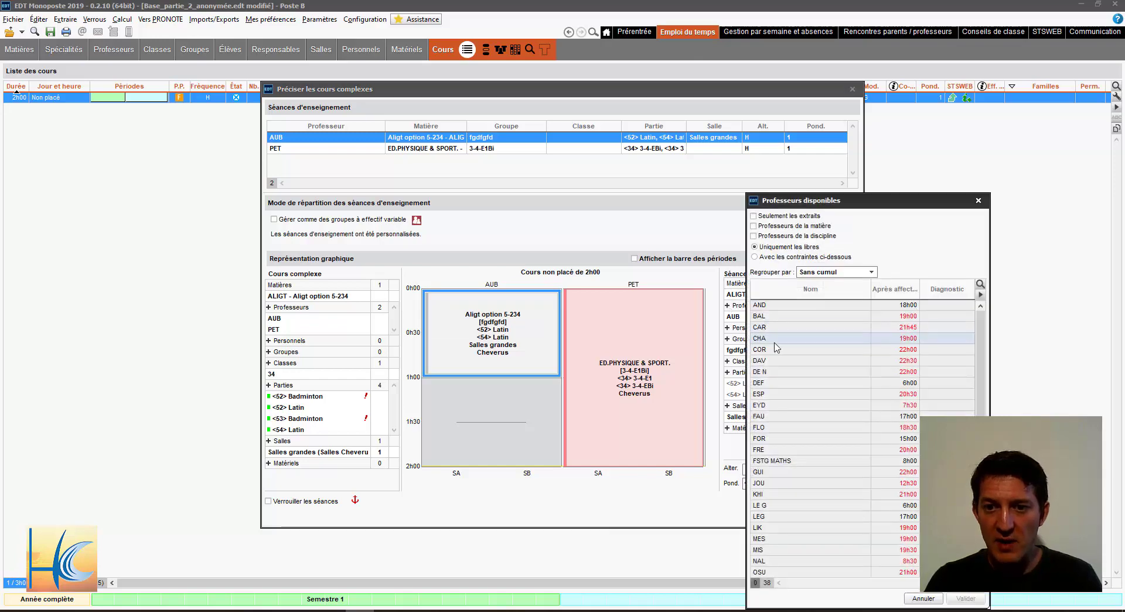
pyautogui.click(773, 305)
pyautogui.click(976, 599)
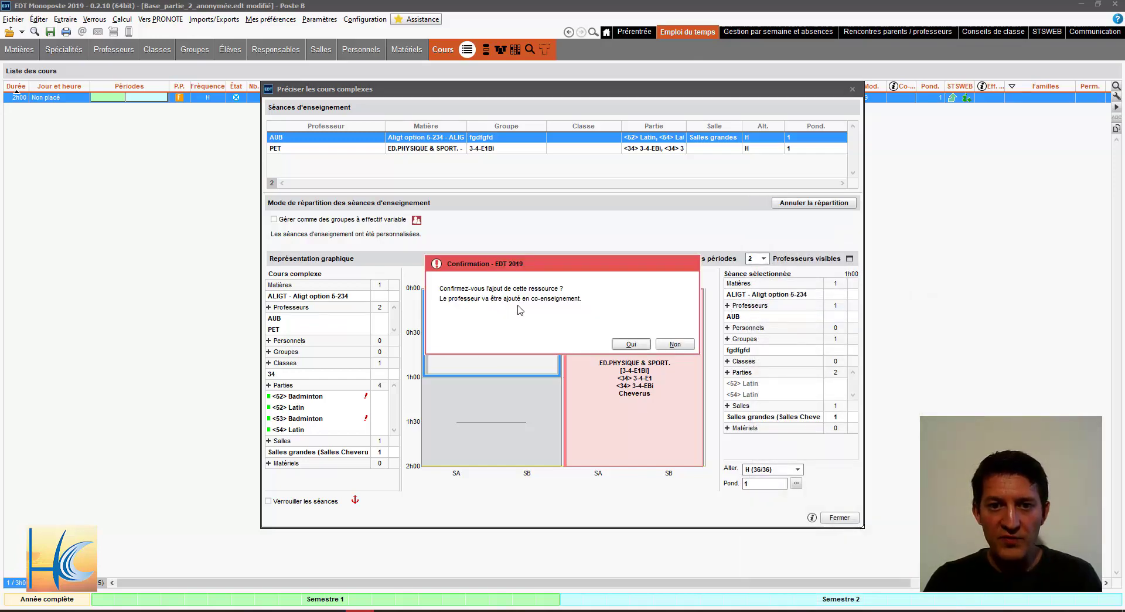
pyautogui.click(630, 344)
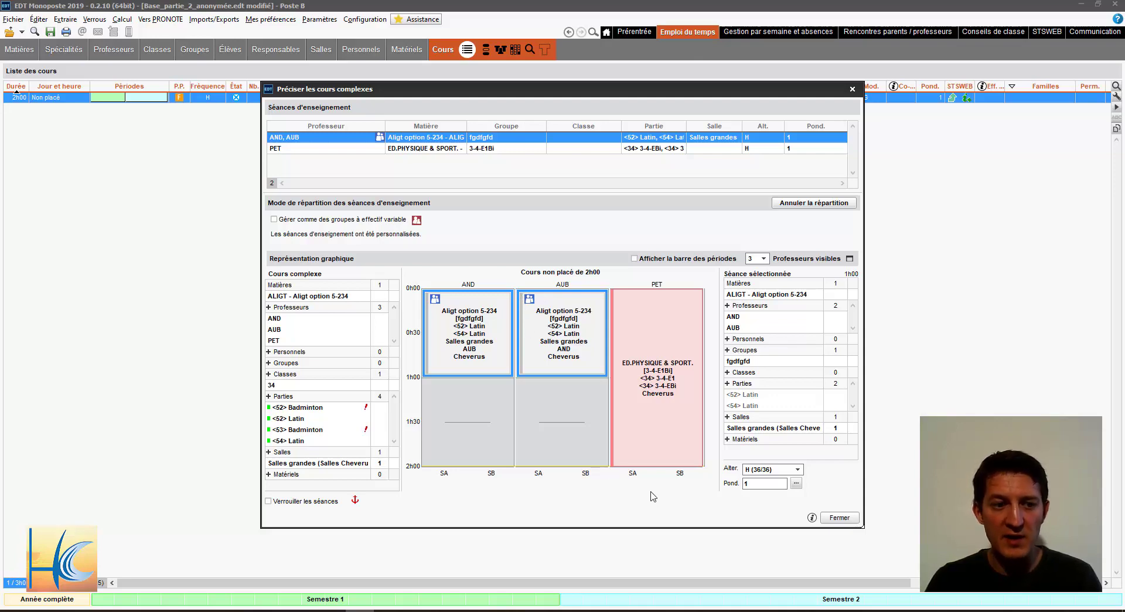
pyautogui.press('Escape')
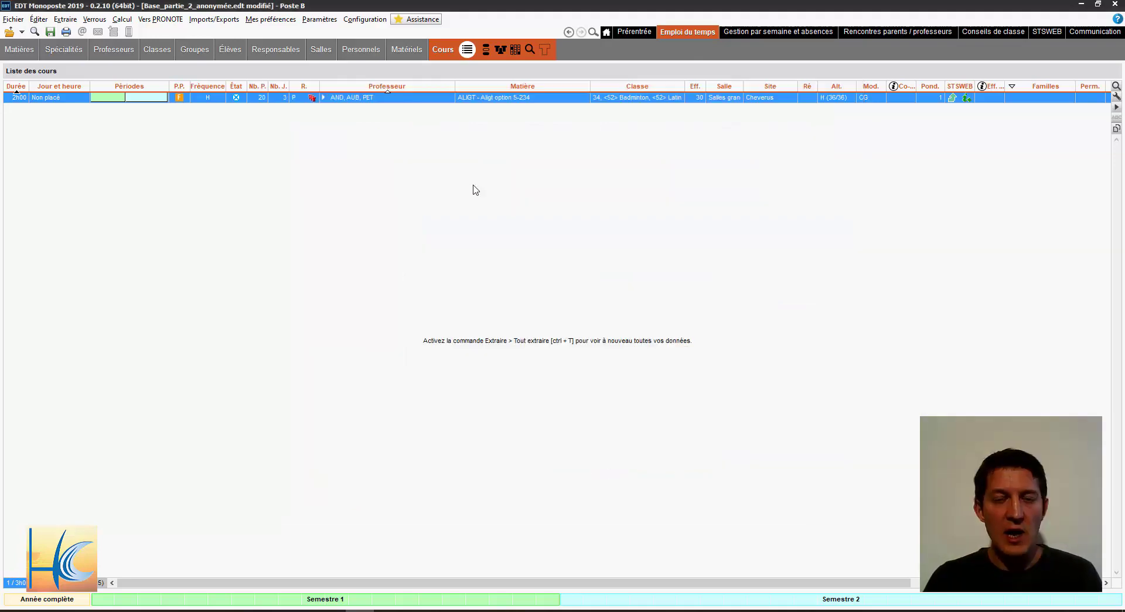
# Step: Review the complex course specification of the Aligt option 5-234 course and close it without changes
pyautogui.click(311, 98)
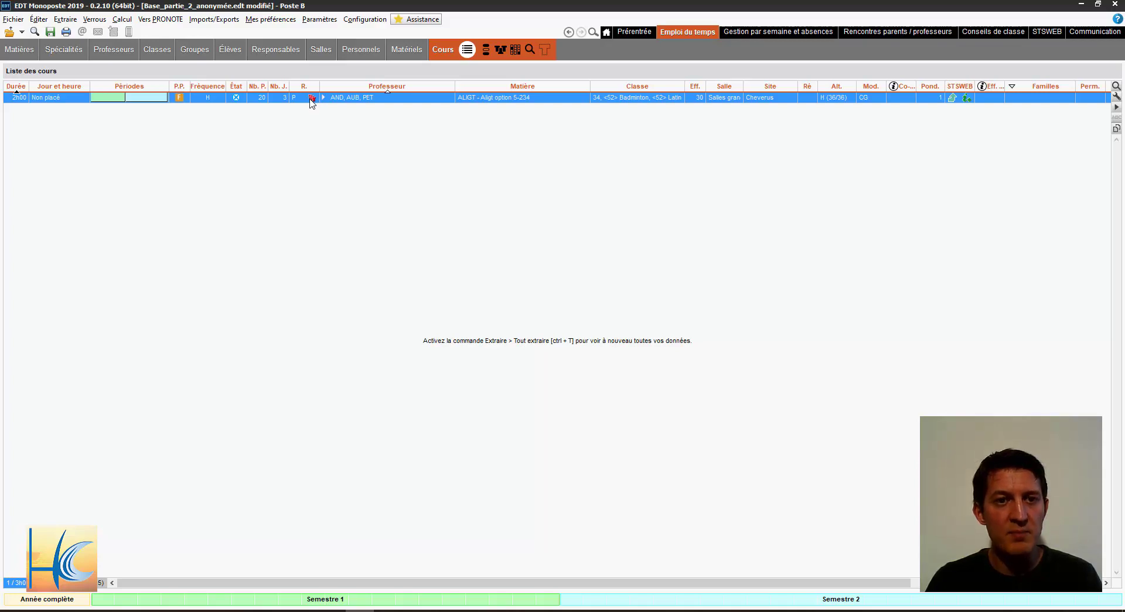
pyautogui.click(311, 99)
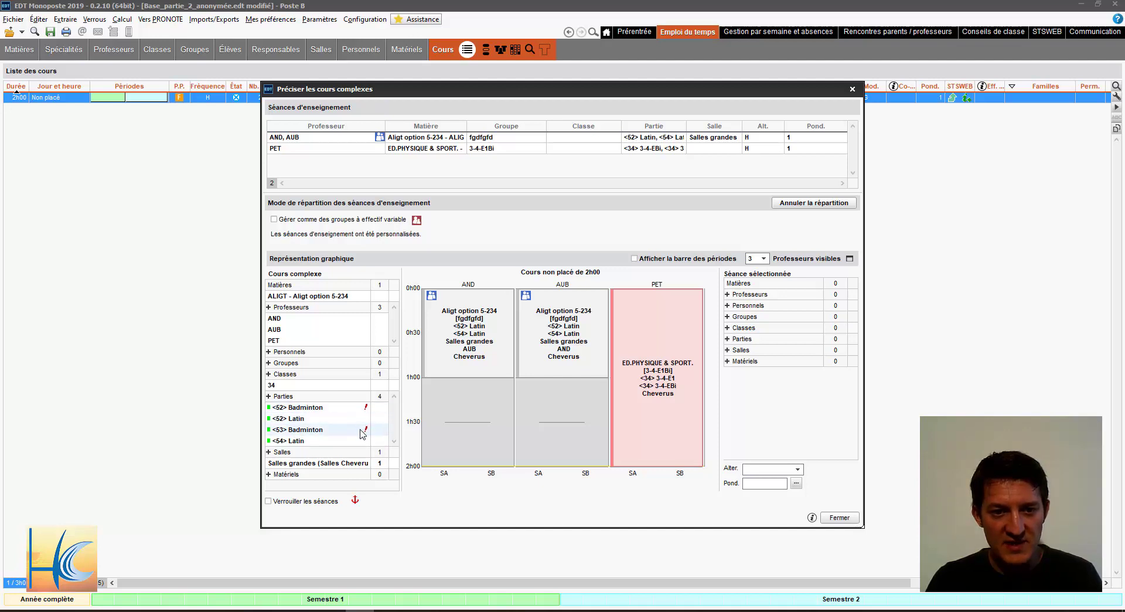
pyautogui.moveTo(364, 432)
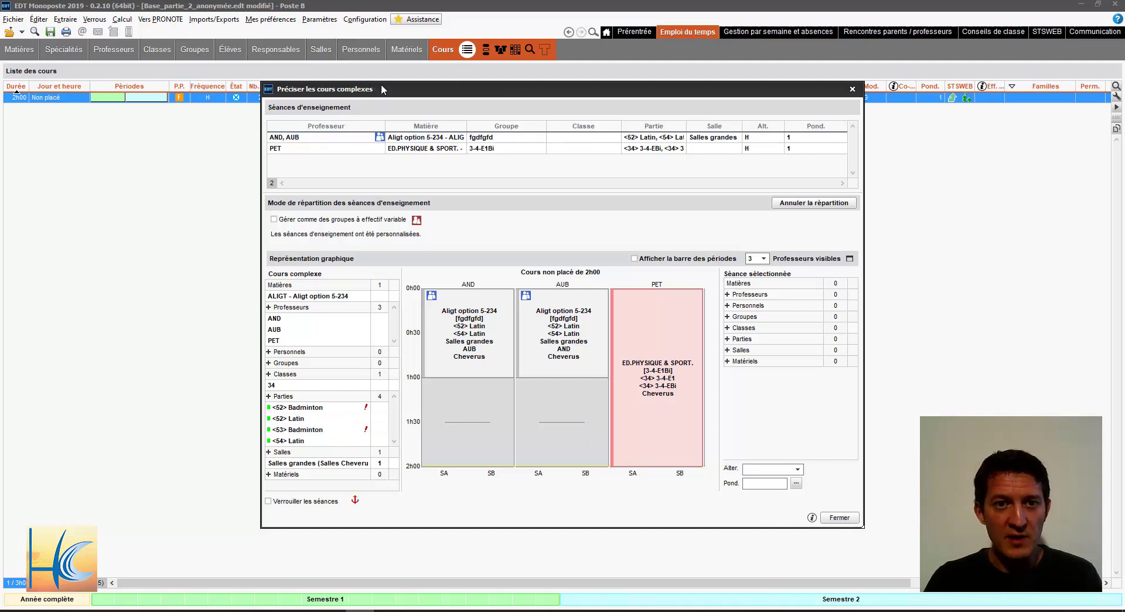
pyautogui.moveTo(378, 89); pyautogui.dragTo(459, 88)
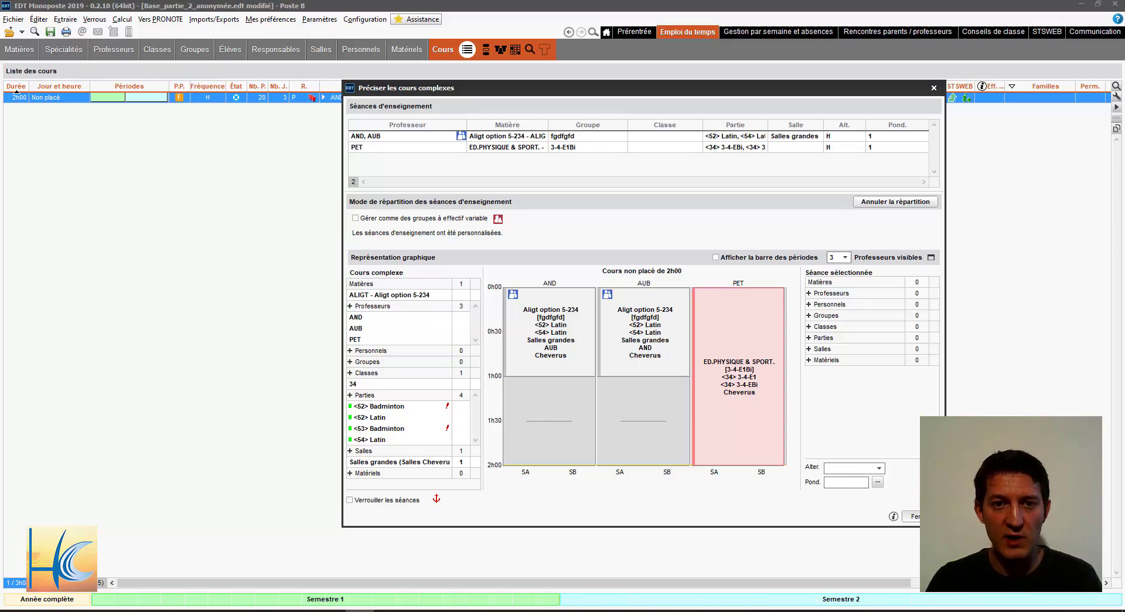
pyautogui.press('Escape')
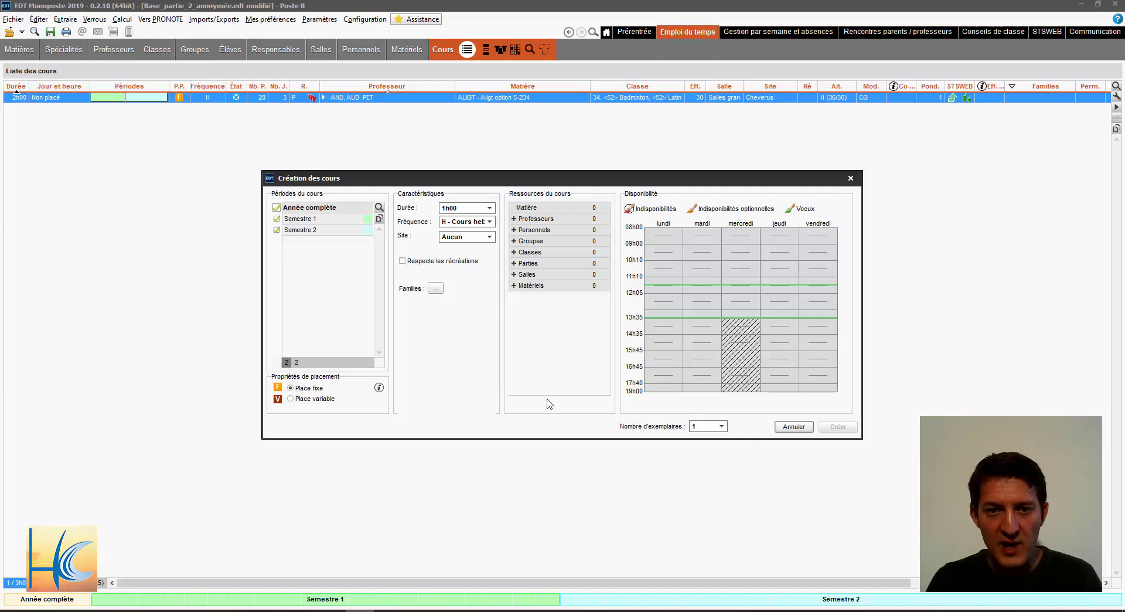
pyautogui.click(851, 177)
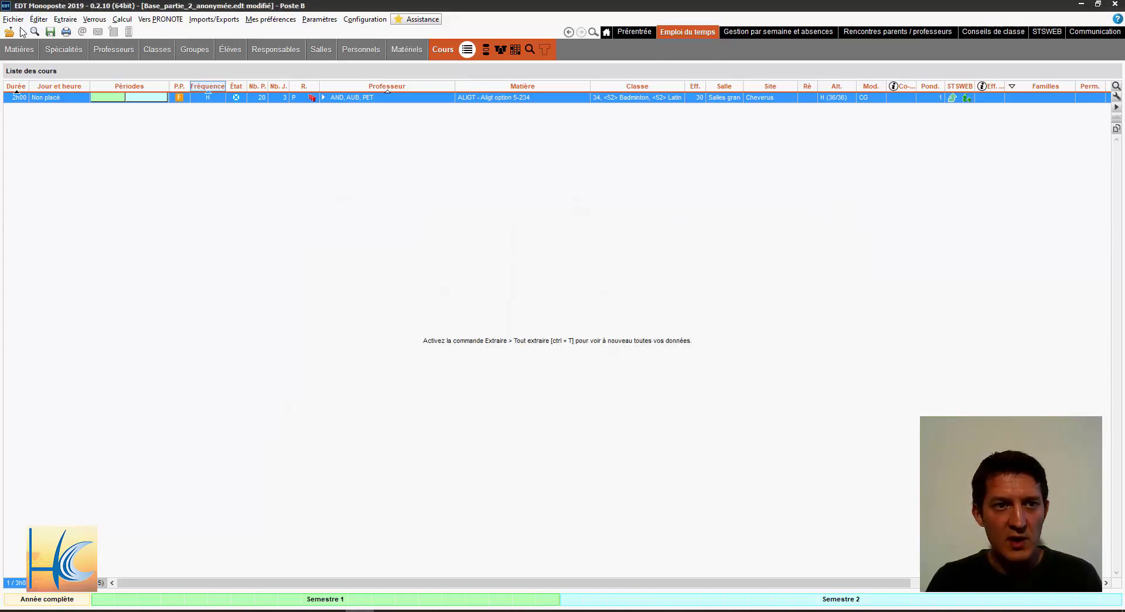
# Step: Create a new subject named montage PC SVT in the list of subjects
pyautogui.click(22, 50)
pyautogui.click(90, 103)
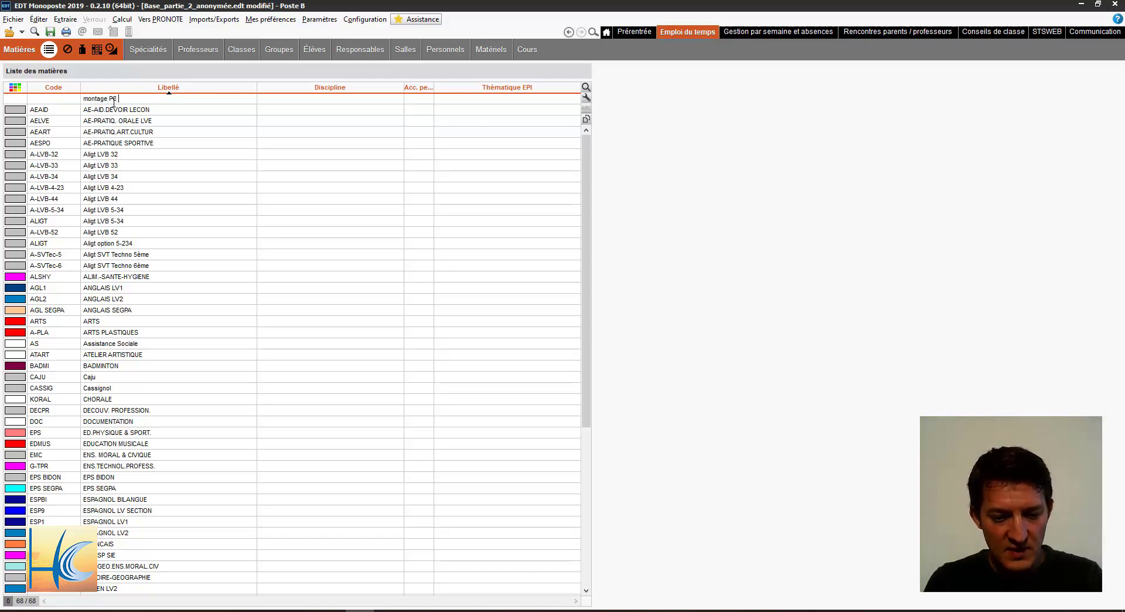
pyautogui.write('montage PE SVT')
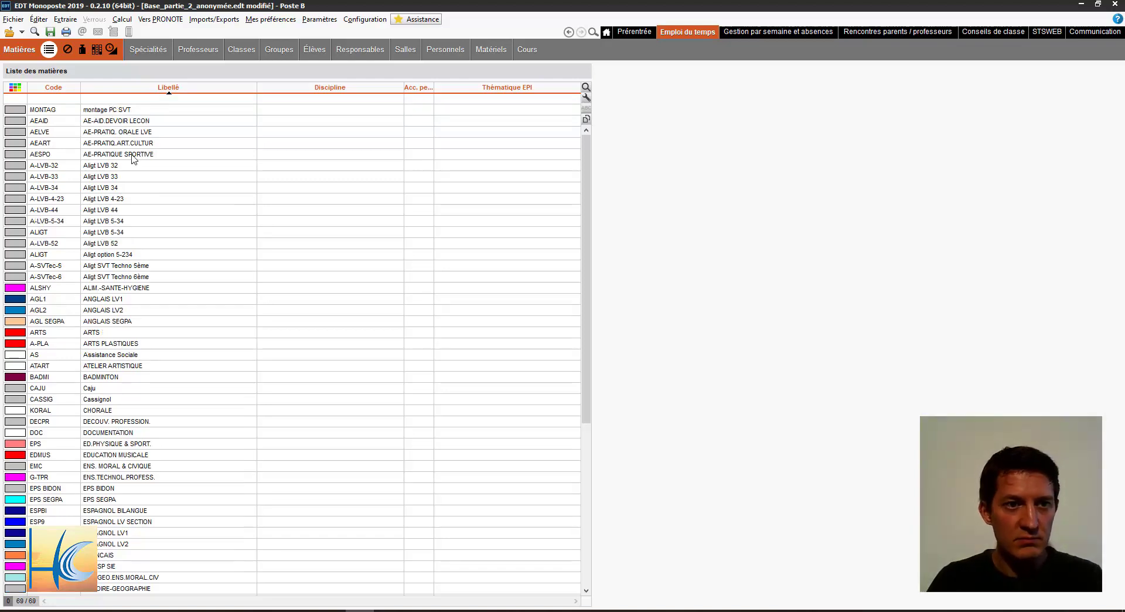
pyautogui.press('Return')
# Step: Start creating a new course in the course list and assign it the subject montage PC SVT
pyautogui.click(523, 54)
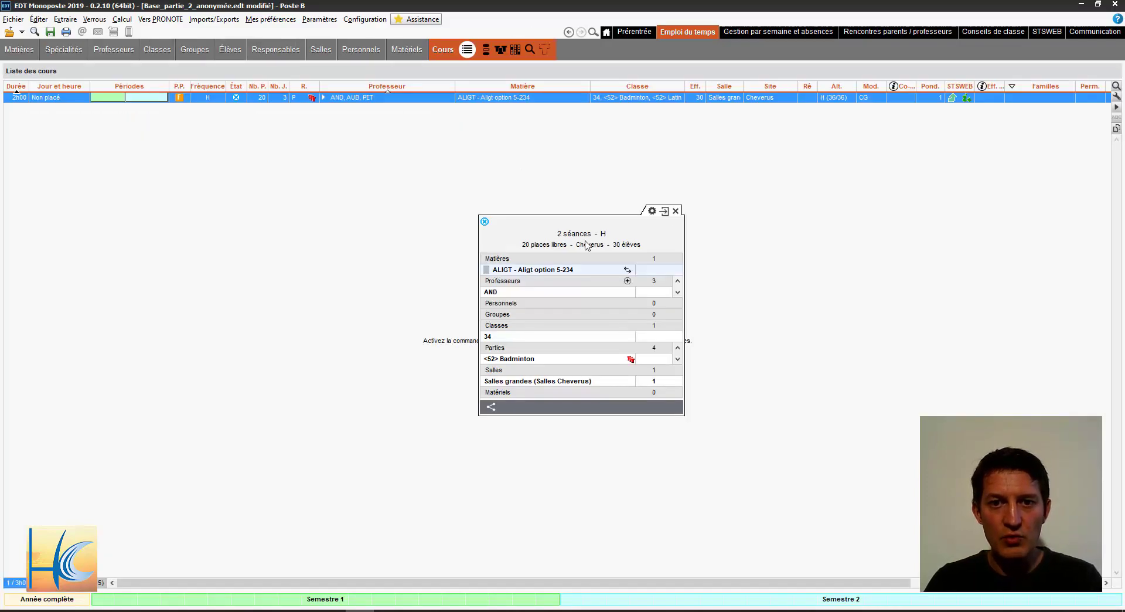
pyautogui.click(679, 212)
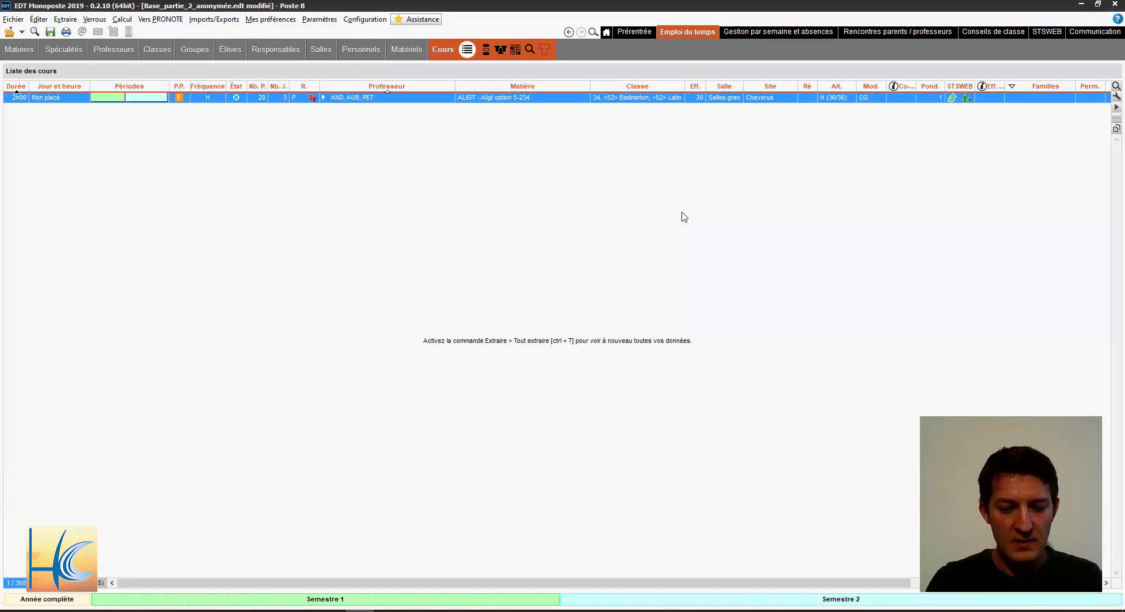
pyautogui.doubleClick(683, 216)
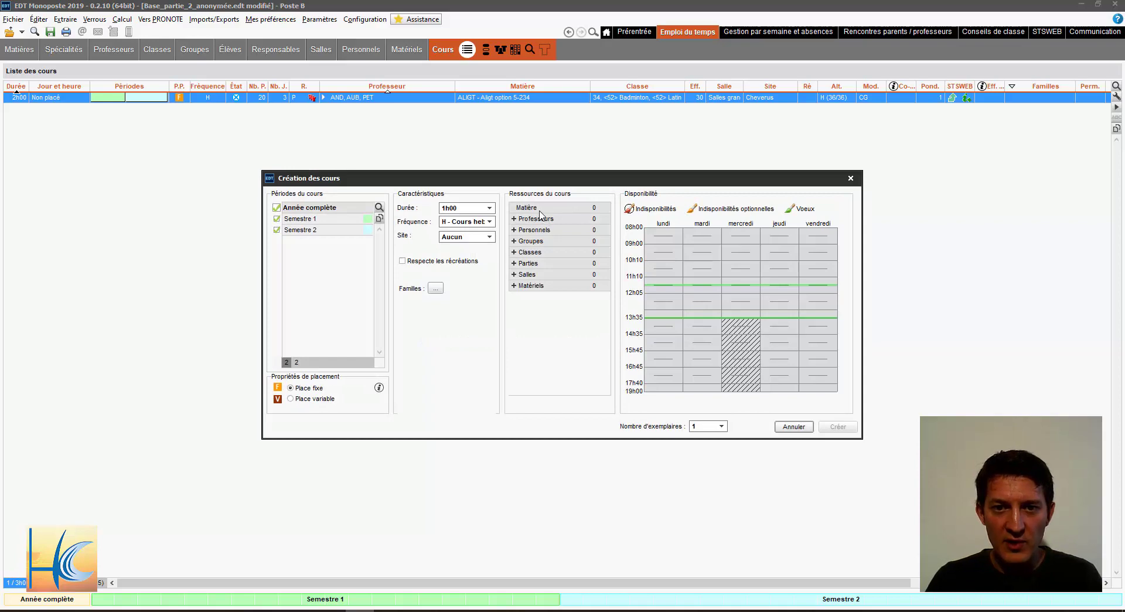
pyautogui.doubleClick(540, 210)
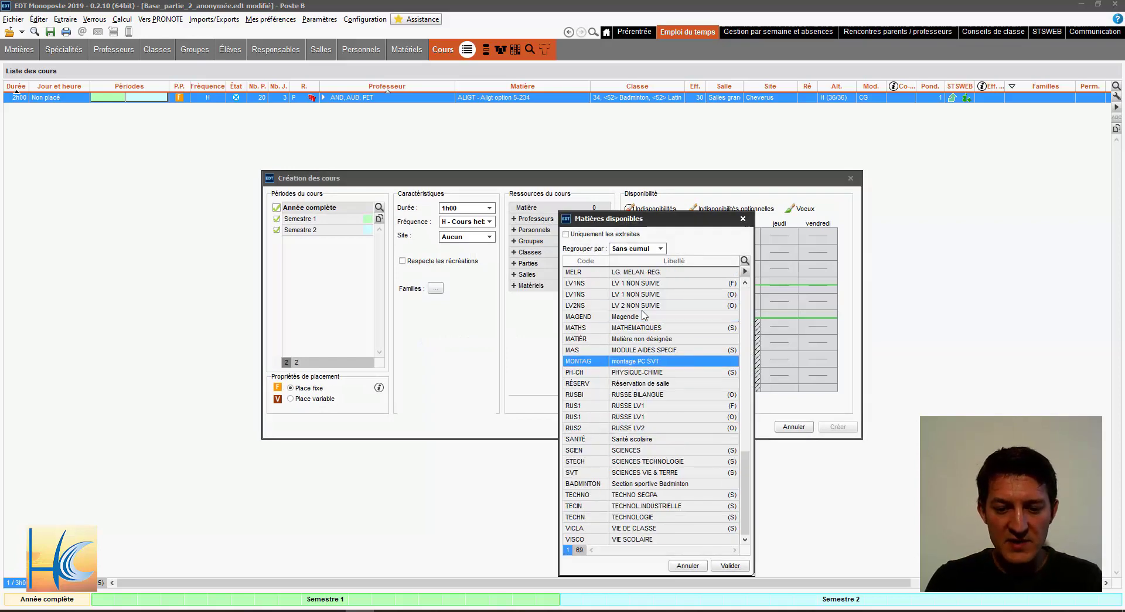
pyautogui.click(730, 565)
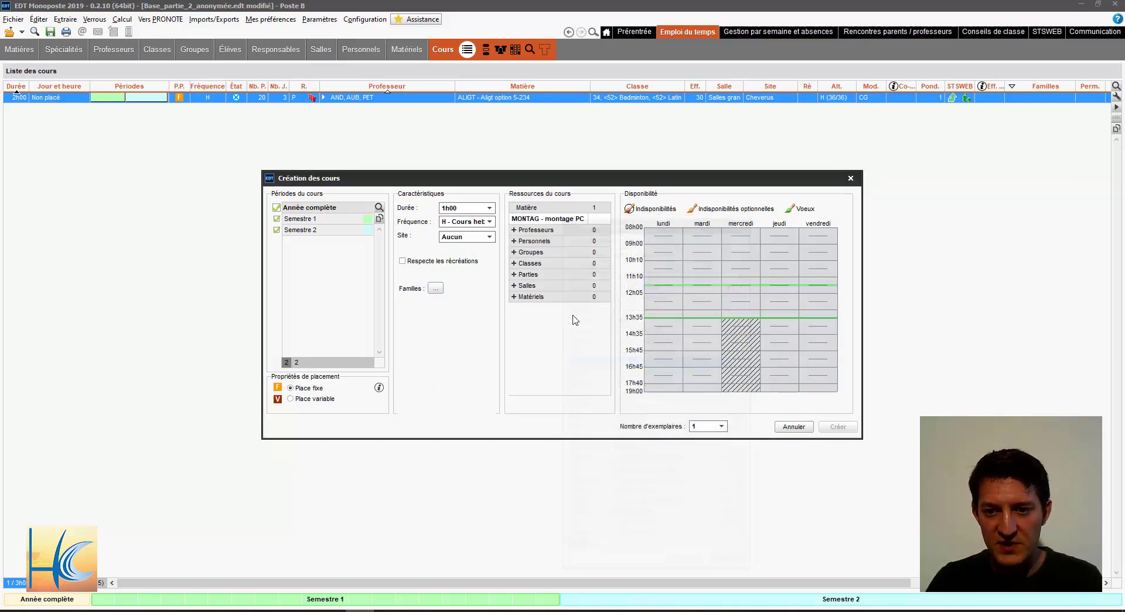
# Step: Add teachers BAL and EYD and class 32 to the new course's resources
pyautogui.doubleClick(535, 233)
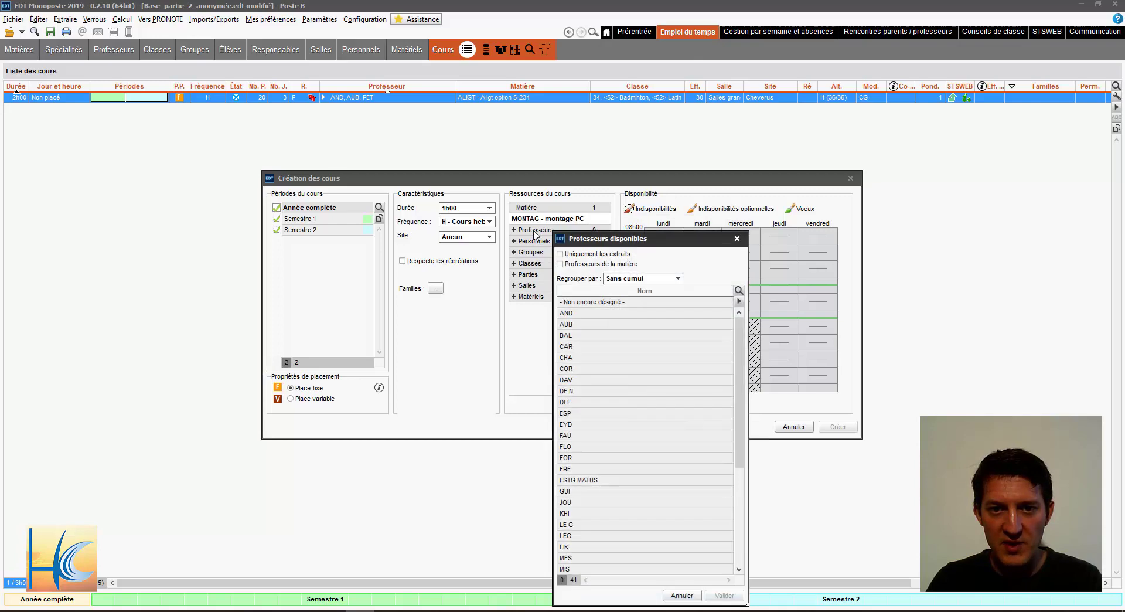
pyautogui.click(595, 335)
pyautogui.keyDown('ctrl'); pyautogui.click(636, 425); pyautogui.keyUp('ctrl')
pyautogui.click(723, 595)
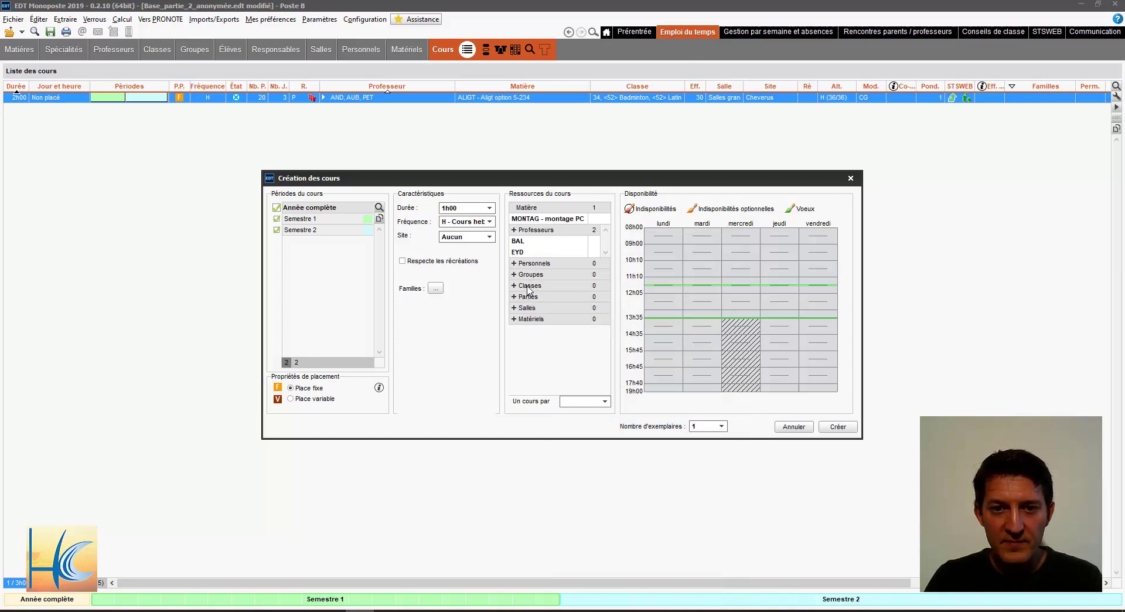
pyautogui.click(529, 287)
pyautogui.click(586, 358)
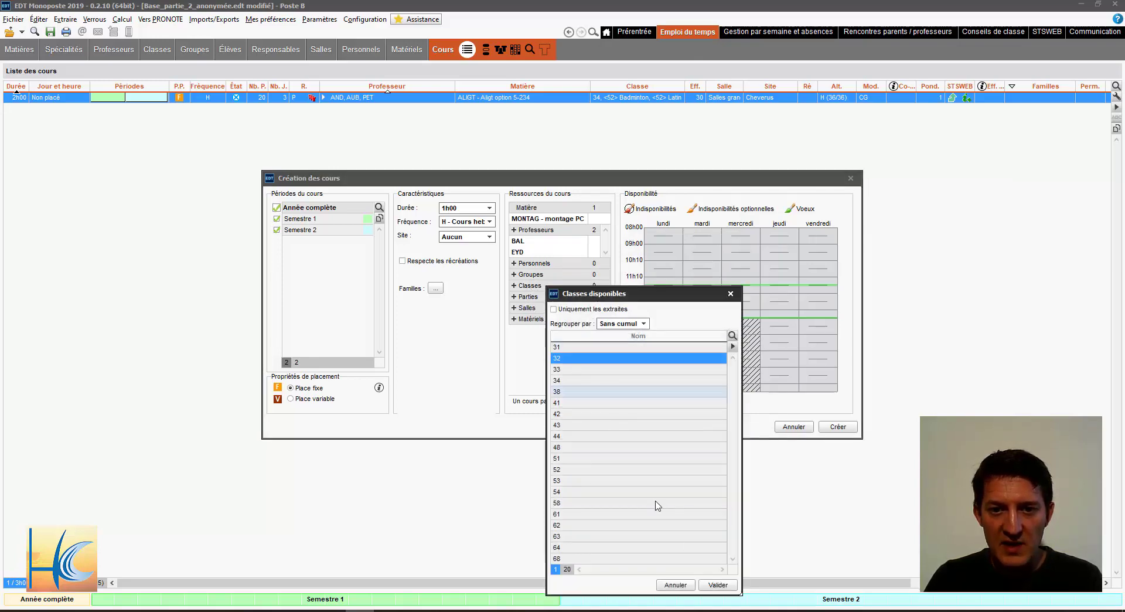
pyautogui.click(719, 586)
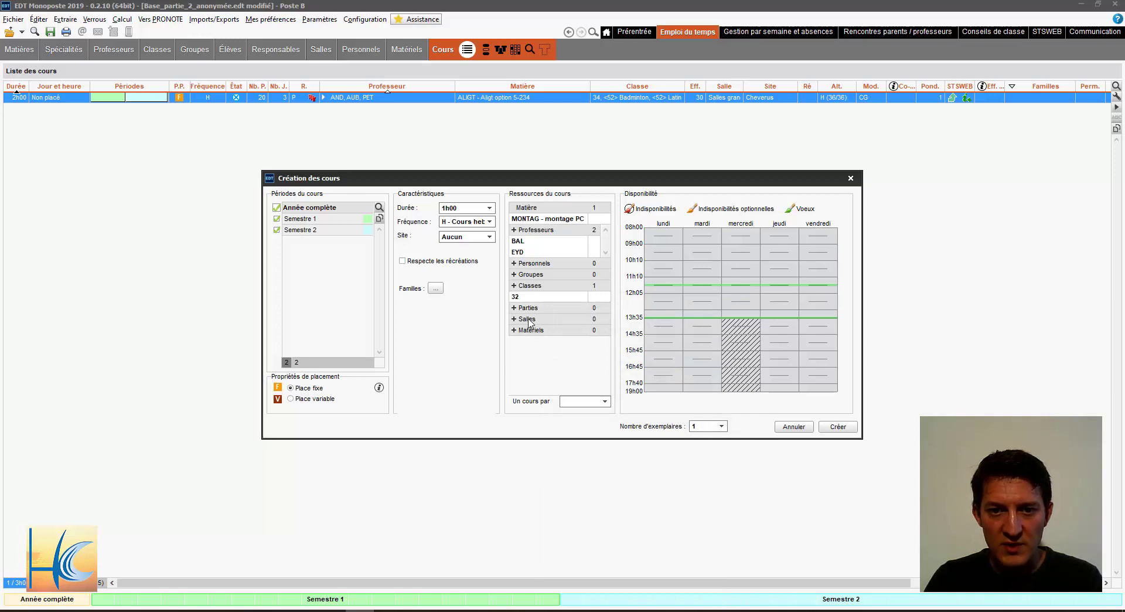
# Step: Set the new course's duration to 3h00 and create the course
pyautogui.click(467, 212)
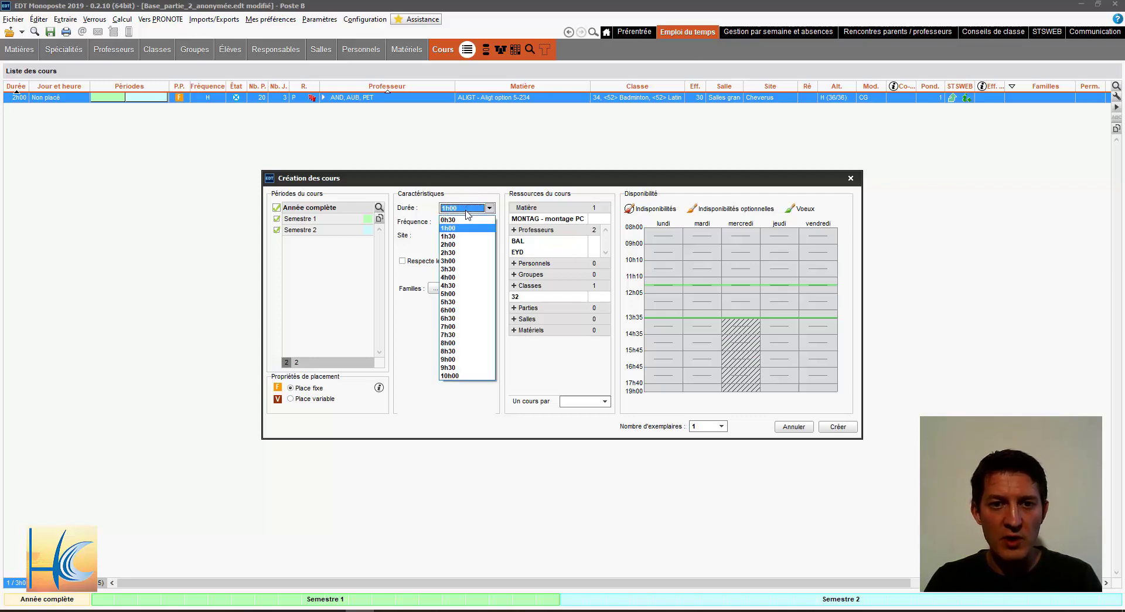
pyautogui.click(457, 262)
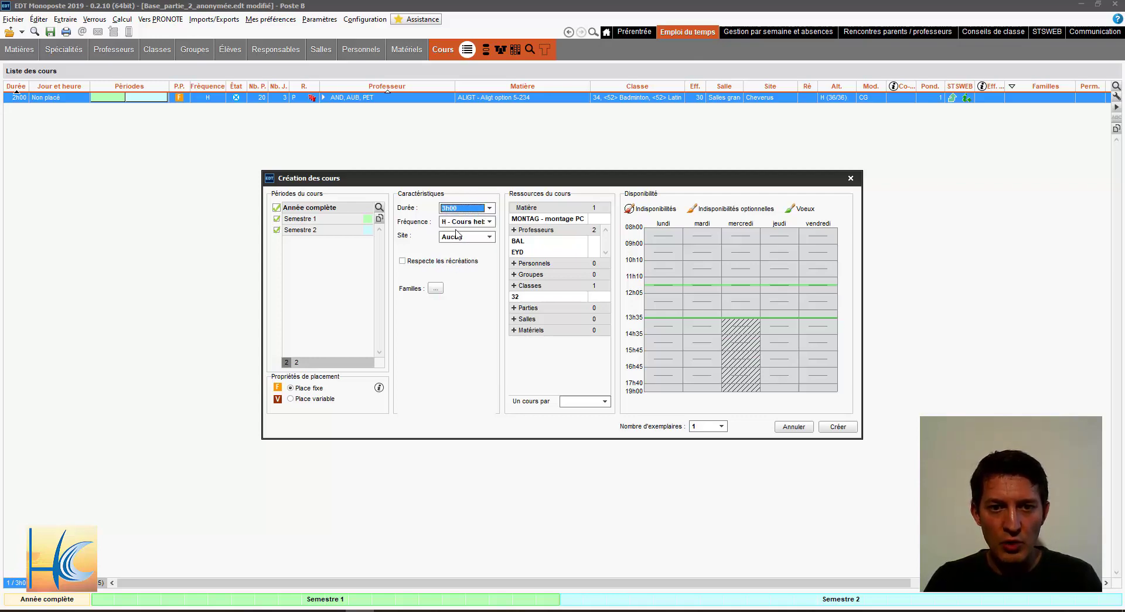
pyautogui.click(838, 426)
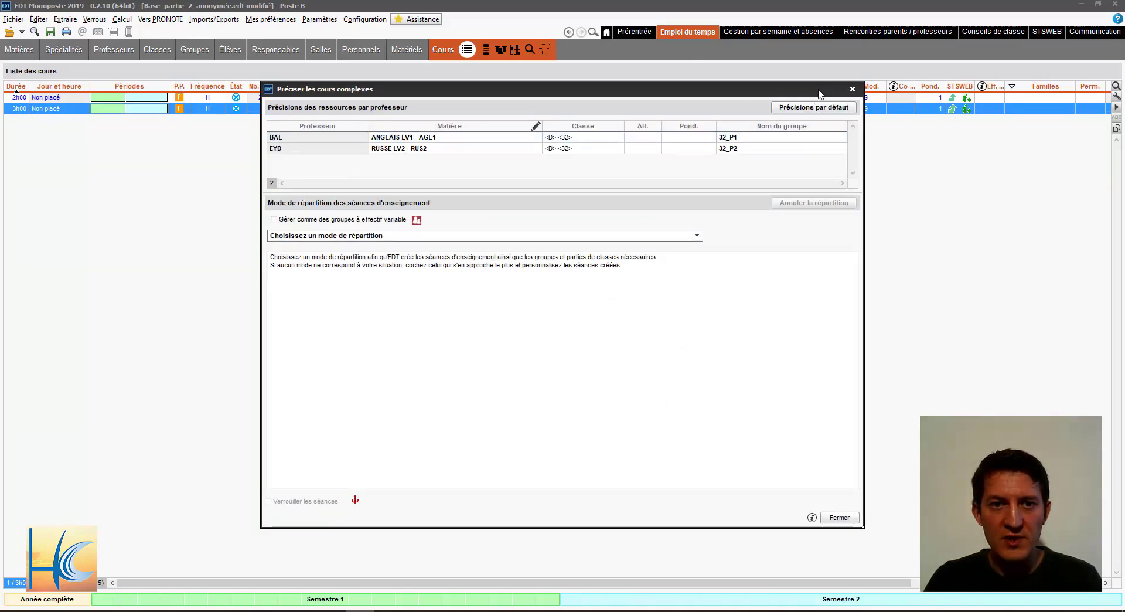
# Step: Set BAL's subject to SCIENCES VIE & TERRE (SVT) in the new course's complex course specification
pyautogui.doubleClick(398, 137)
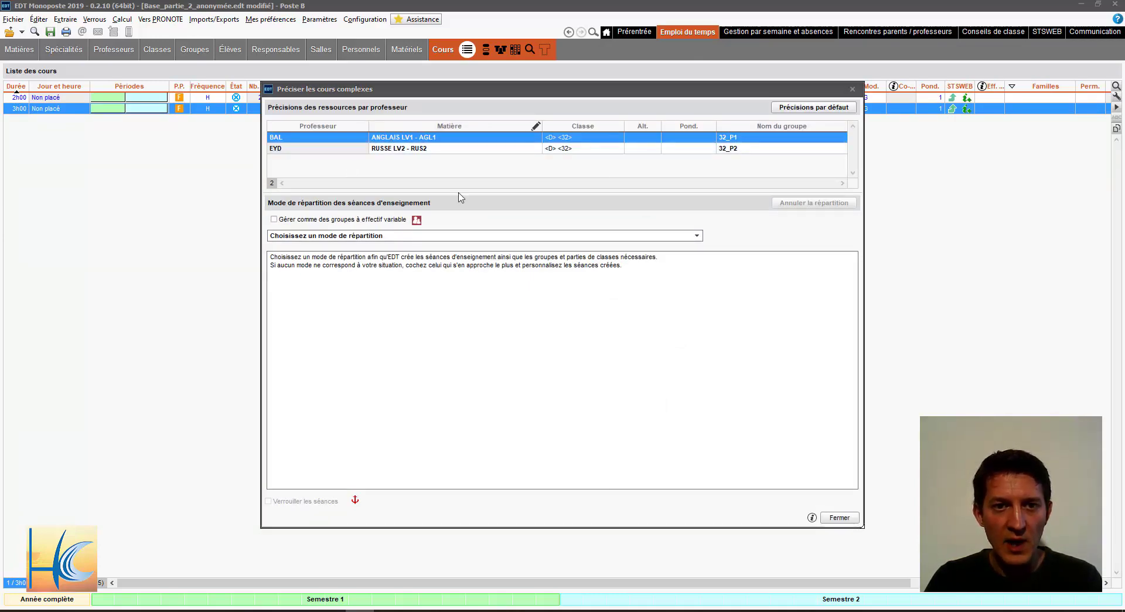
pyautogui.click(496, 271)
pyautogui.scroll(-15, 516, 363)
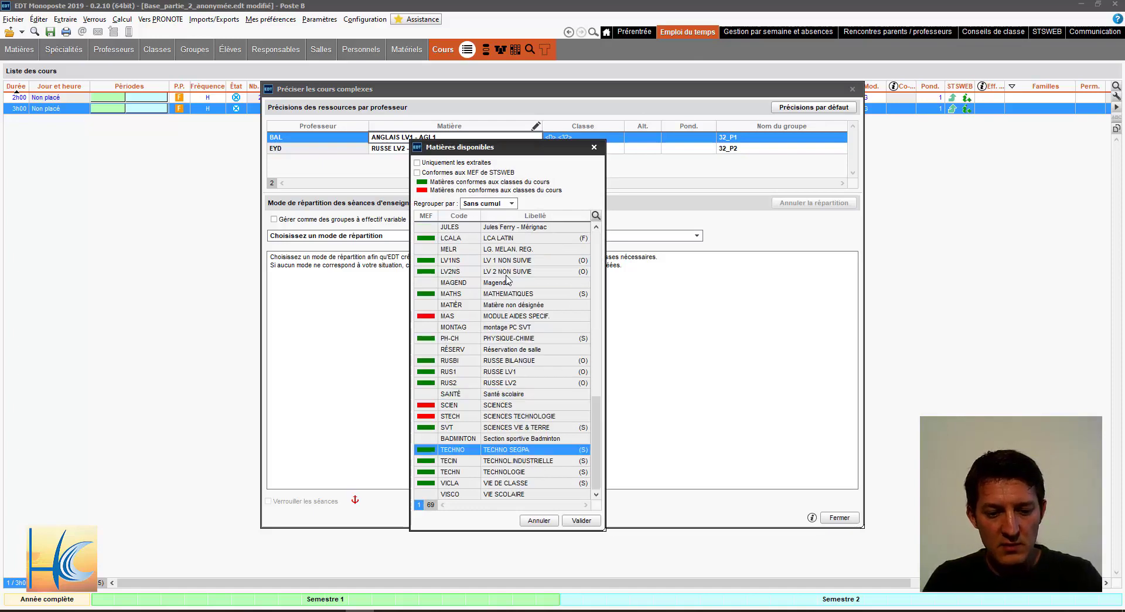
pyautogui.click(536, 450)
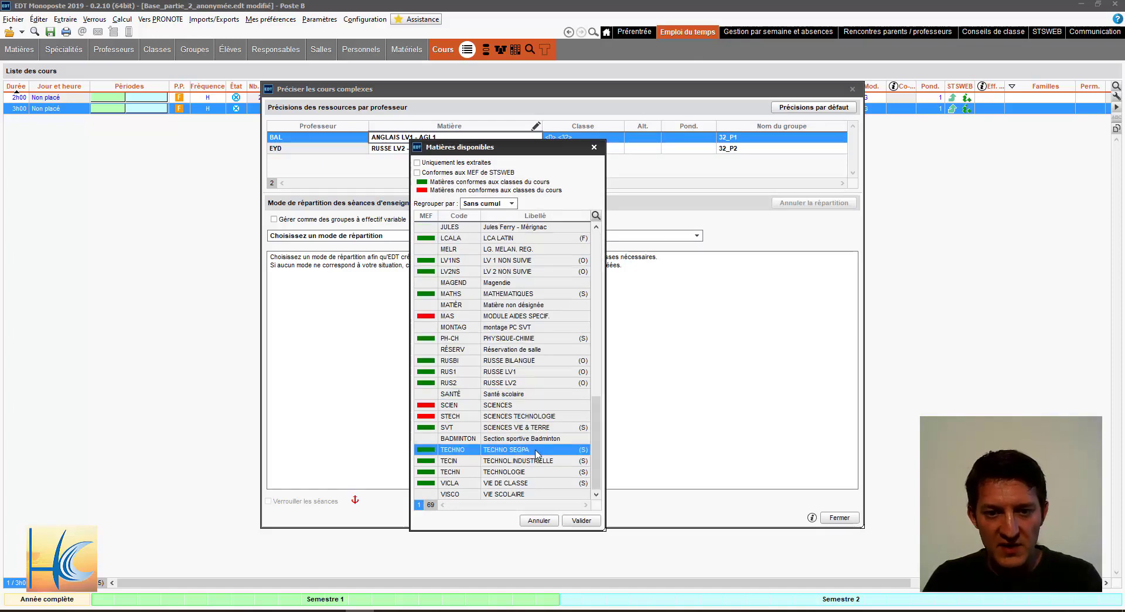
pyautogui.click(510, 427)
pyautogui.click(587, 523)
# Step: Set EYD's subject to PHYSIQUE-CHIMIE and apply the distribution mode Les professeurs changent de groupe à la moitié du cours (A)
pyautogui.doubleClick(404, 149)
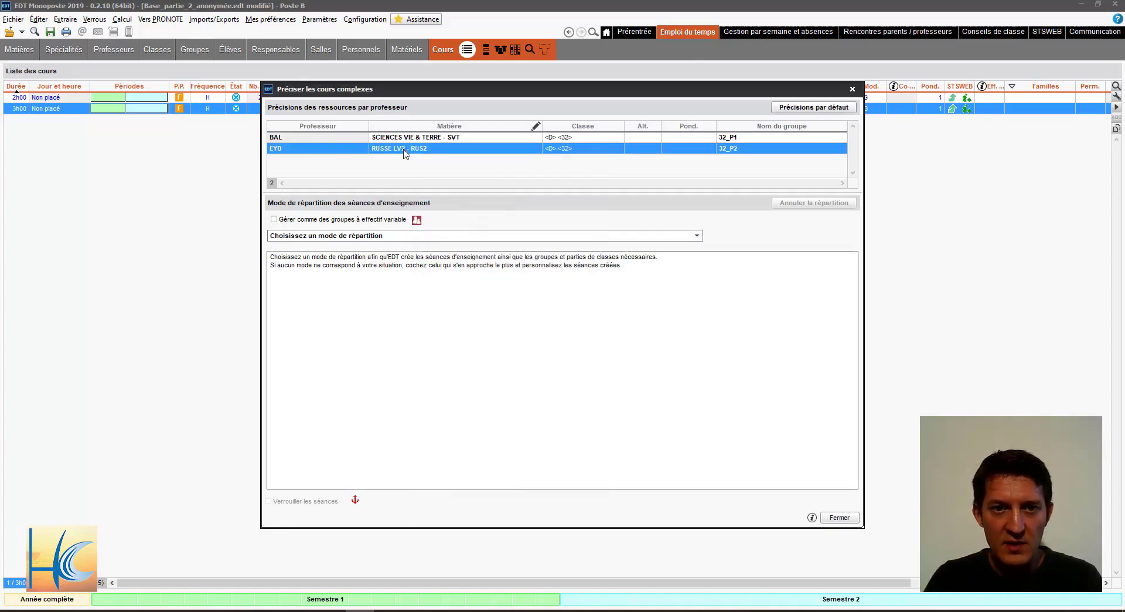
pyautogui.click(489, 371)
pyautogui.press('p')
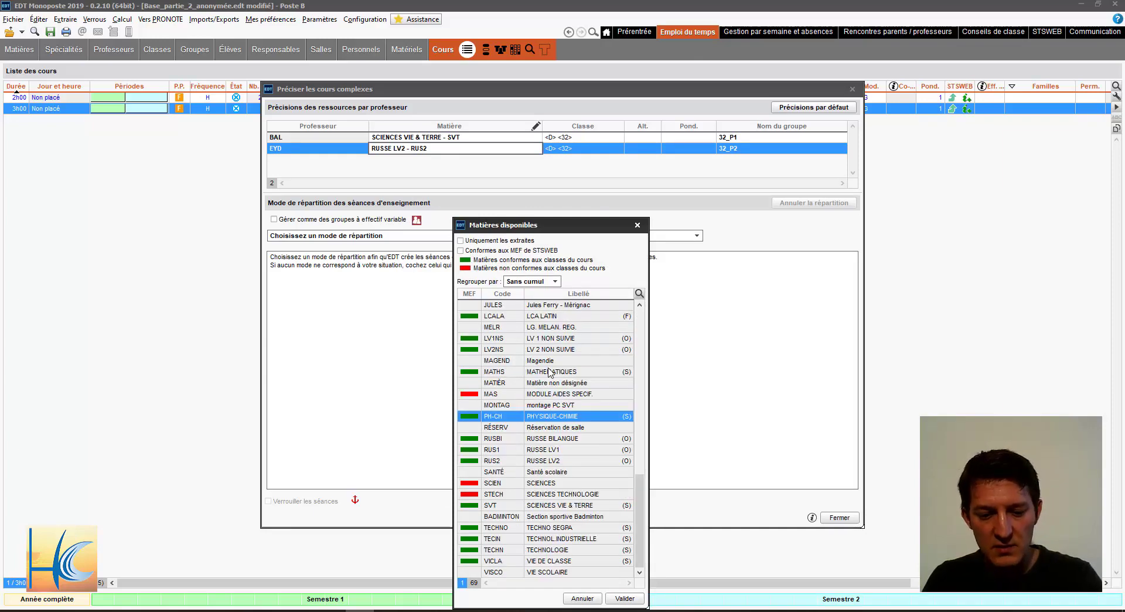
pyautogui.click(625, 598)
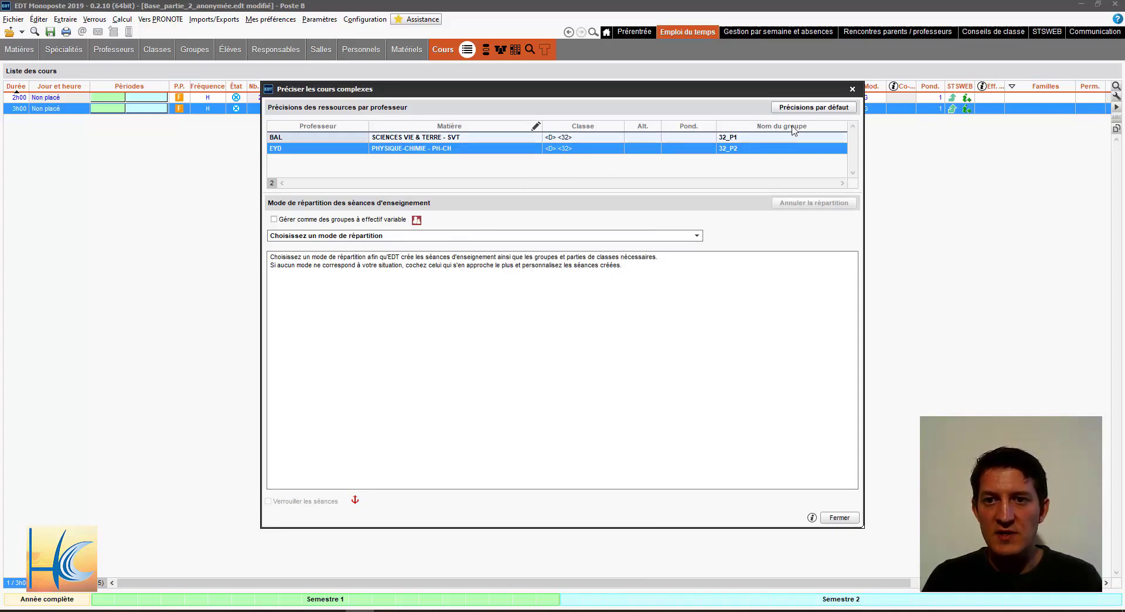
pyautogui.click(332, 237)
pyautogui.click(316, 275)
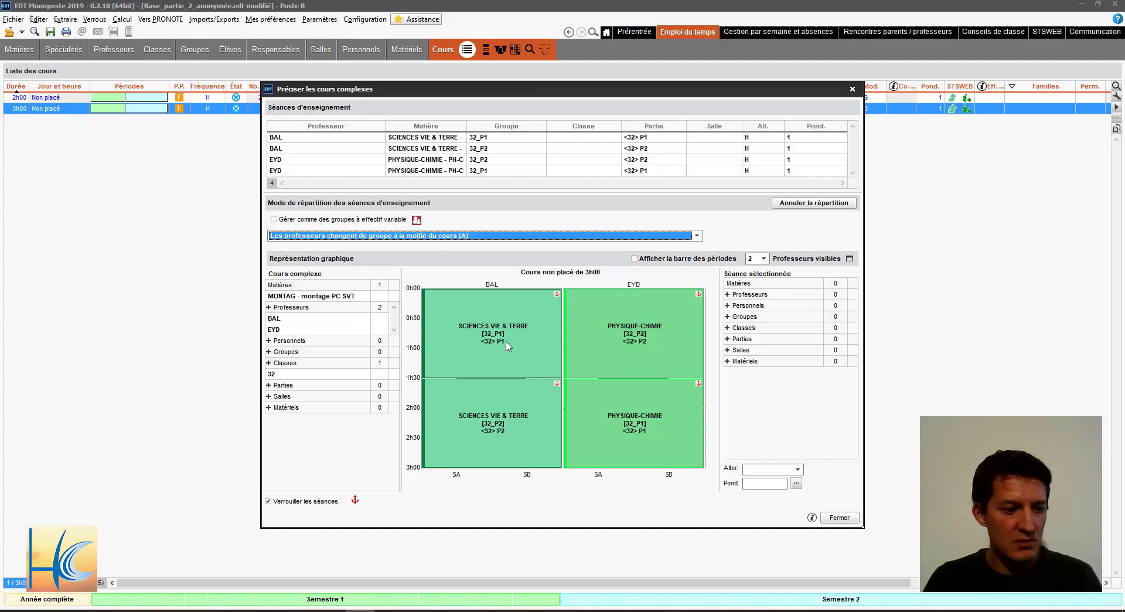
# Step: Empty BAL's first SCIENCES VIE & TERRE session of its group 32_P1 and class part
pyautogui.click(487, 355)
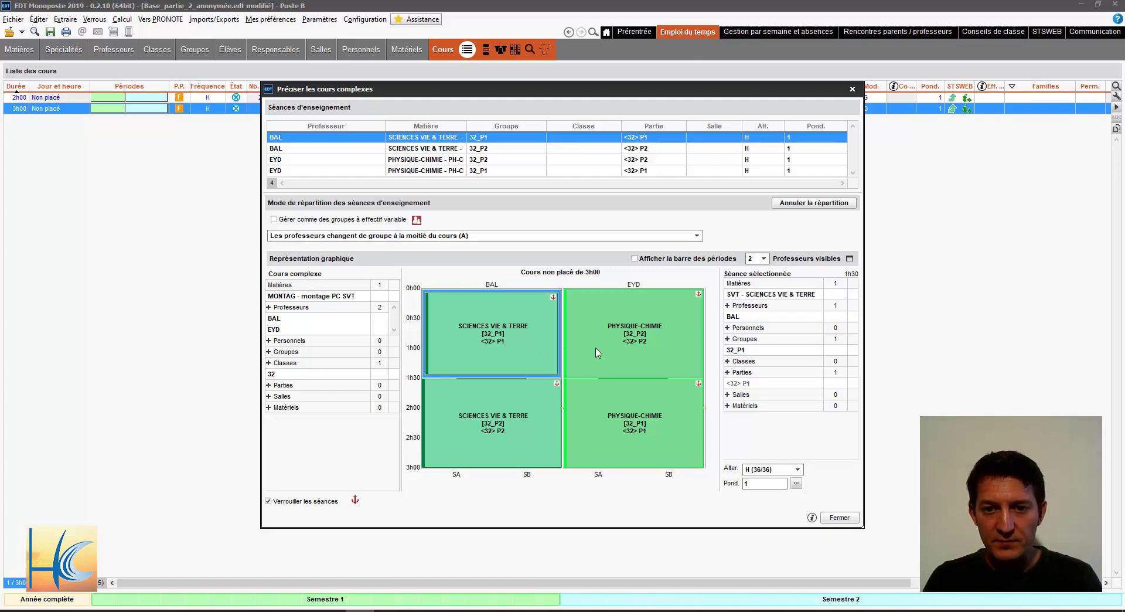
pyautogui.click(599, 353)
pyautogui.click(509, 349)
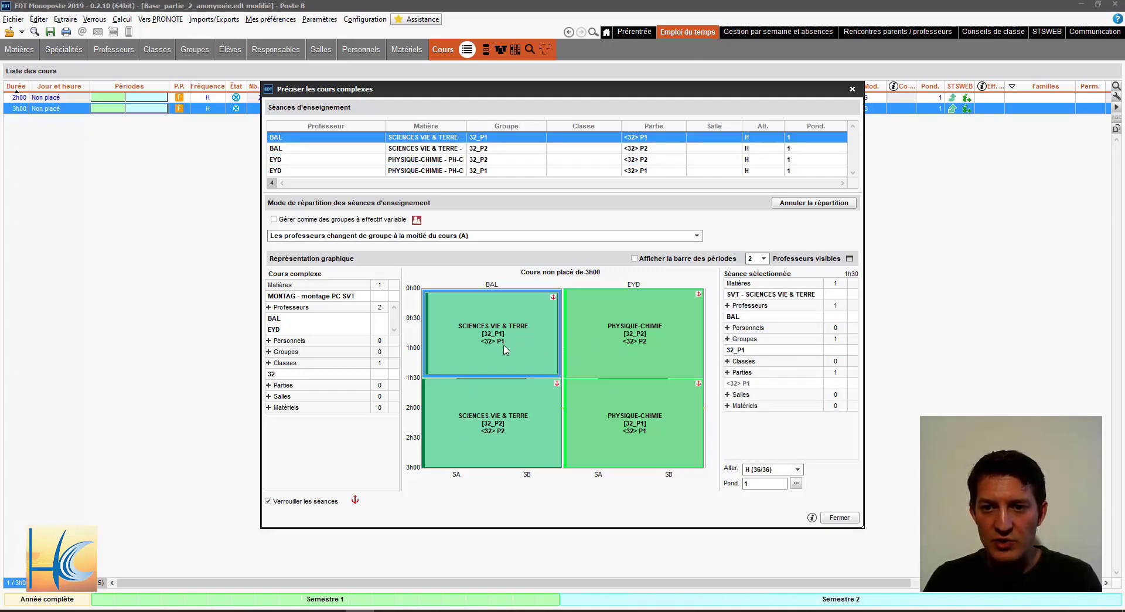
pyautogui.press('Delete')
pyautogui.click(624, 367)
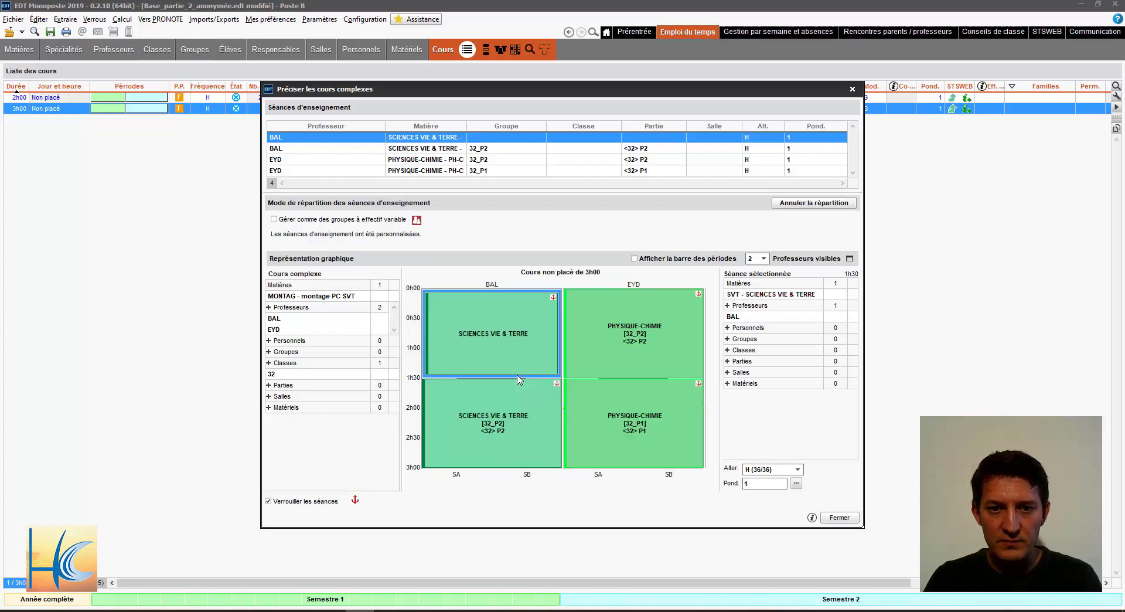
# Step: Empty EYD's first PHYSIQUE-CHIMIE session of its classes and parts (group 32_P2)
pyautogui.click(633, 390)
pyautogui.rightClick(639, 353)
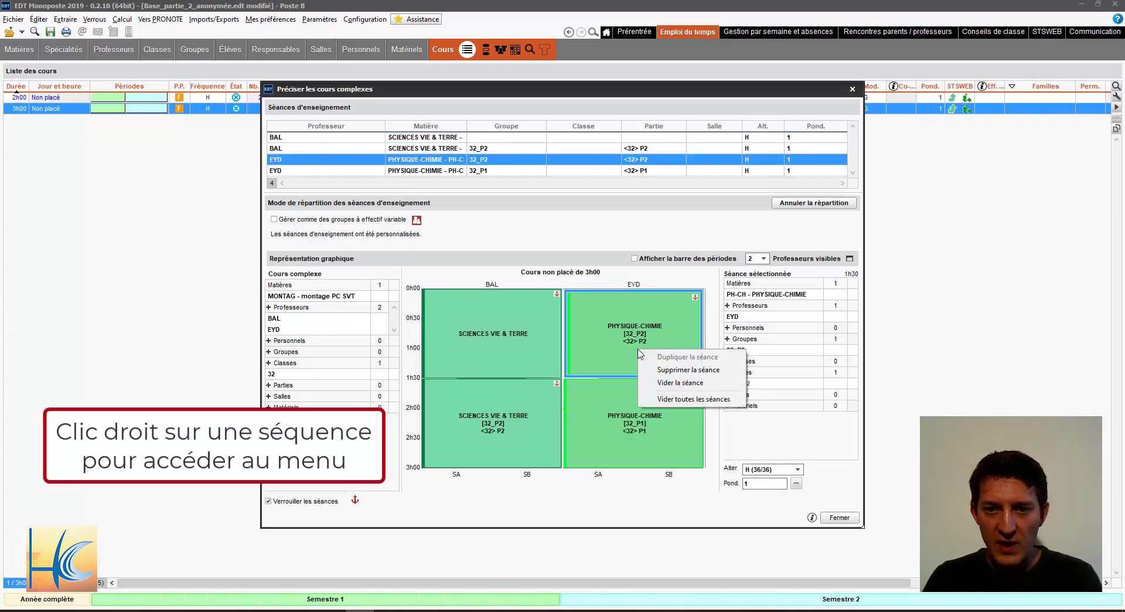
pyautogui.click(617, 420)
pyautogui.click(557, 405)
pyautogui.click(633, 365)
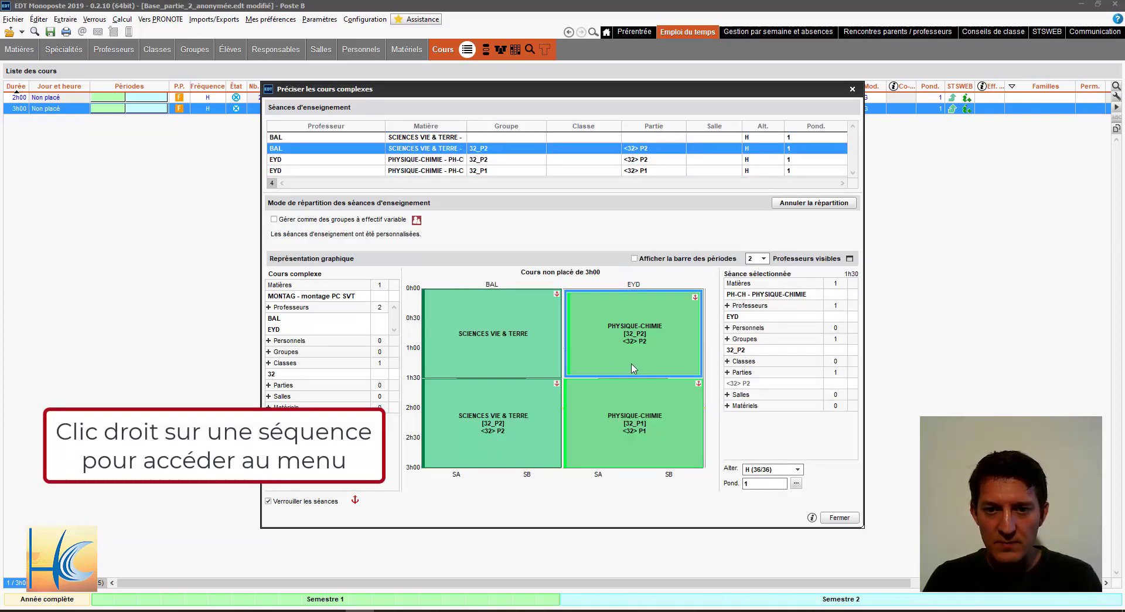
pyautogui.rightClick(633, 364)
pyautogui.click(658, 398)
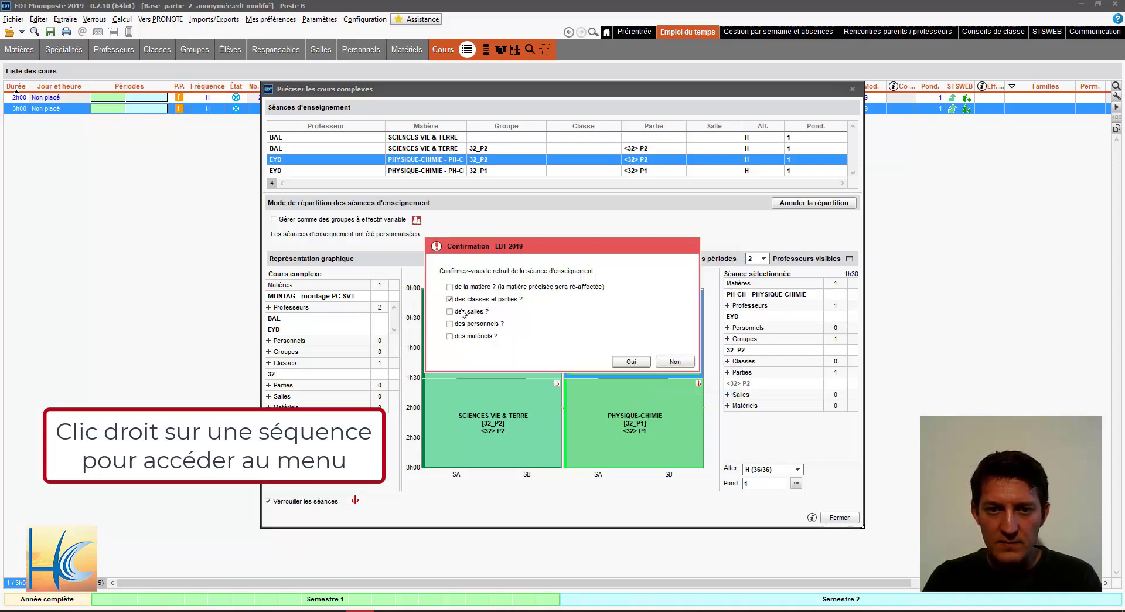
pyautogui.click(631, 362)
# Step: Empty EYD's second PHYSIQUE-CHIMIE session and BAL's second SCIENCES VIE & TERRE session of their classes and parts
pyautogui.click(635, 414)
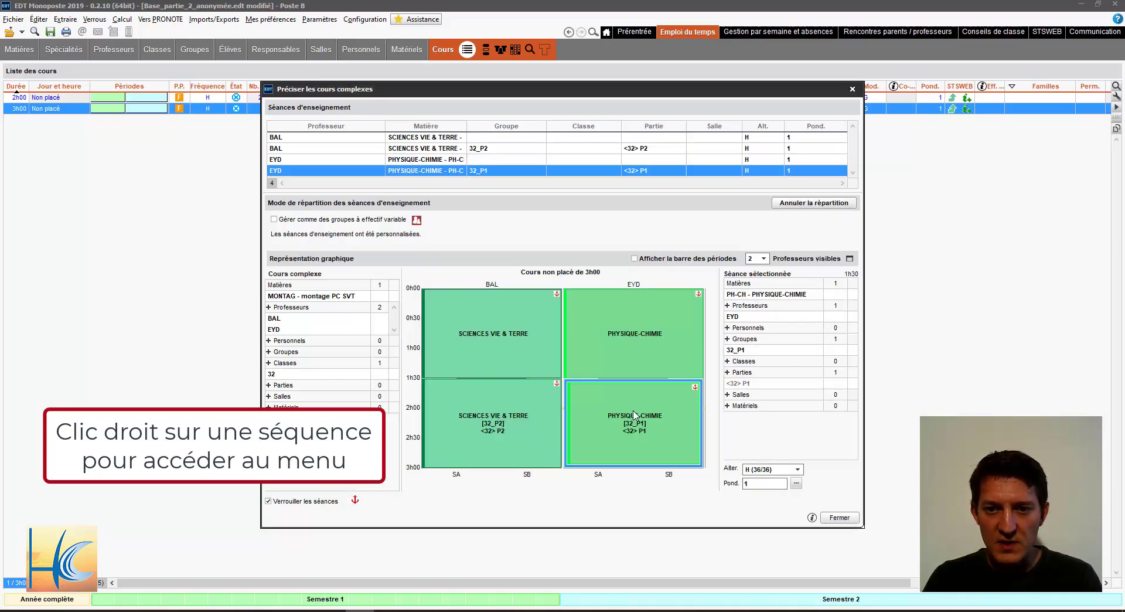
pyautogui.rightClick(634, 415)
pyautogui.click(658, 444)
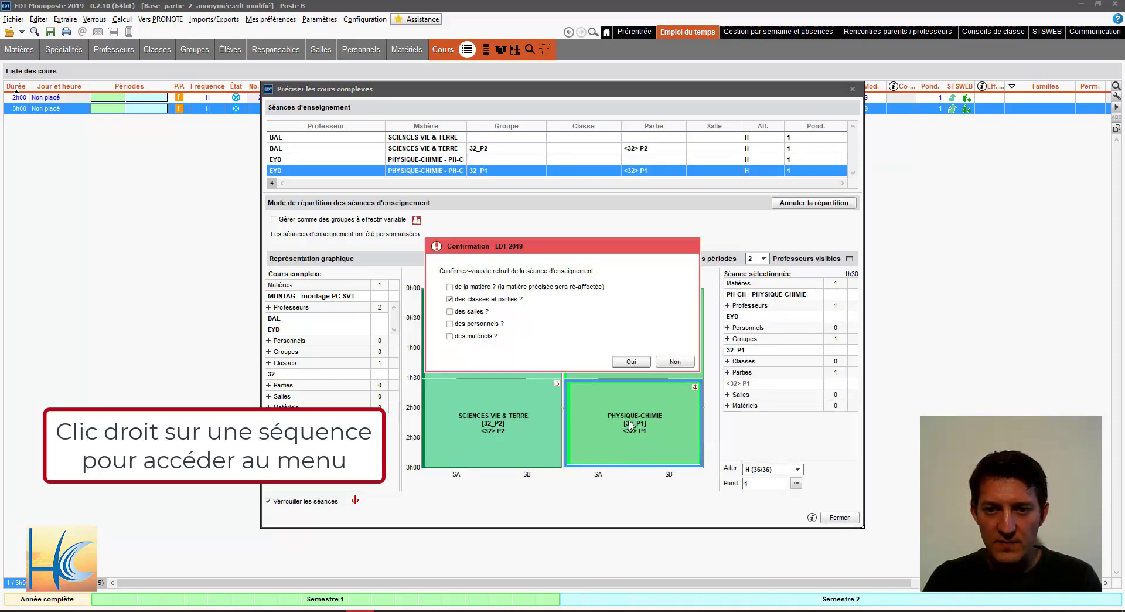
pyautogui.click(640, 364)
pyautogui.click(509, 423)
pyautogui.rightClick(509, 423)
pyautogui.click(543, 463)
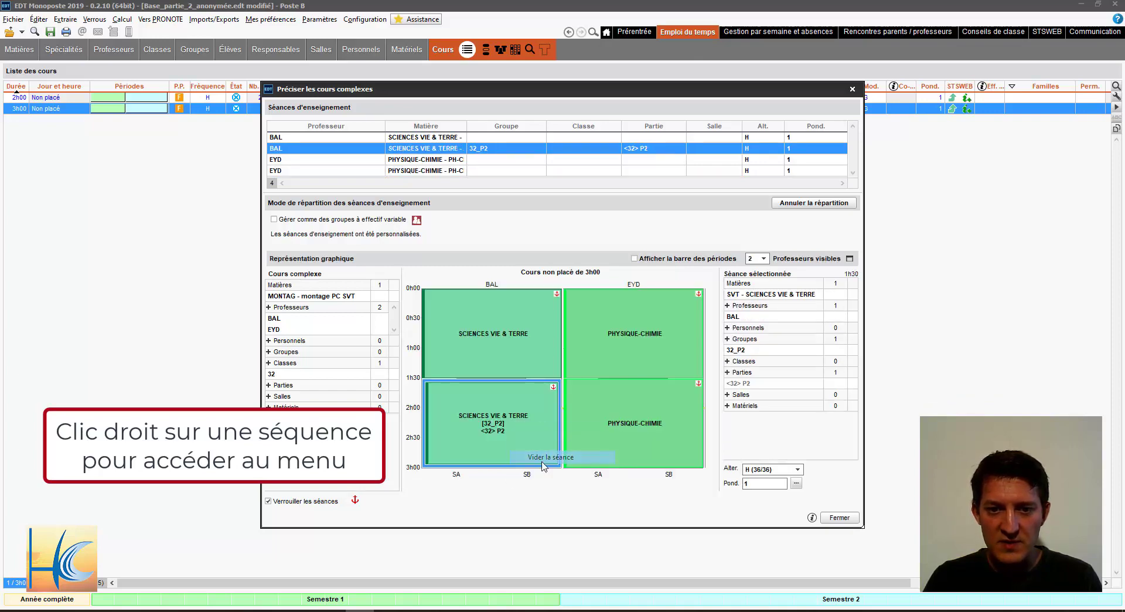
pyautogui.click(633, 363)
# Step: Shorten BAL's first SCIENCES VIE & TERRE session and EYD's first PHYSIQUE-CHIMIE session to one hour, ending at 1h00
pyautogui.click(509, 363)
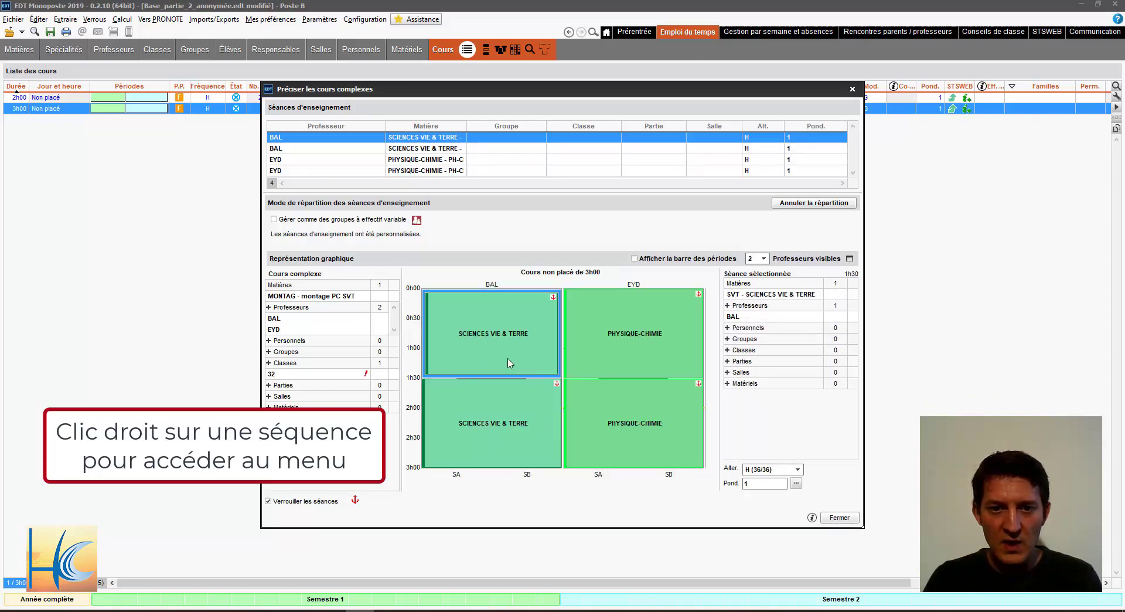
pyautogui.moveTo(498, 345); pyautogui.dragTo(502, 351)
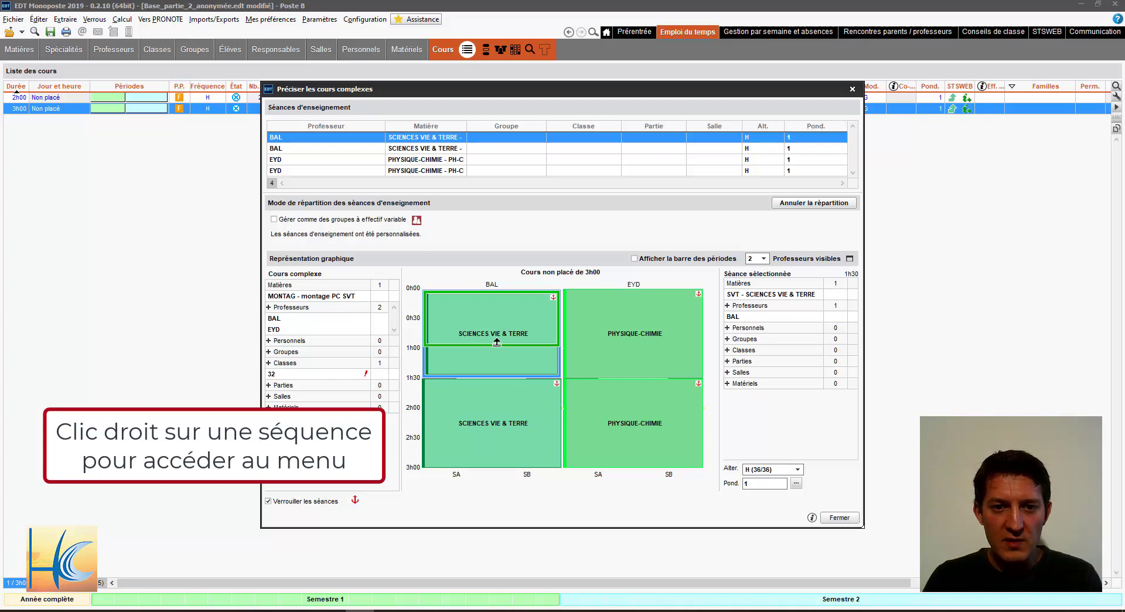
pyautogui.click(616, 347)
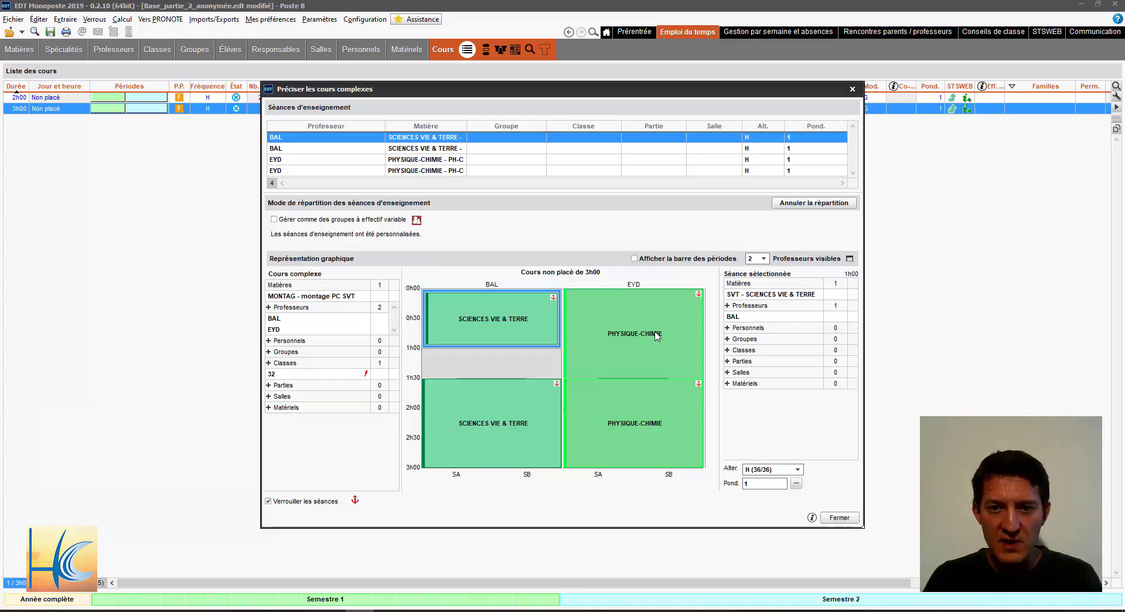
pyautogui.click(623, 359)
pyautogui.moveTo(623, 357); pyautogui.dragTo(627, 341)
pyautogui.click(640, 347)
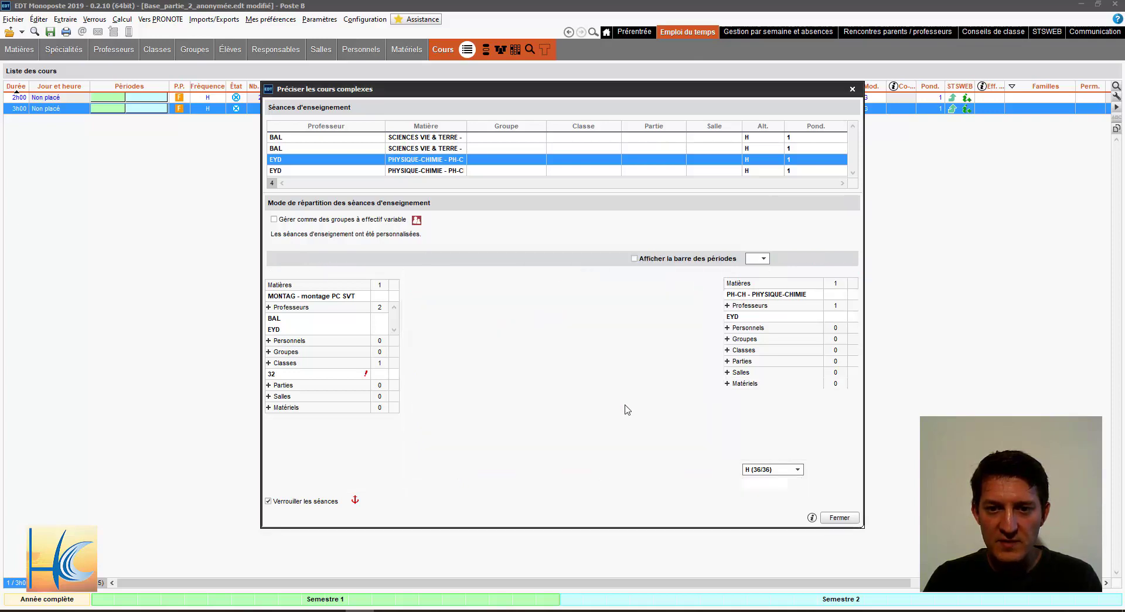
# Step: Shorten the second sessions of EYD and BAL to one hour, starting at 2h00
pyautogui.click(612, 409)
pyautogui.moveTo(615, 381); pyautogui.dragTo(612, 410)
pyautogui.click(631, 345)
pyautogui.click(506, 417)
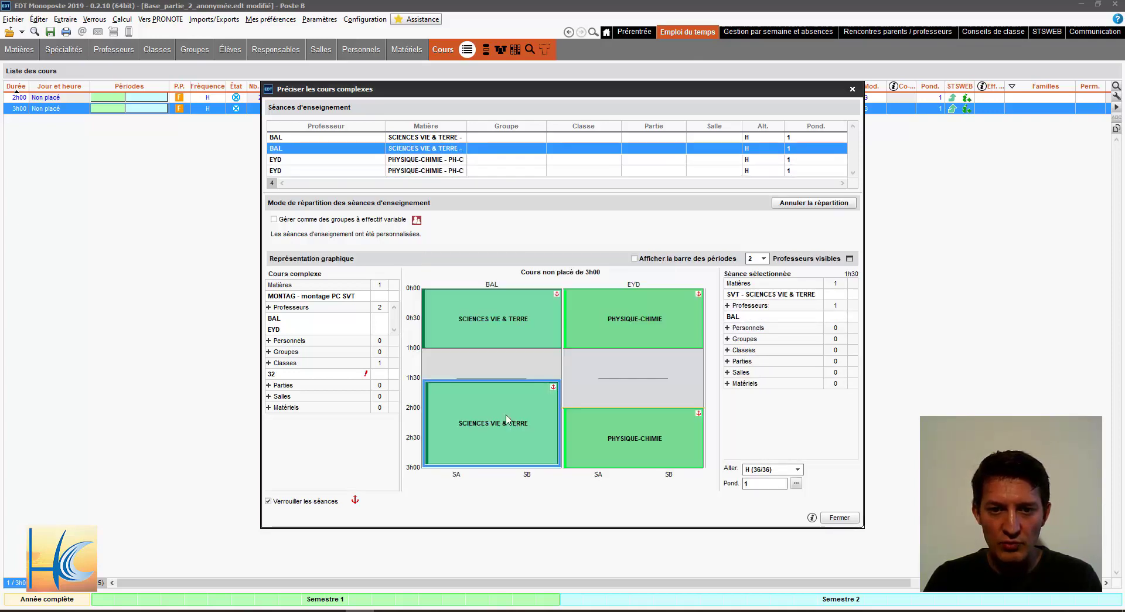
pyautogui.moveTo(504, 382); pyautogui.dragTo(501, 427)
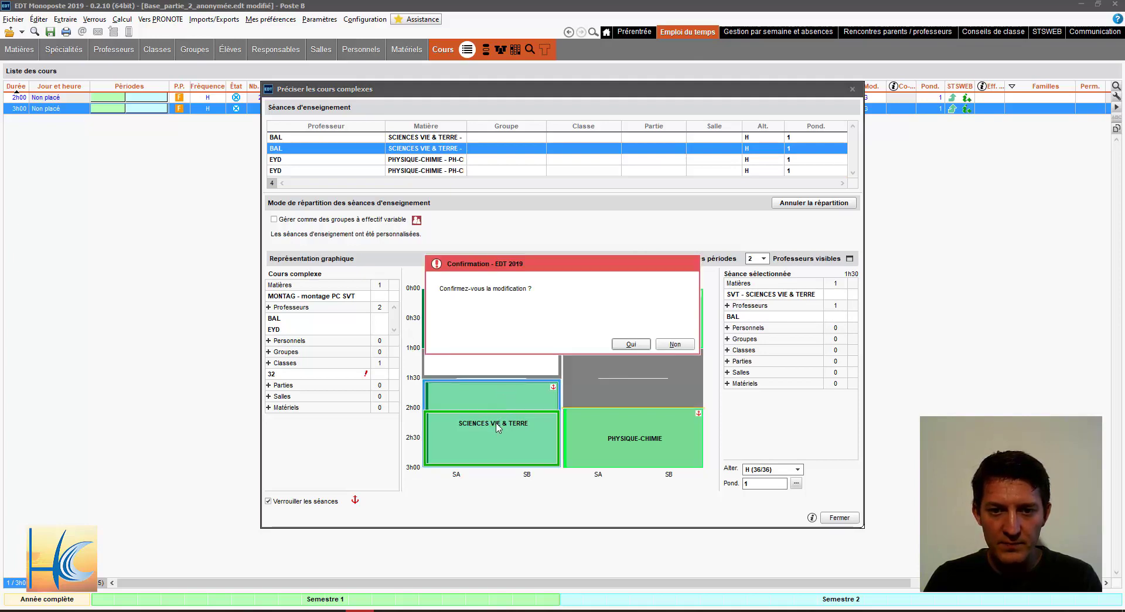
pyautogui.click(631, 345)
# Step: Duplicate the first one-hour sessions of BAL and EYD into the free 1h00 to 2h00 slots
pyautogui.rightClick(518, 327)
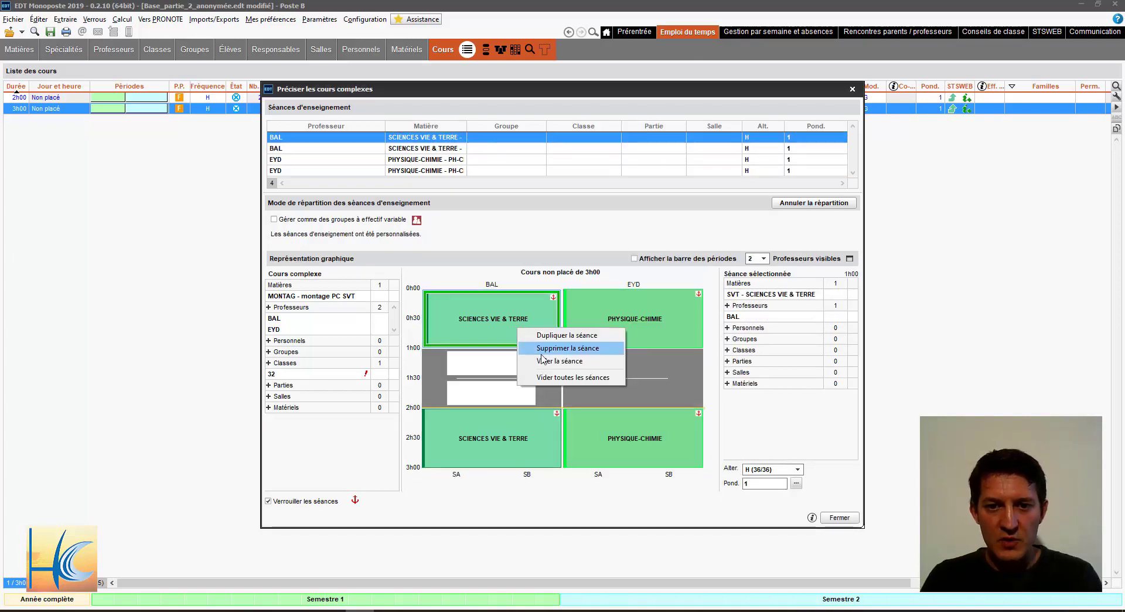
pyautogui.click(541, 330)
pyautogui.click(631, 344)
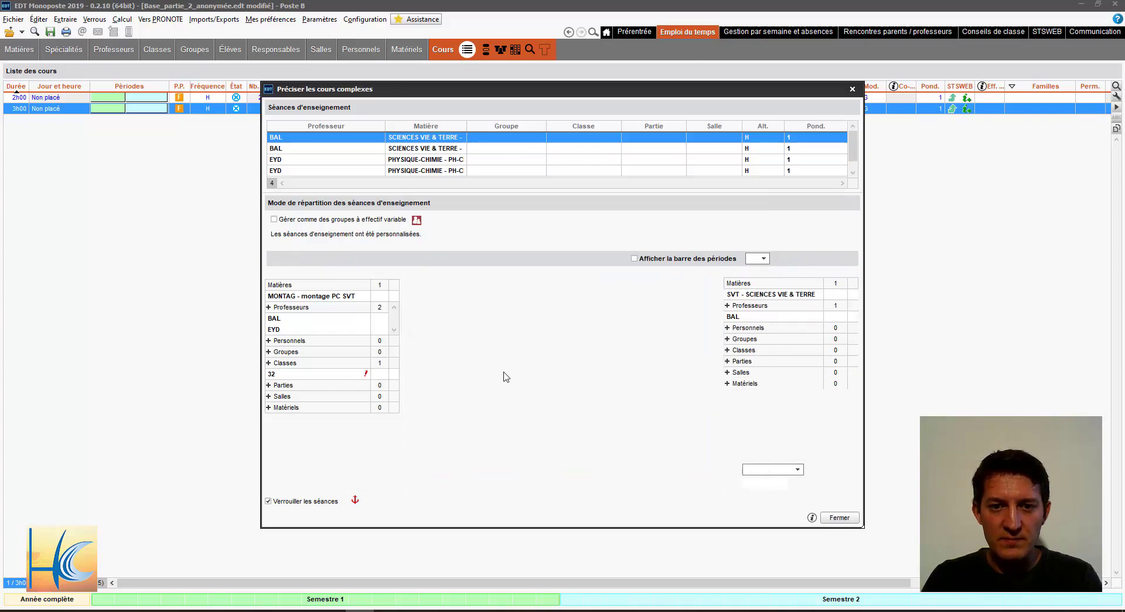
pyautogui.rightClick(611, 339)
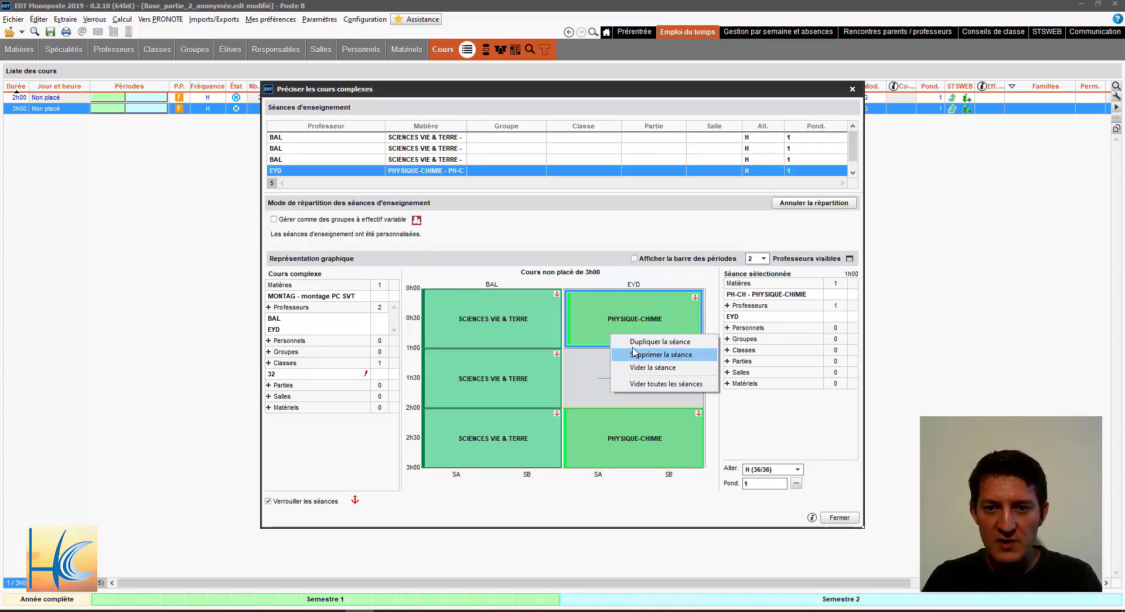
pyautogui.click(632, 343)
pyautogui.click(631, 344)
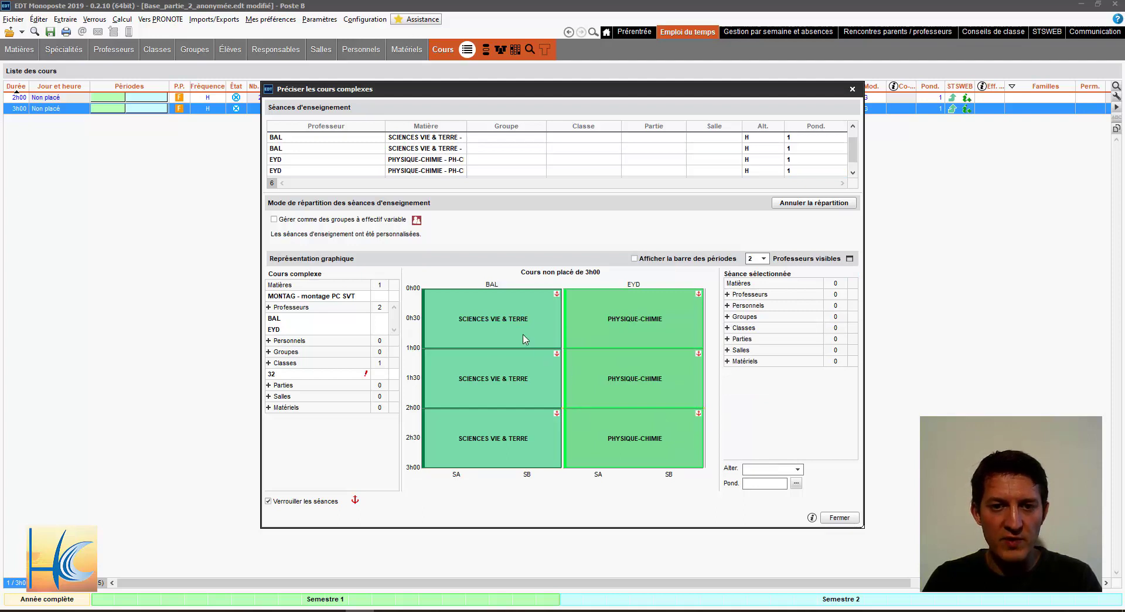
# Step: Delete EYD's PHYSIQUE-CHIMIE session in the first hour and BAL's SCIENCES VIE & TERRE session in the third hour
pyautogui.rightClick(627, 321)
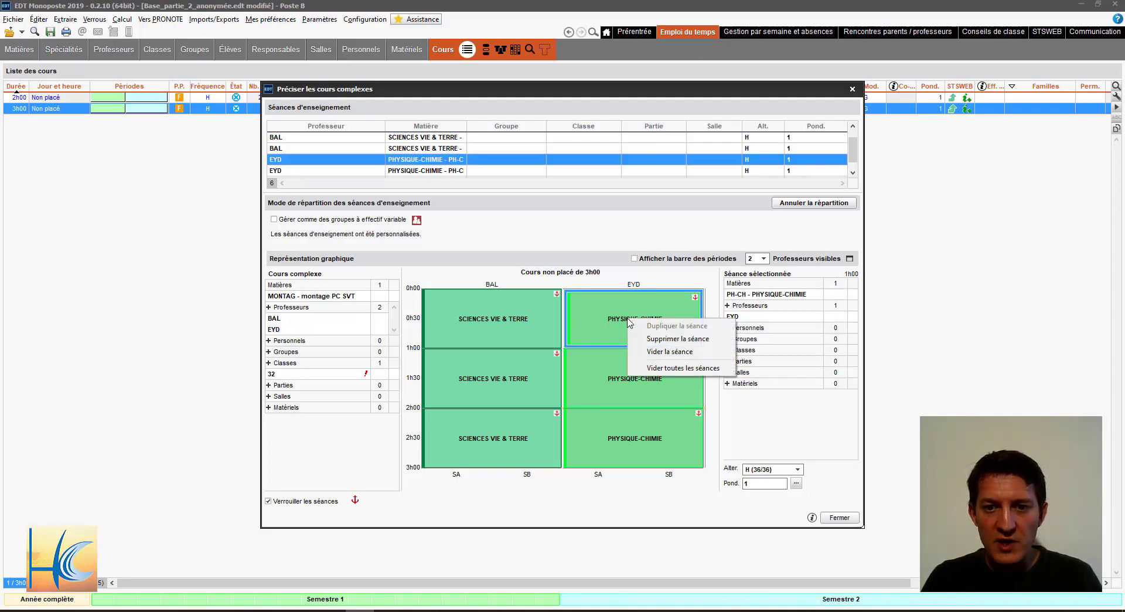
pyautogui.click(659, 340)
pyautogui.click(613, 344)
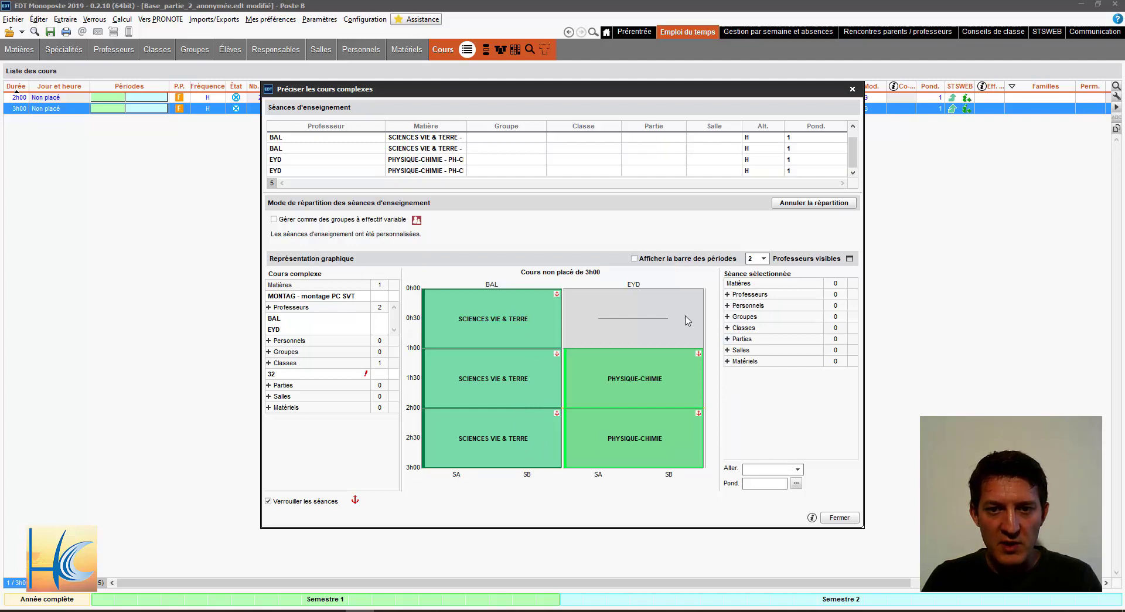
pyautogui.click(511, 453)
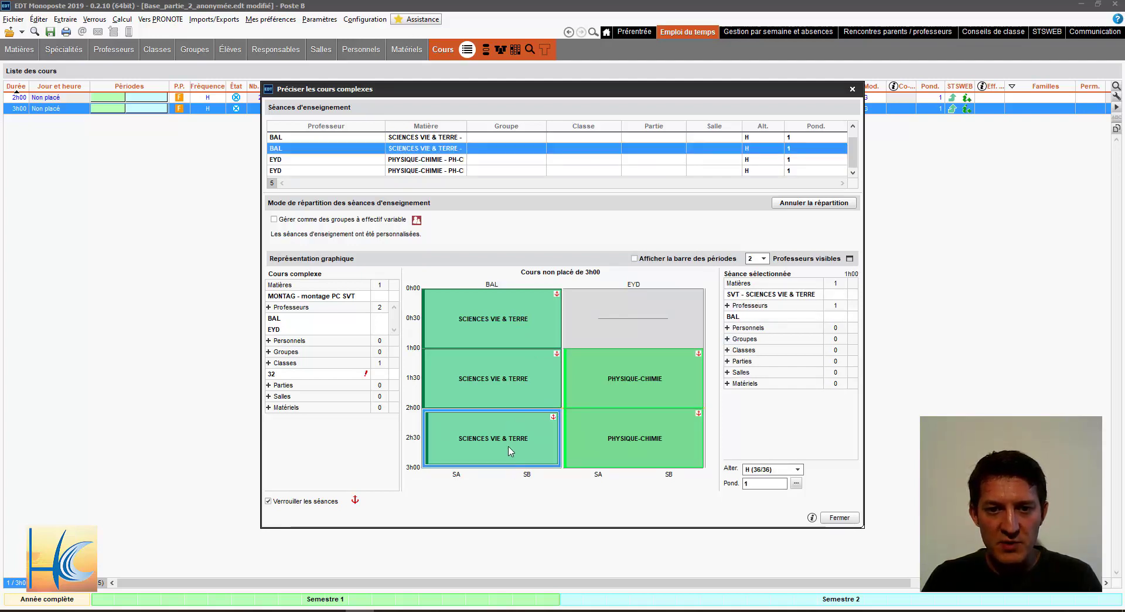
pyautogui.rightClick(510, 451)
pyautogui.click(533, 475)
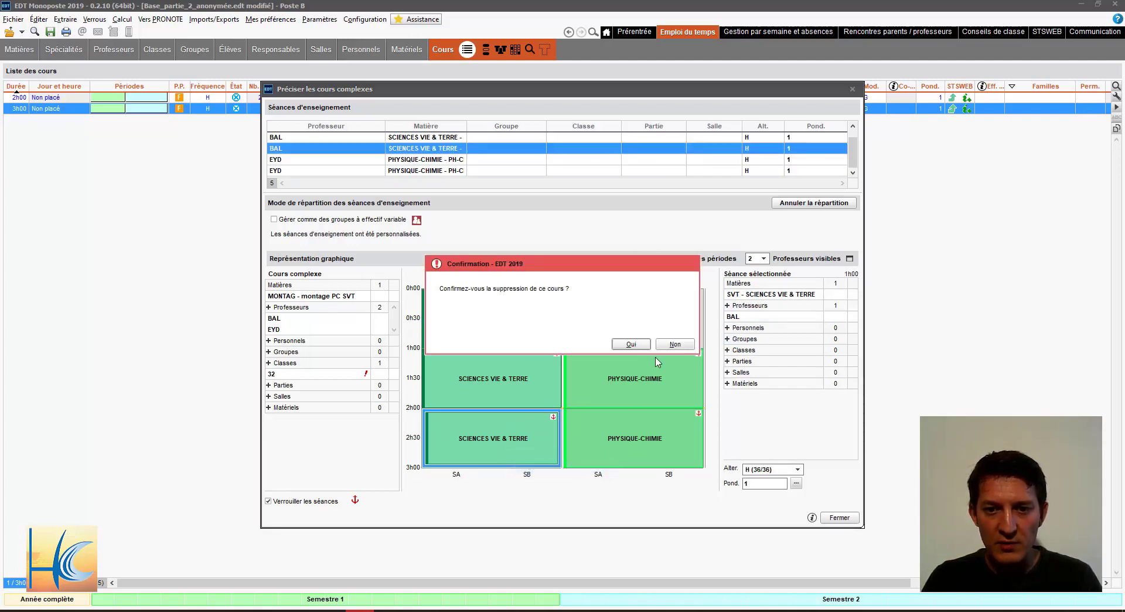
pyautogui.click(631, 344)
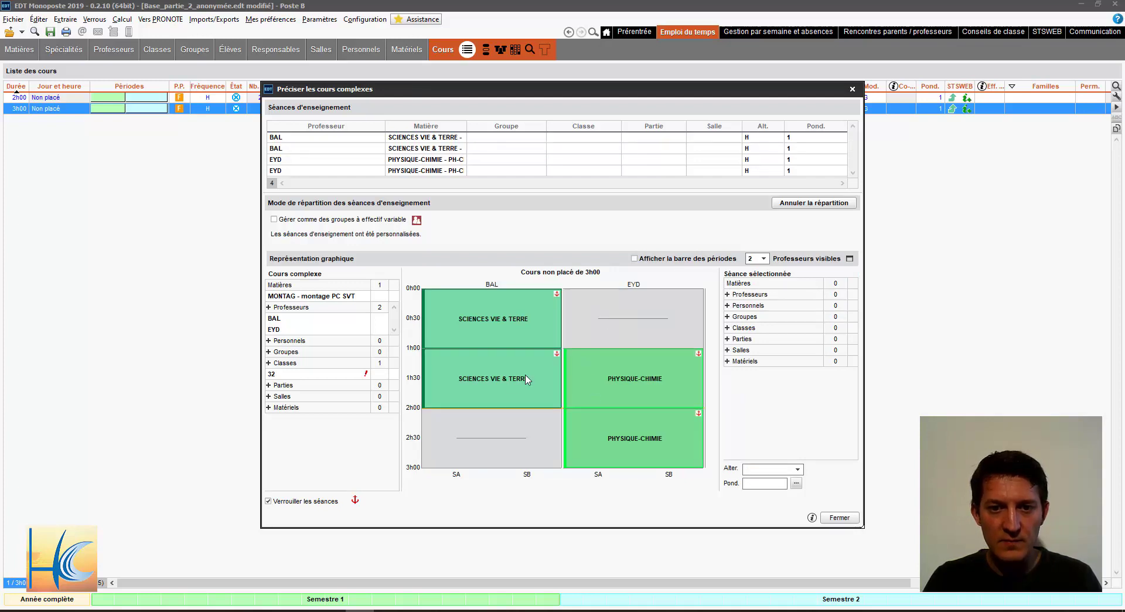
# Step: Make the 1h00 to 2h00 sessions fortnightly, with BAL's in week SA (Q1) and EYD's in week SB (Q2)
pyautogui.moveTo(526, 379); pyautogui.dragTo(483, 380)
pyautogui.click(627, 346)
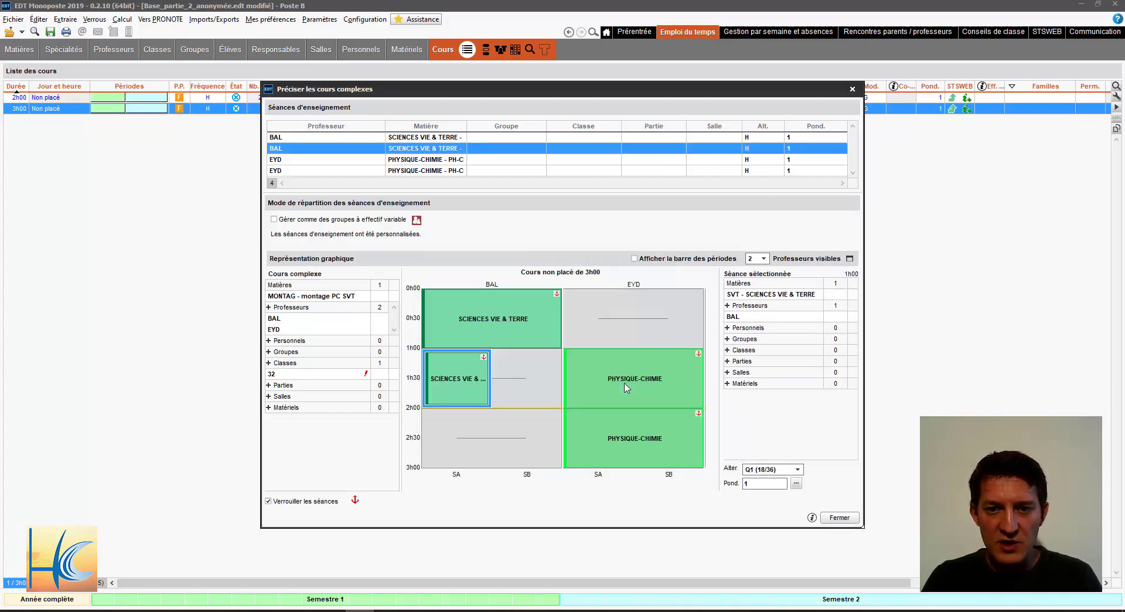
pyautogui.click(626, 397)
pyautogui.moveTo(625, 397); pyautogui.dragTo(656, 369)
pyautogui.click(629, 344)
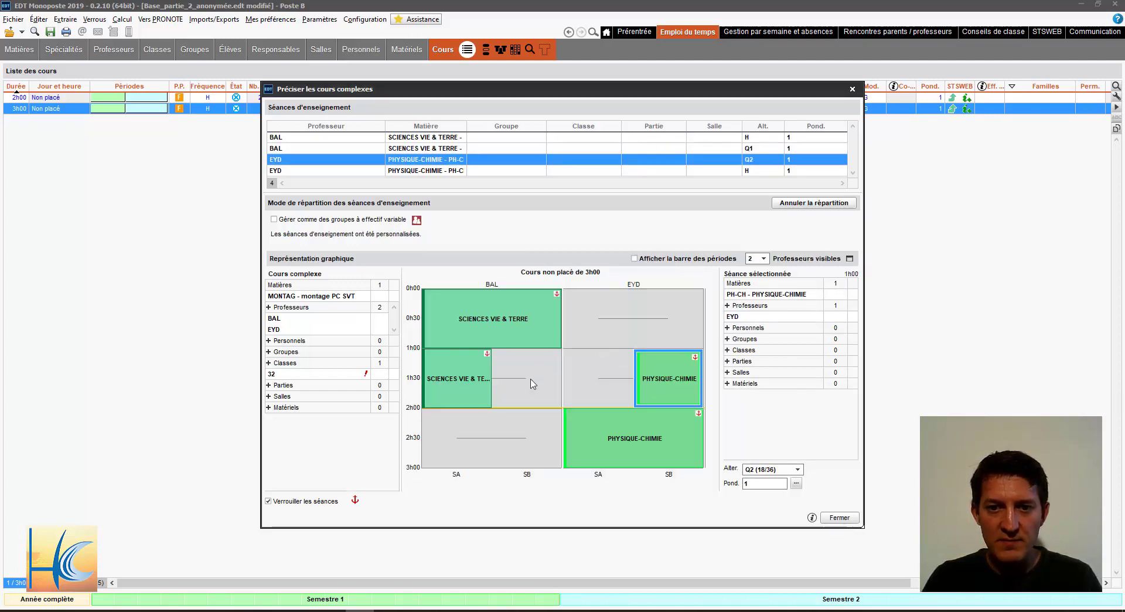
# Step: Assign class 32 to all four teaching sessions of BAL and EYD
pyautogui.click(507, 340)
pyautogui.click(474, 354)
pyautogui.click(480, 324)
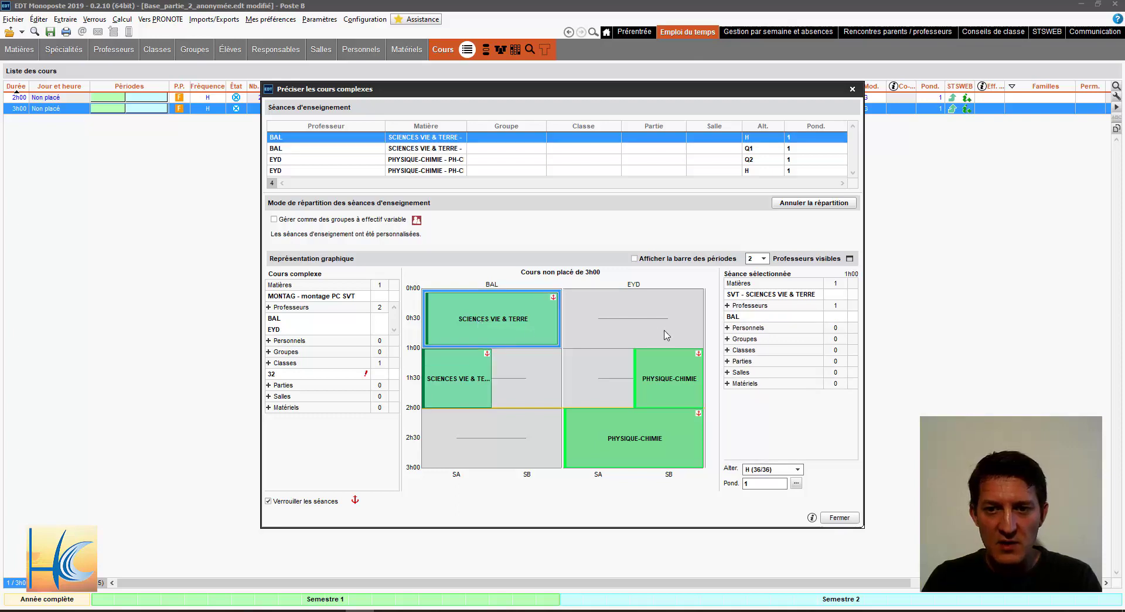
pyautogui.moveTo(316, 375); pyautogui.dragTo(483, 328)
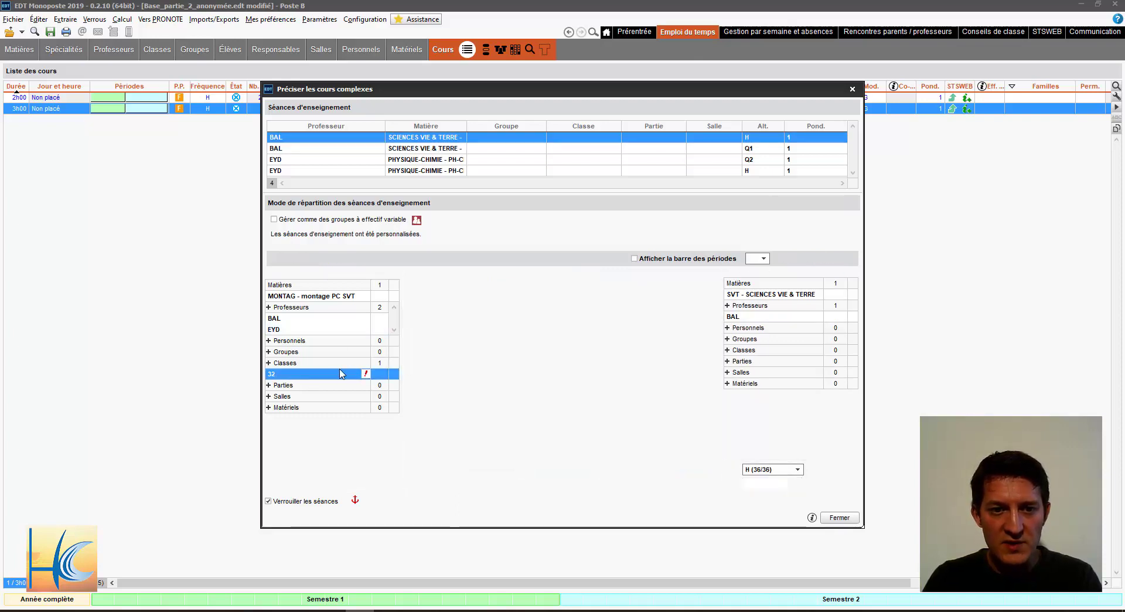
pyautogui.moveTo(319, 378); pyautogui.dragTo(633, 377)
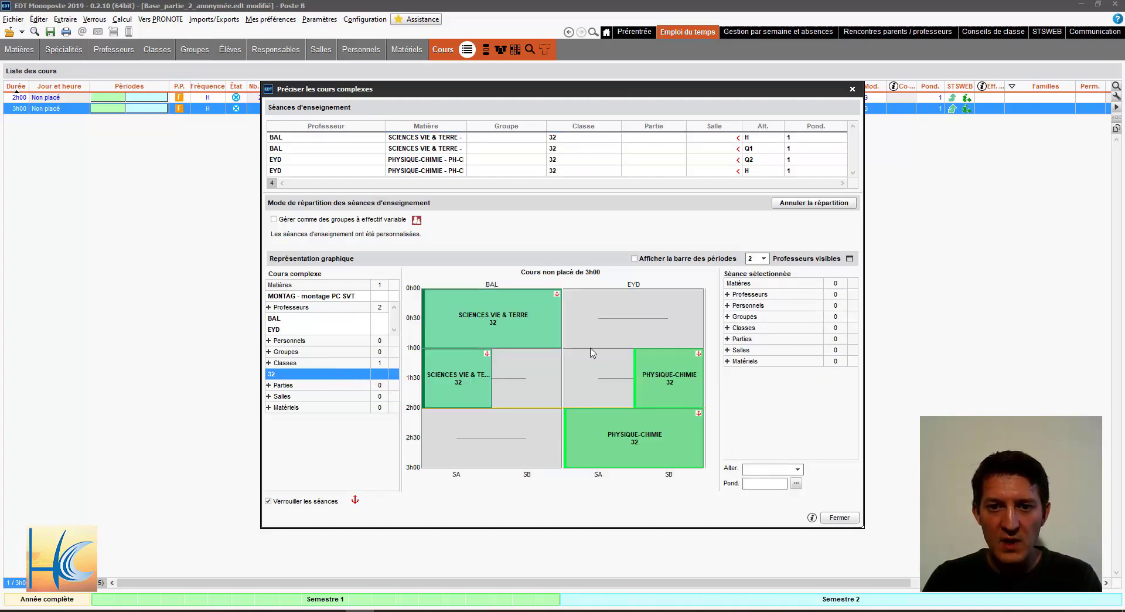
# Step: Add teacher CAR as co-teacher to BAL's first-hour SCIENCES VIE & TERRE session
pyautogui.click(520, 324)
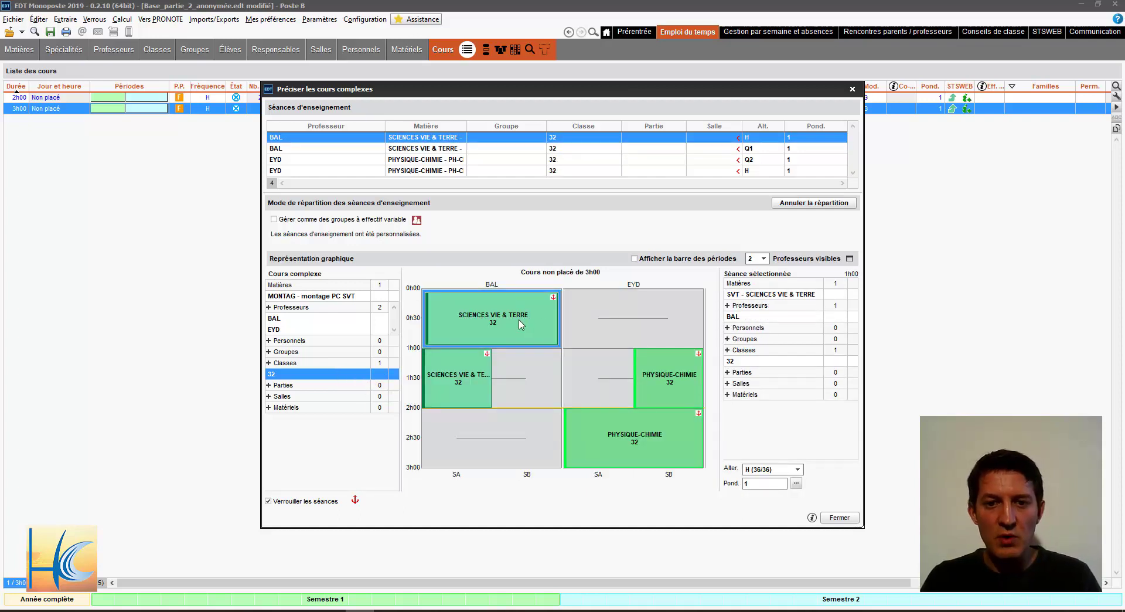
pyautogui.doubleClick(744, 315)
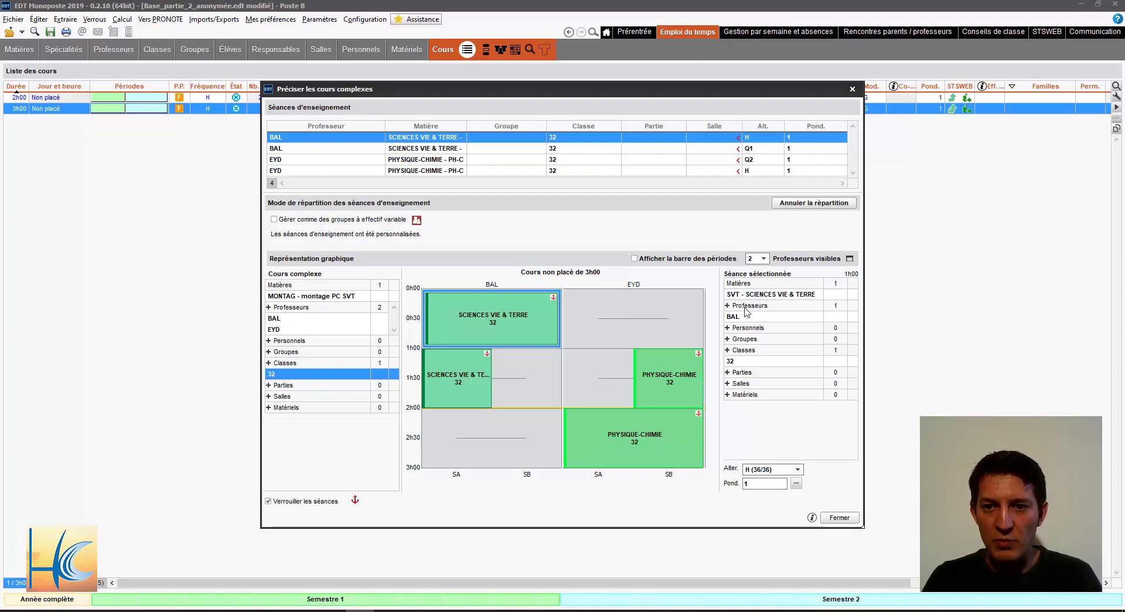
pyautogui.click(779, 327)
pyautogui.click(984, 598)
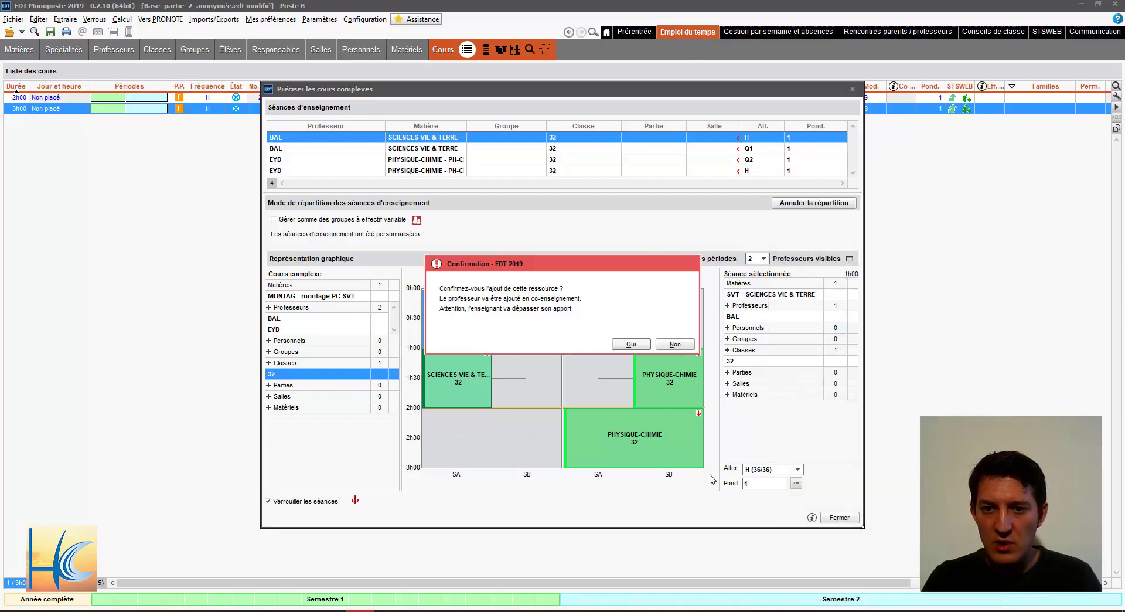
pyautogui.click(631, 344)
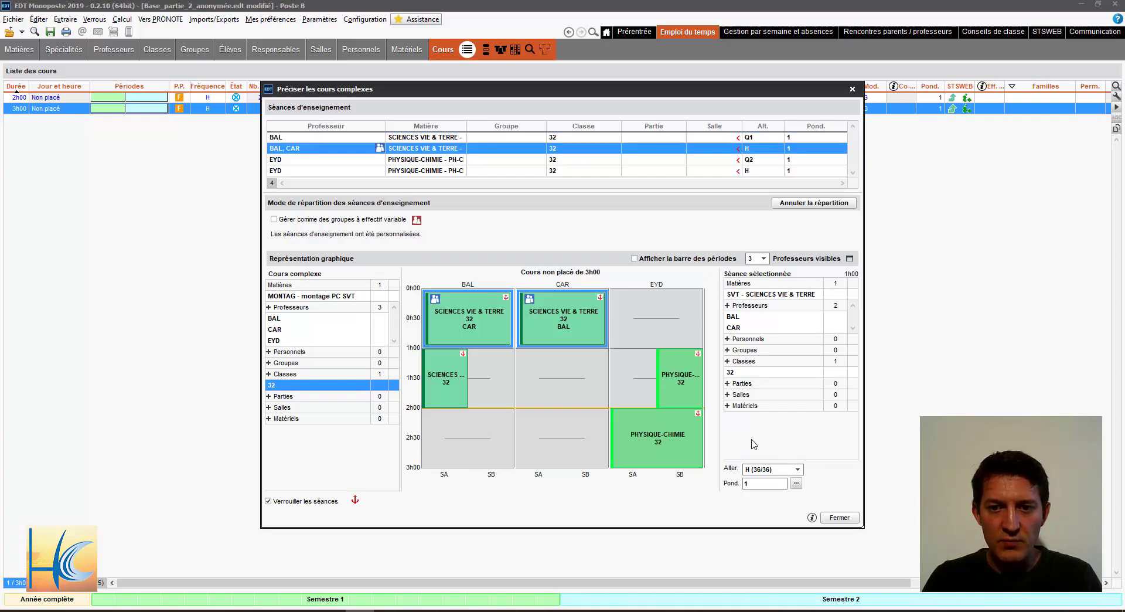
# Step: Replace class 32 with group 3-3-E2 in EYD's last-hour PHYSIQUE-CHIMIE session
pyautogui.click(563, 385)
pyautogui.click(683, 442)
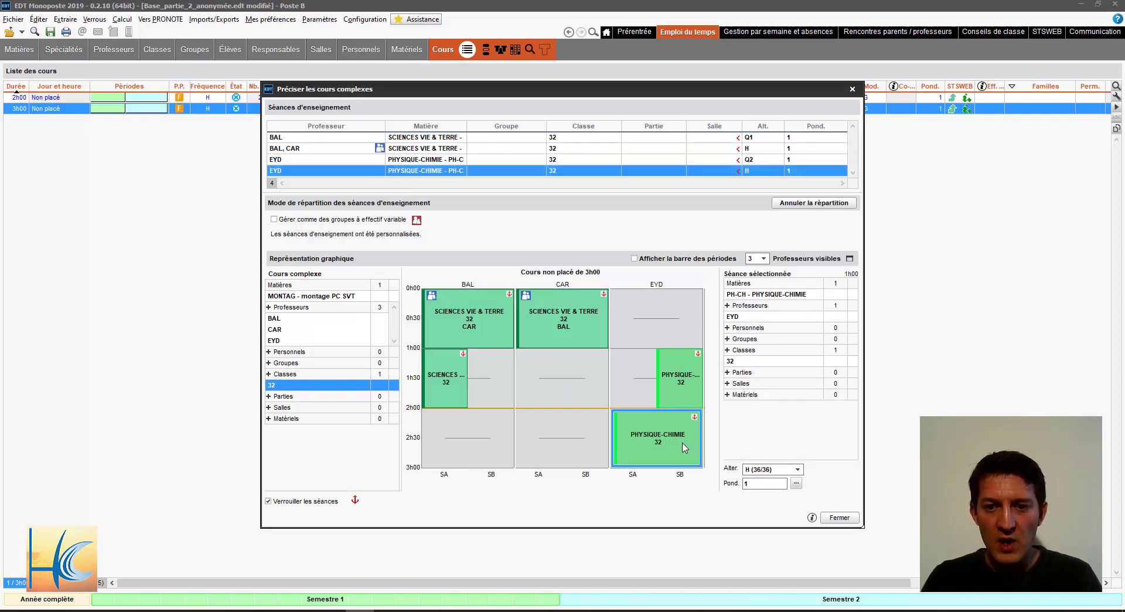
pyautogui.click(737, 361)
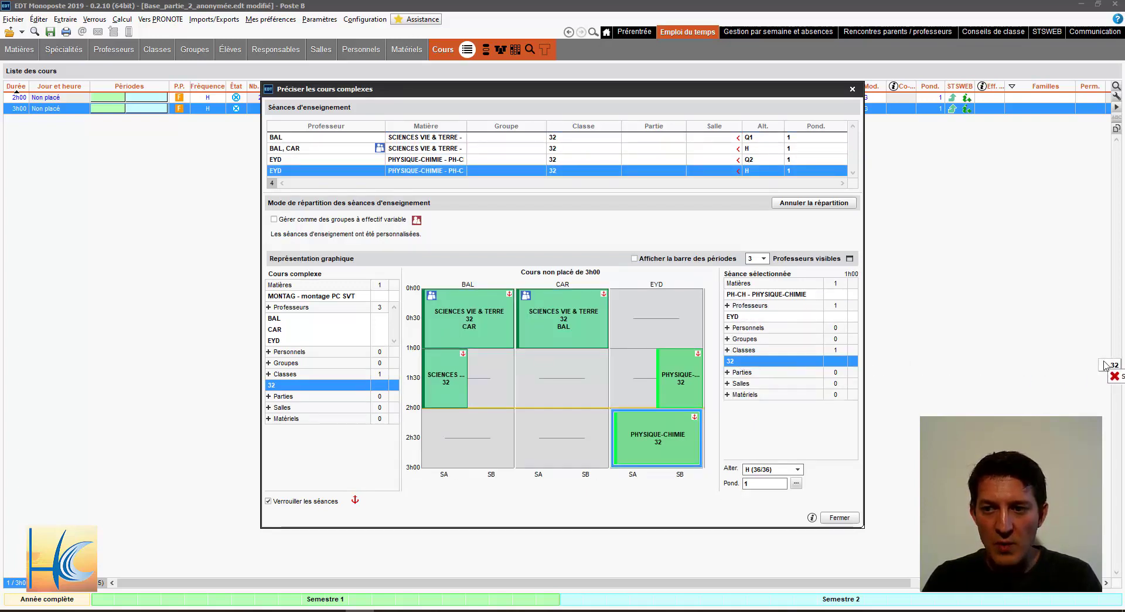
pyautogui.press('Delete')
pyautogui.click(623, 347)
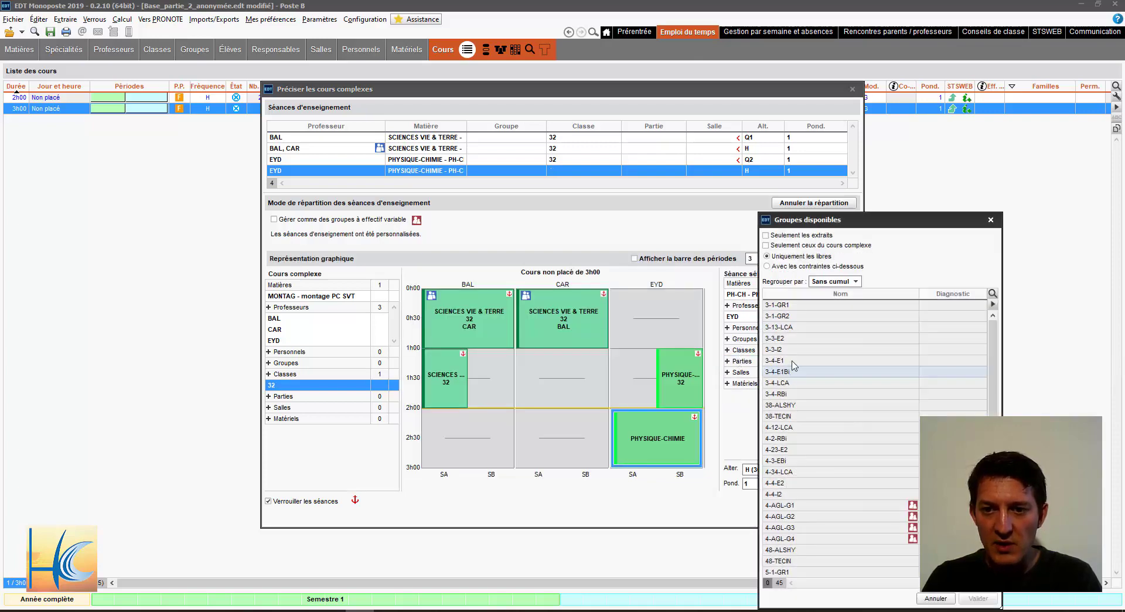
pyautogui.doubleClick(789, 350)
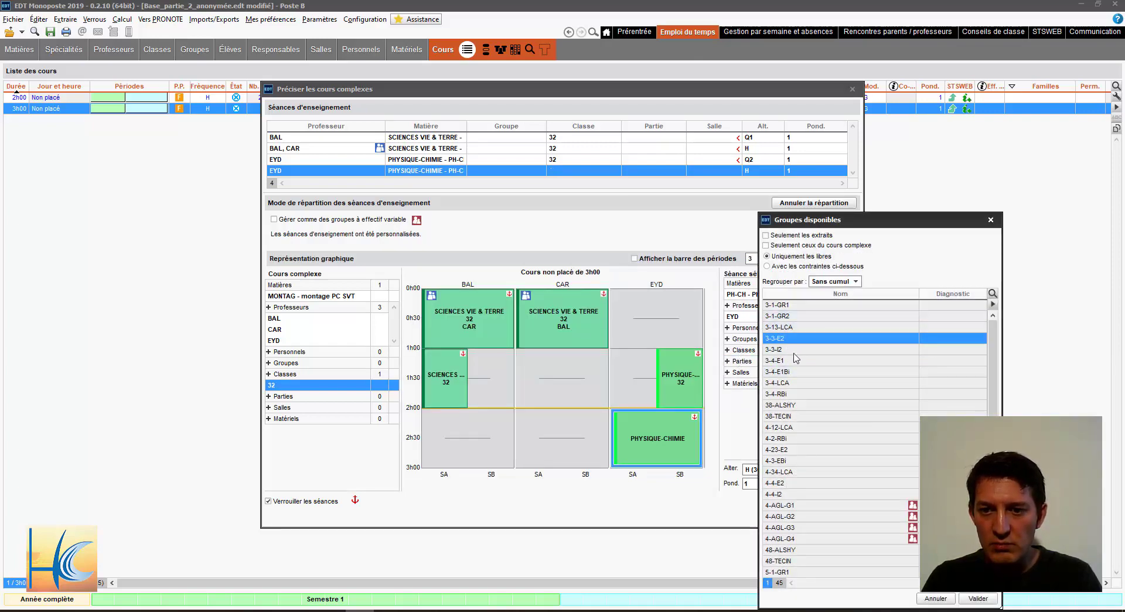
pyautogui.click(631, 345)
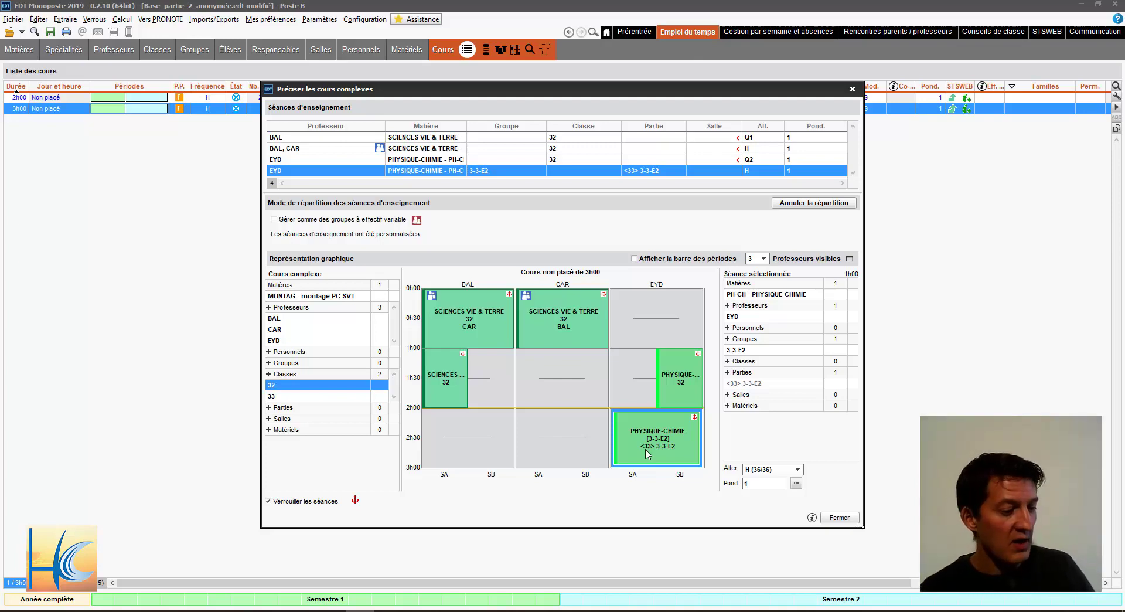
# Step: Close the complex course specification, extract all courses into the list and close the montage course's summary sheet
pyautogui.press('Escape')
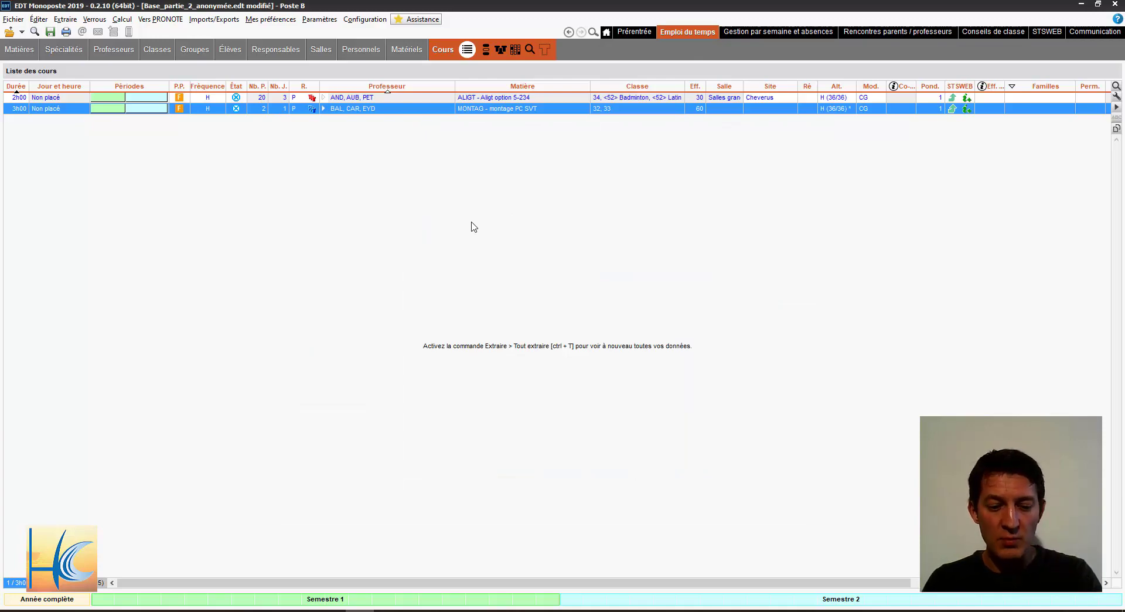
pyautogui.hotkey('ctrl', 't')
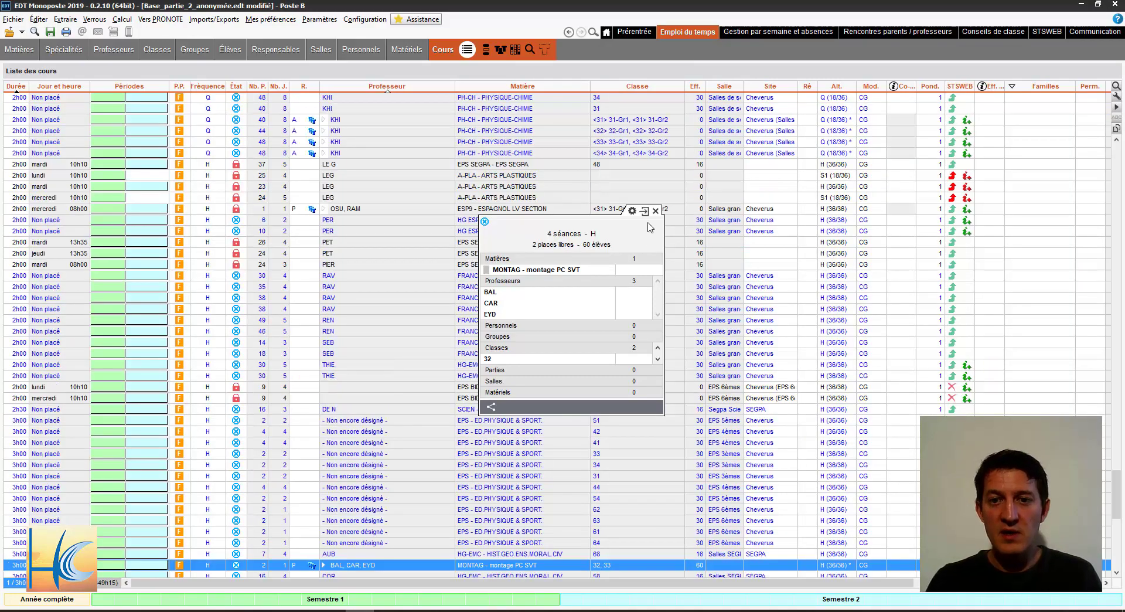
pyautogui.click(656, 211)
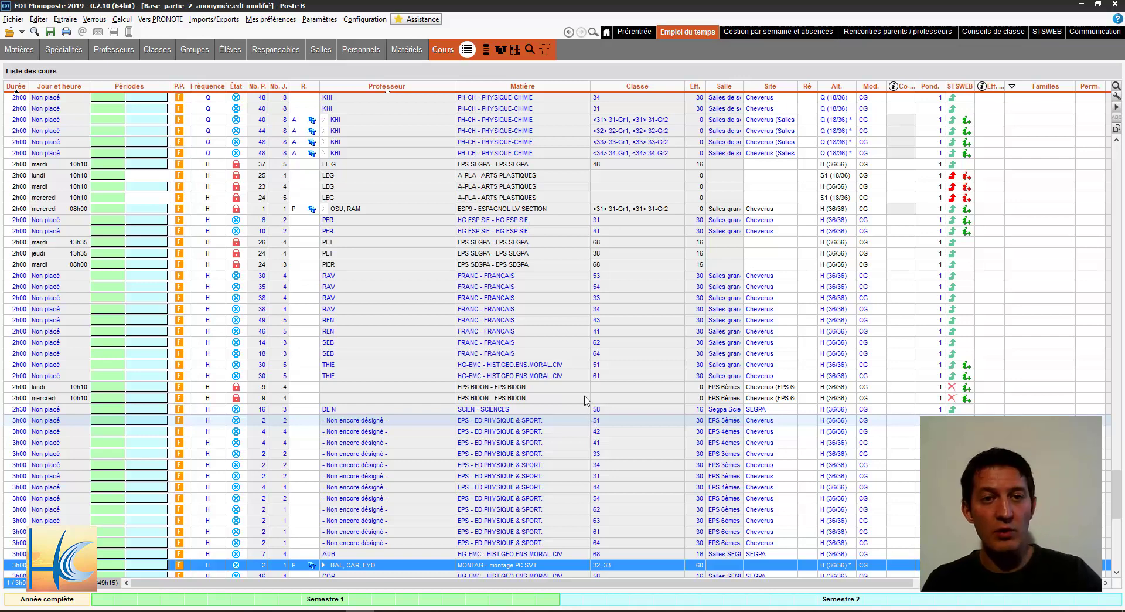
pyautogui.click(216, 22)
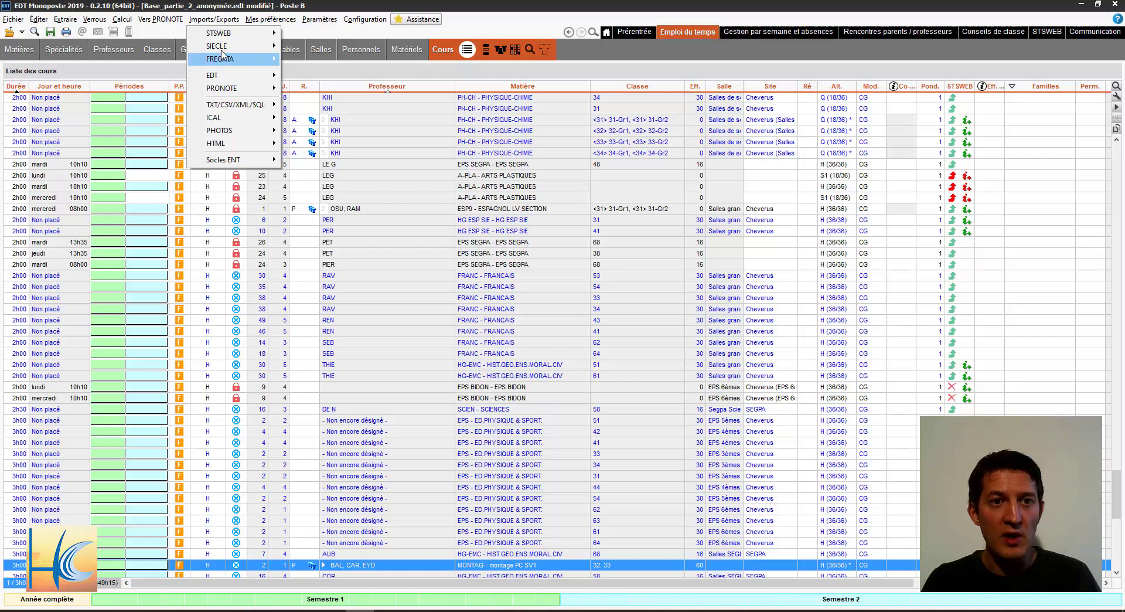
pyautogui.moveTo(229, 46)
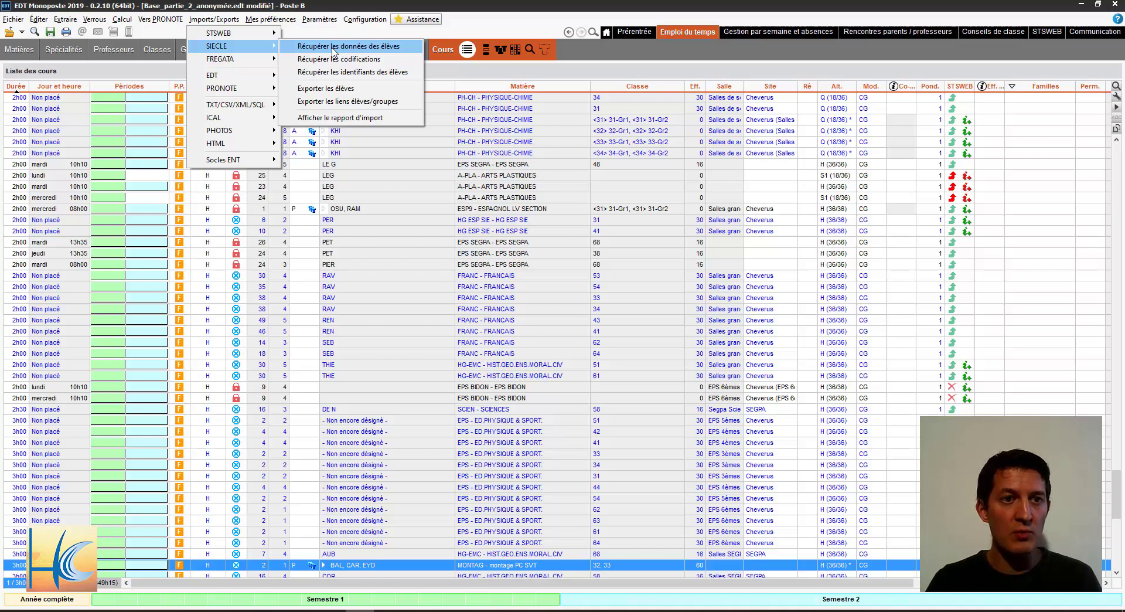
pyautogui.moveTo(319, 18)
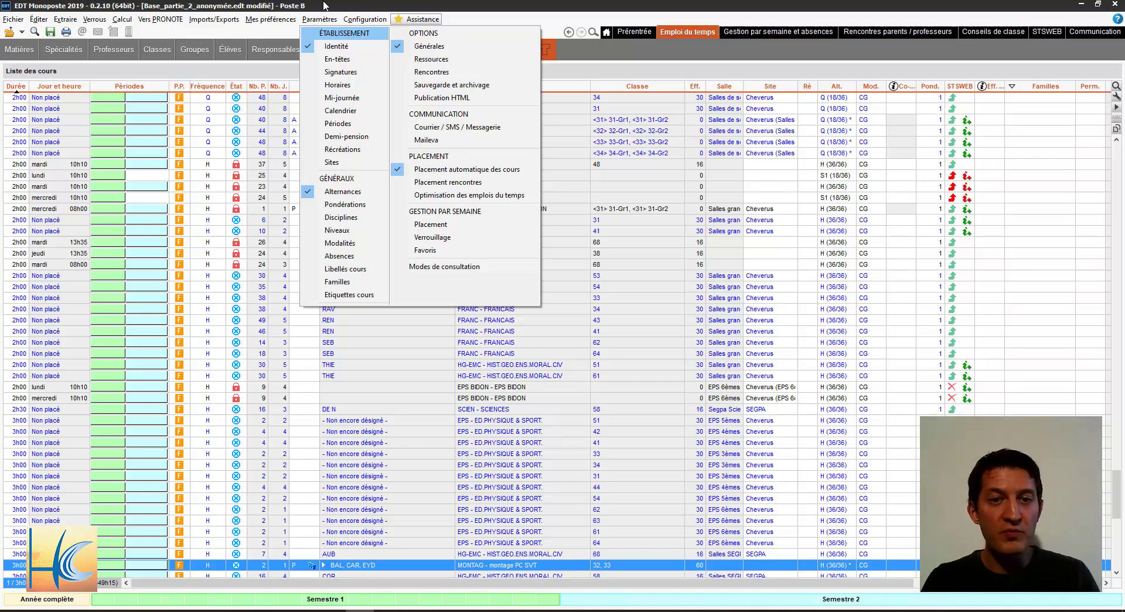
pyautogui.click(495, 7)
# Step: Open the list of groups, select all groups and look up the command for automatically assigning students to them
pyautogui.click(204, 55)
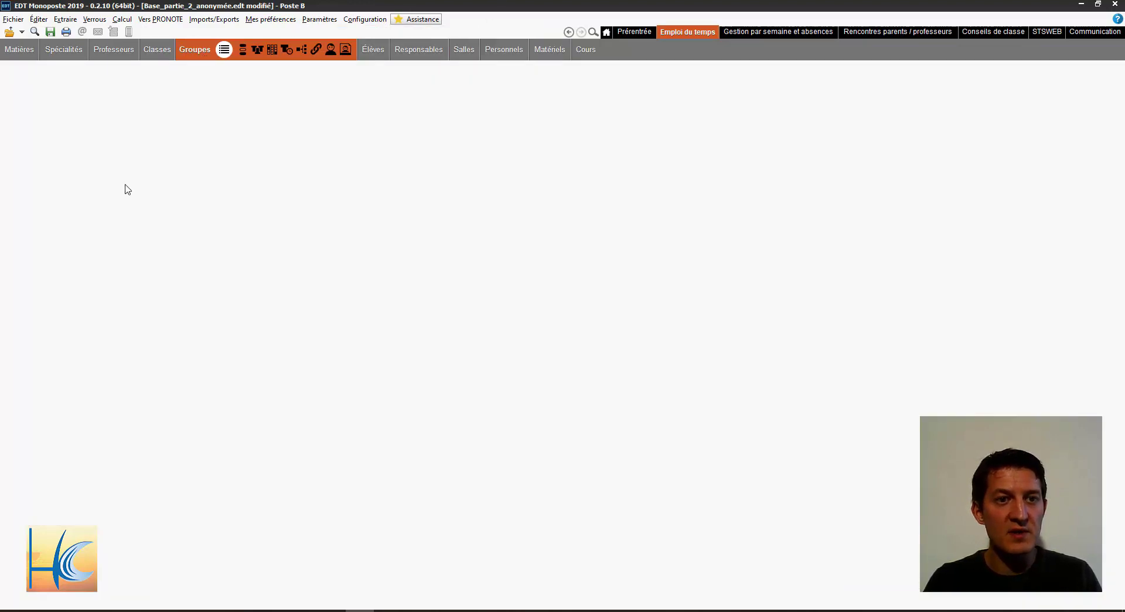
pyautogui.hotkey('ctrl', 'a')
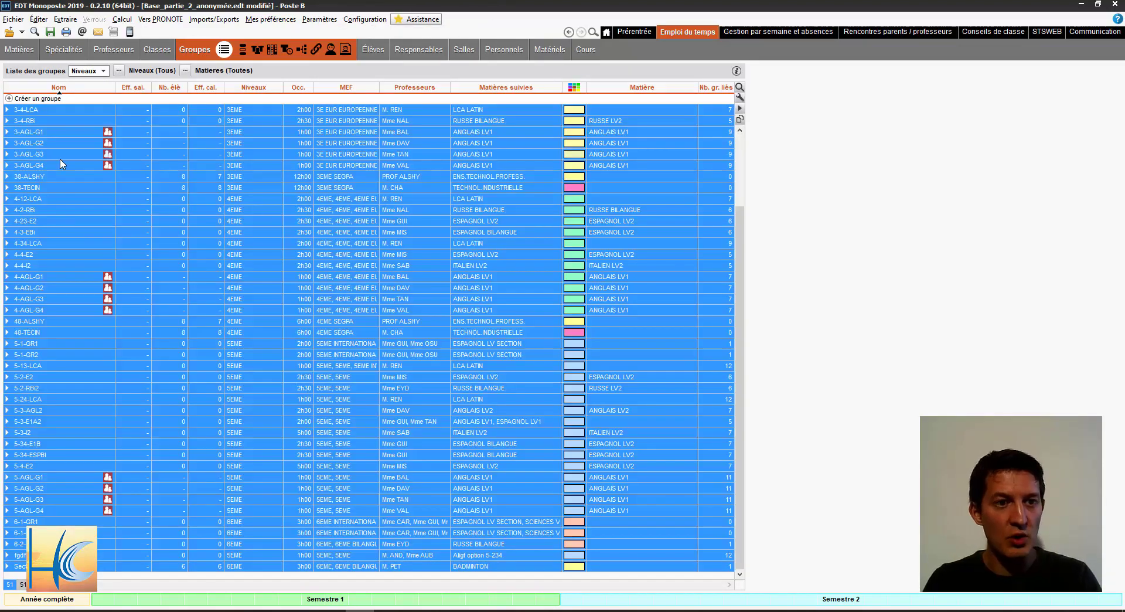
pyautogui.rightClick(62, 121)
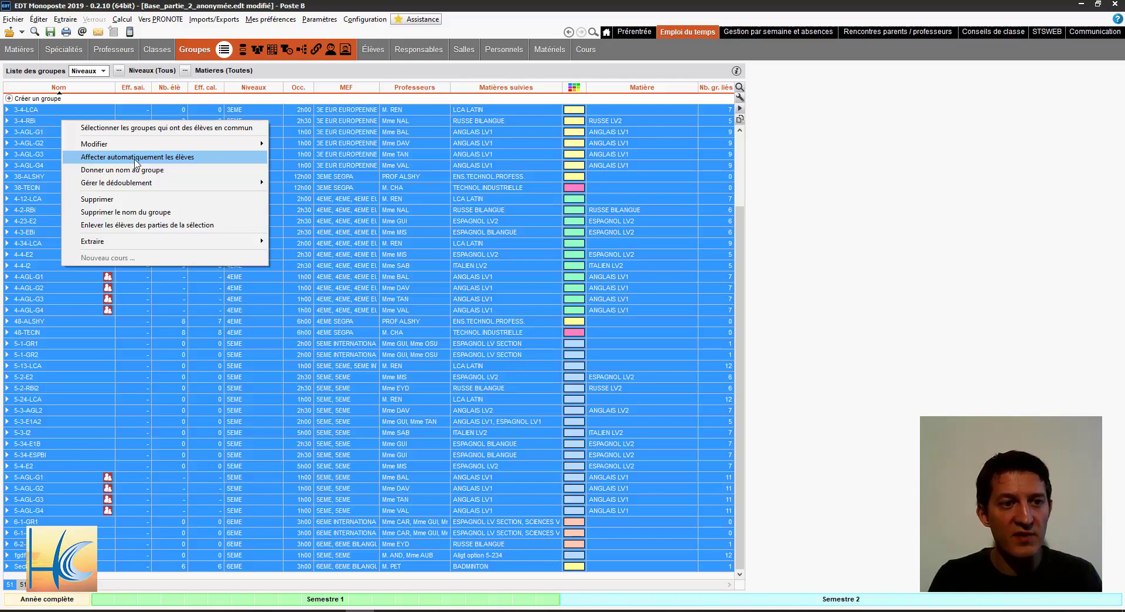
pyautogui.click(351, 143)
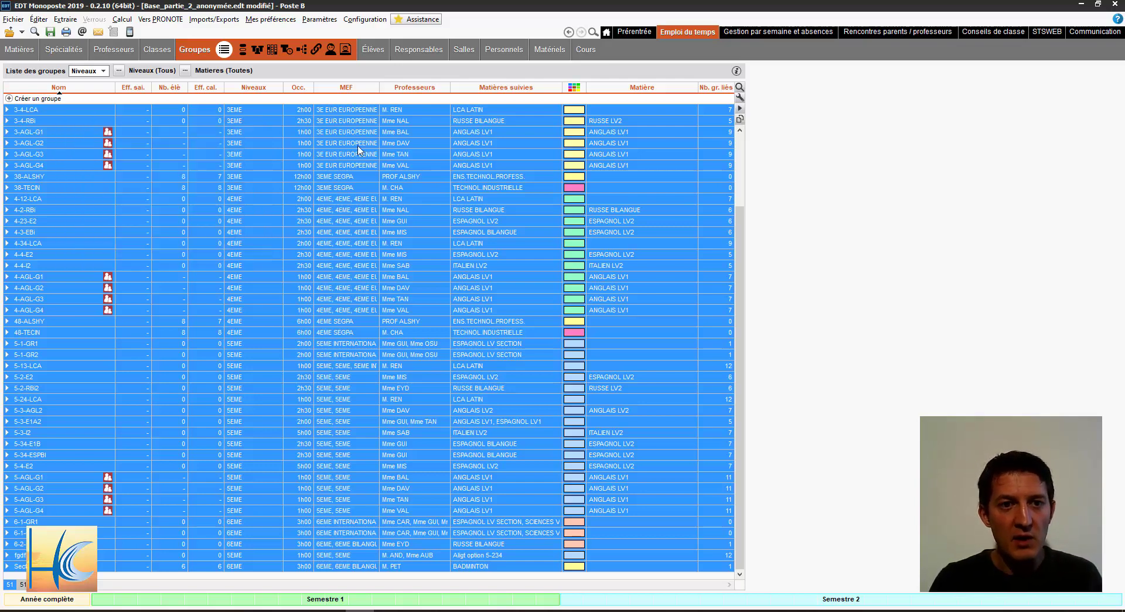
# Step: Extract only group 3-4-LCA from the list, display its components and students, and widen that display
pyautogui.click(36, 111)
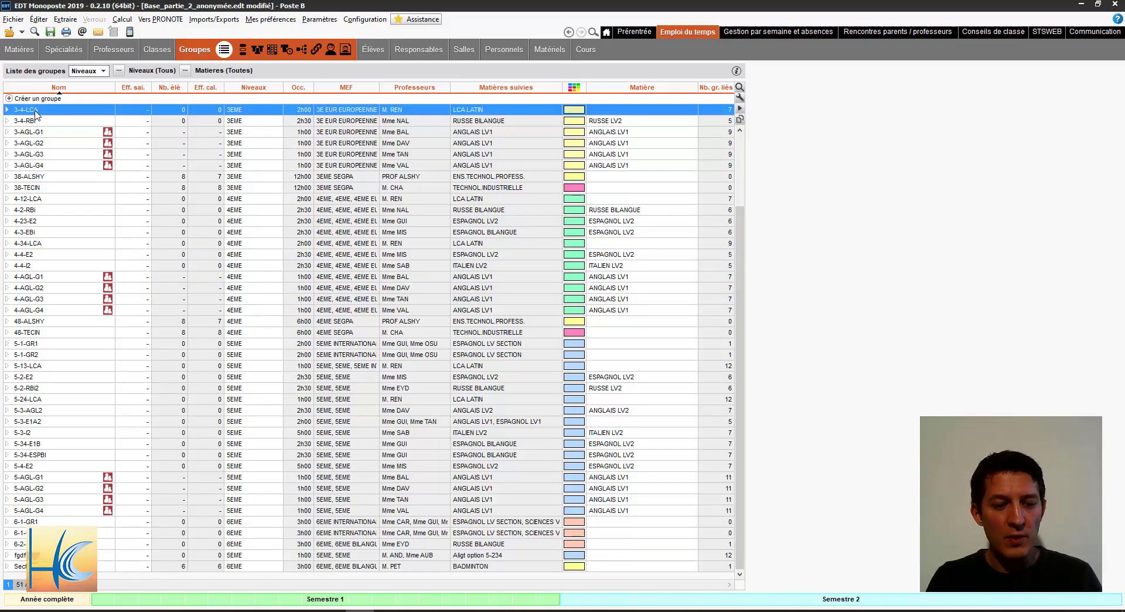
pyautogui.hotkey('ctrl', 'x')
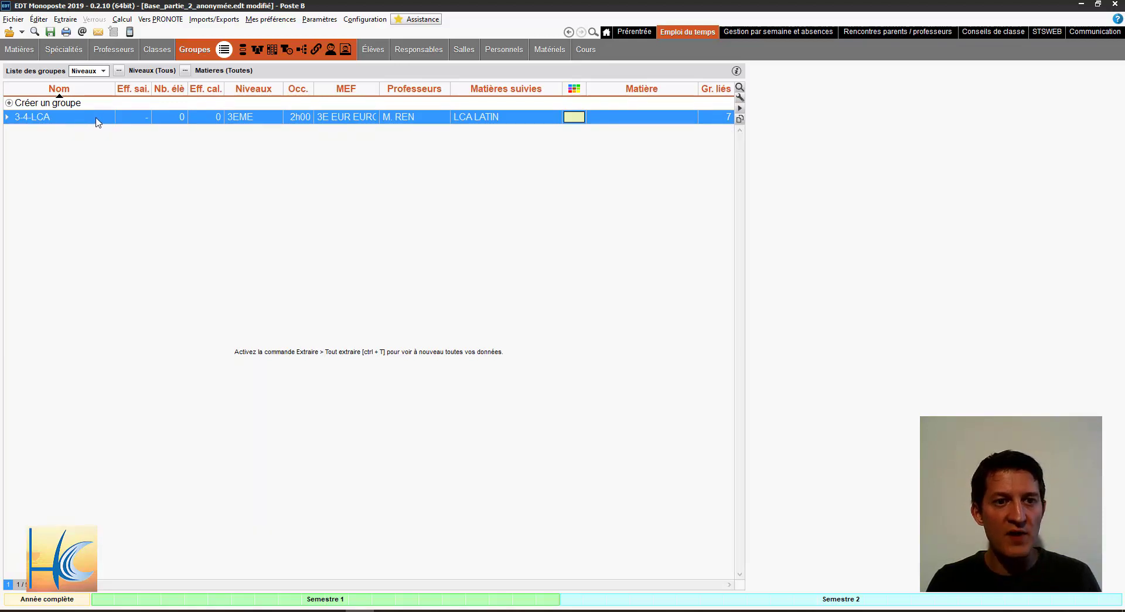
pyautogui.click(302, 53)
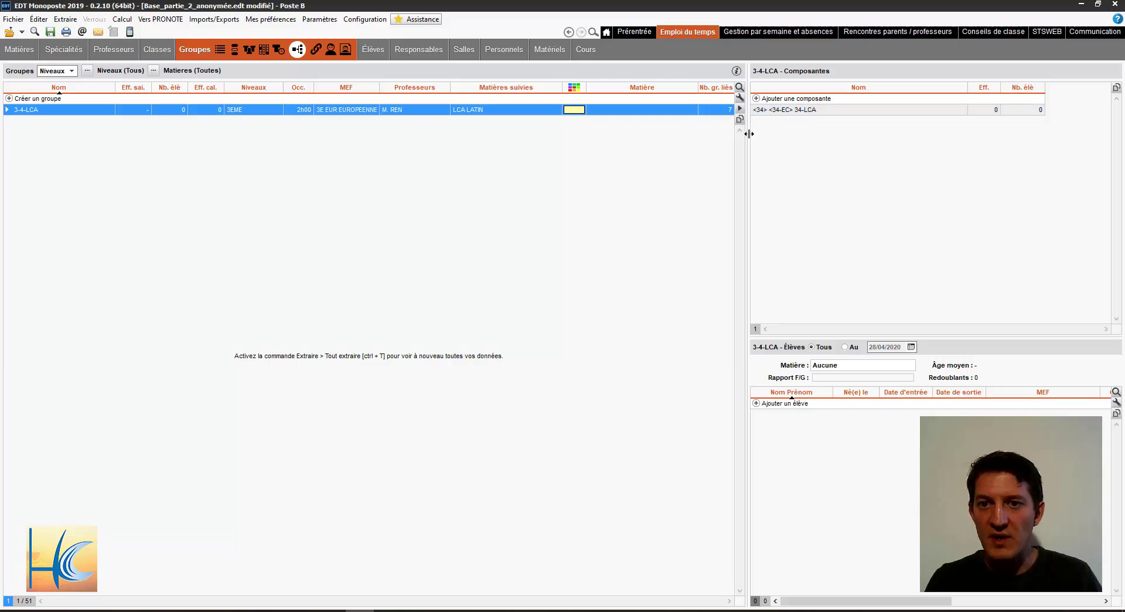
pyautogui.moveTo(747, 132); pyautogui.dragTo(579, 142)
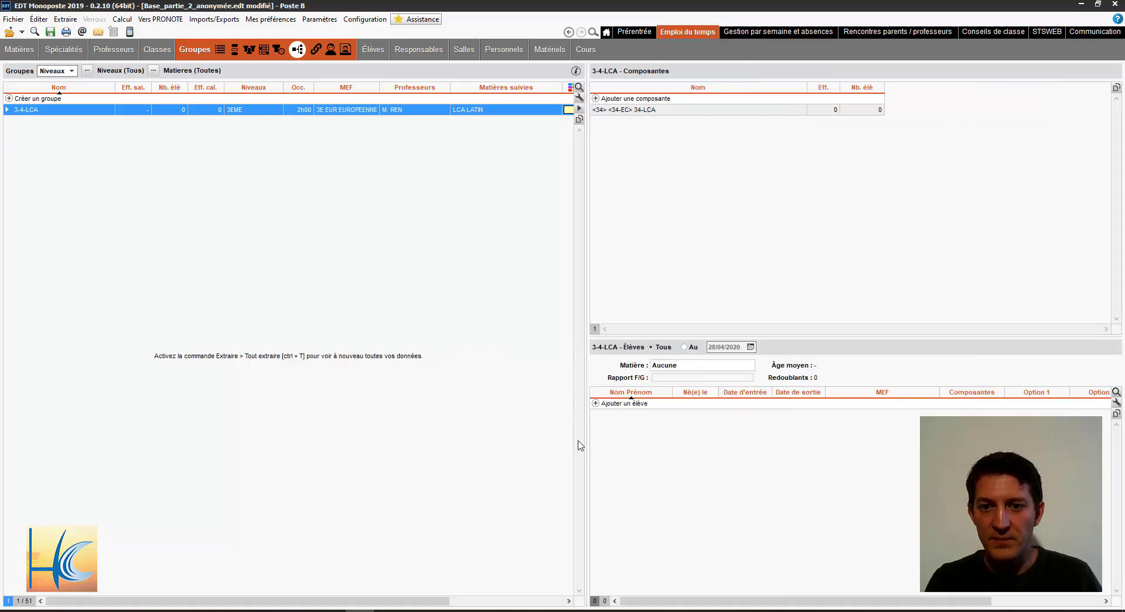
# Step: Start adding students to group 3-4-LCA and resize the student selection window and name columns to expose the option columns
pyautogui.click(613, 403)
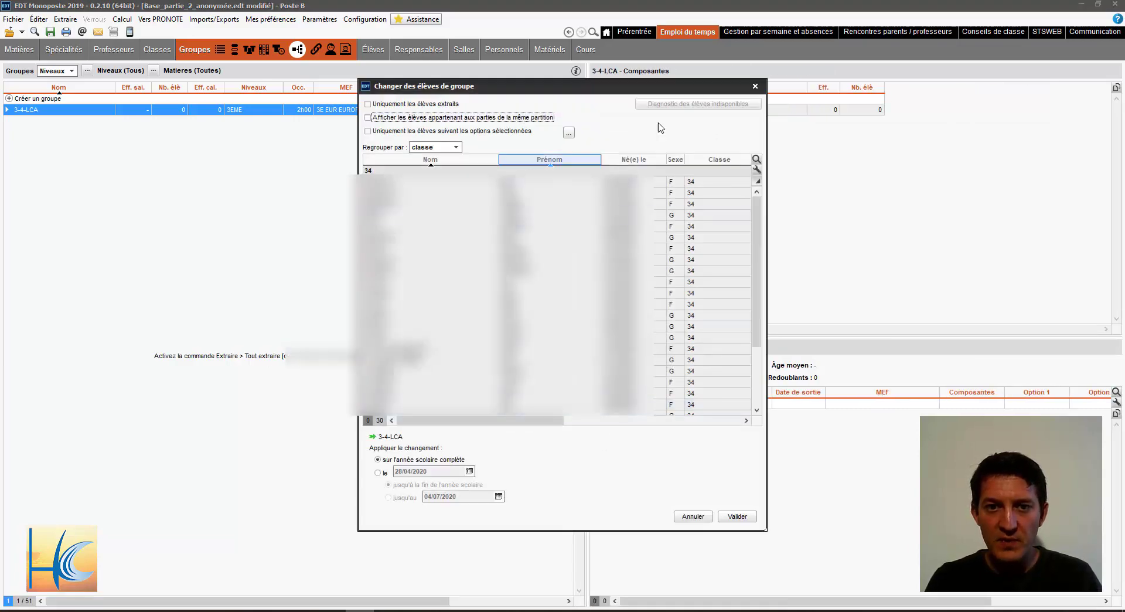
pyautogui.moveTo(766, 159); pyautogui.dragTo(1025, 160)
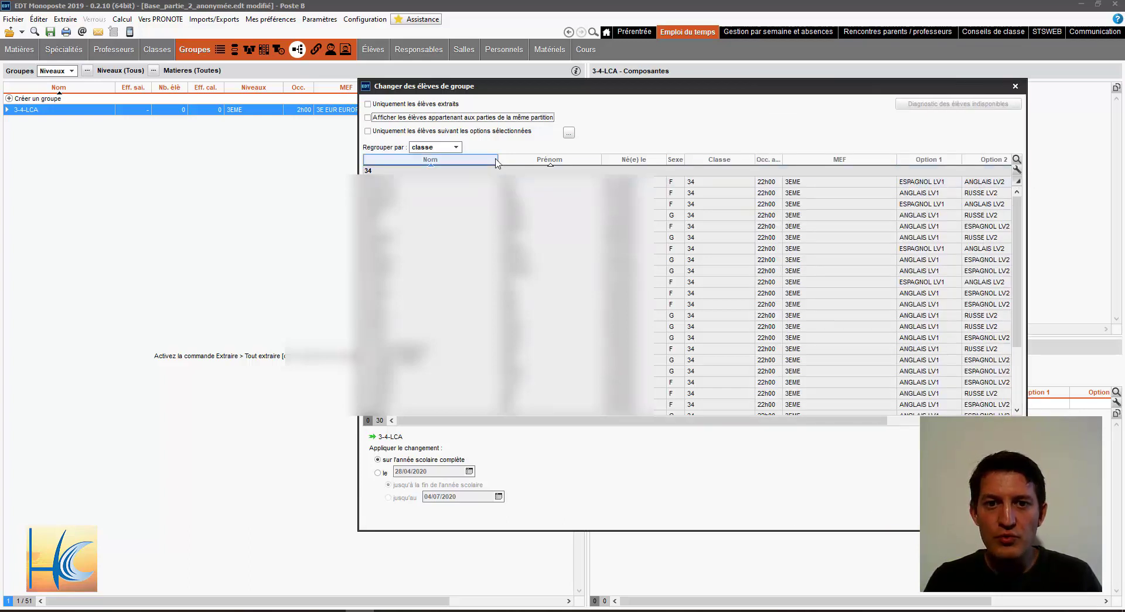
pyautogui.moveTo(498, 159); pyautogui.dragTo(448, 169)
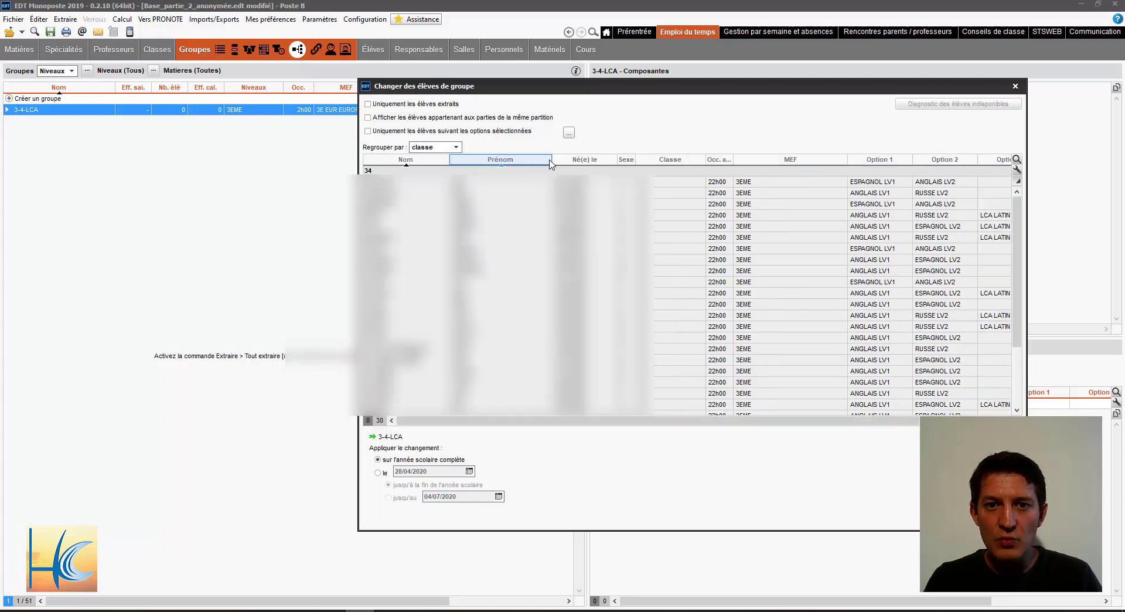
pyautogui.moveTo(551, 163); pyautogui.dragTo(517, 166)
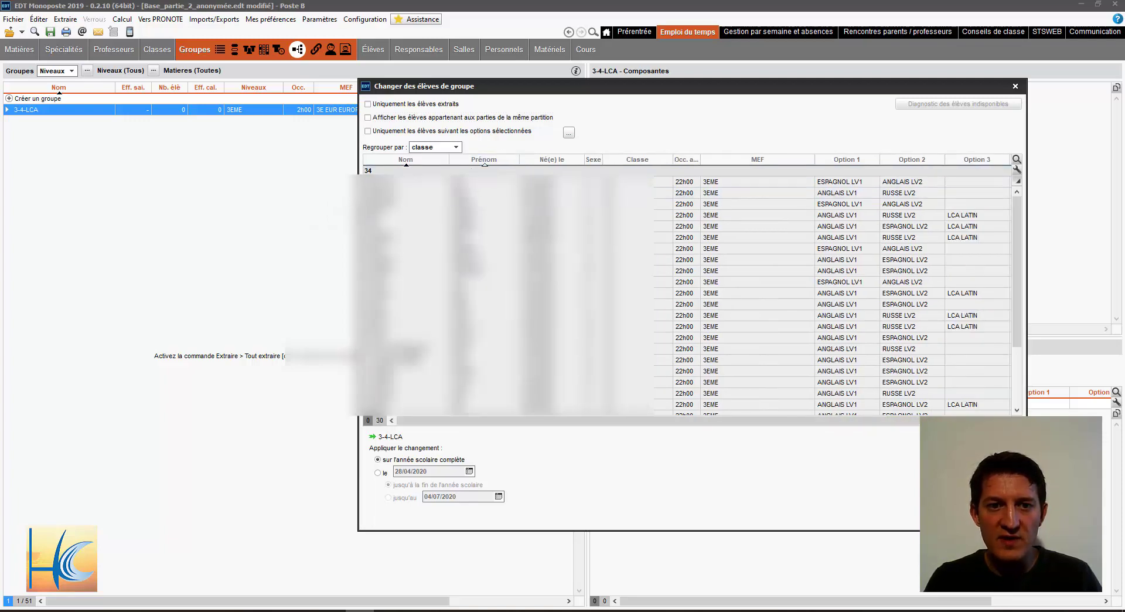
pyautogui.moveTo(358, 264); pyautogui.dragTo(281, 264)
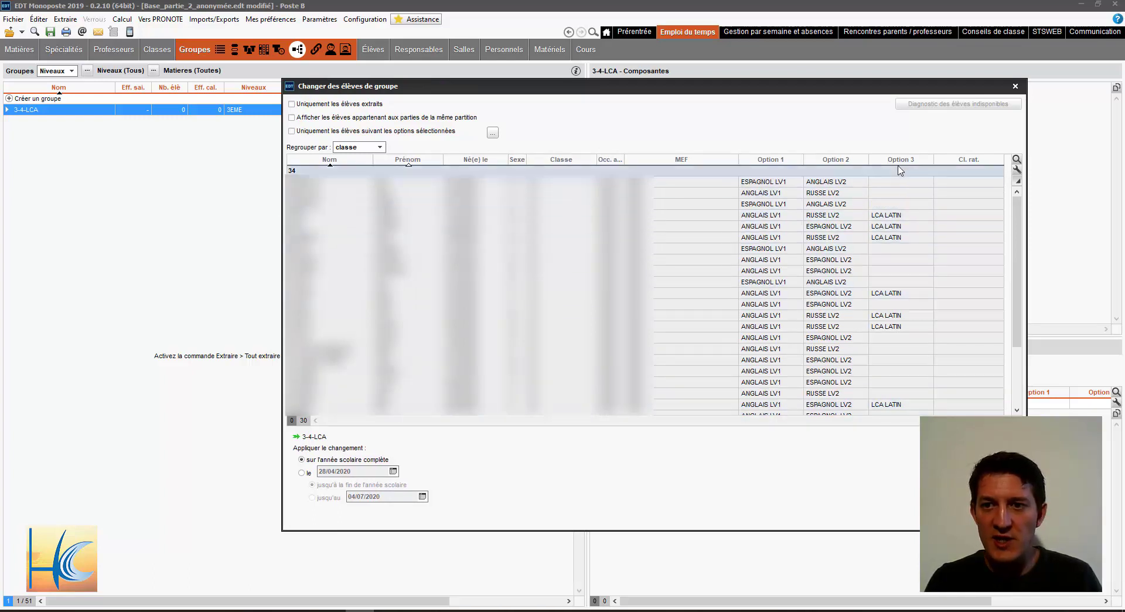
# Step: Sort the students by Option 3 and add all those taking LCA LATIN to group 3-4-LCA for the complete school year
pyautogui.click(901, 159)
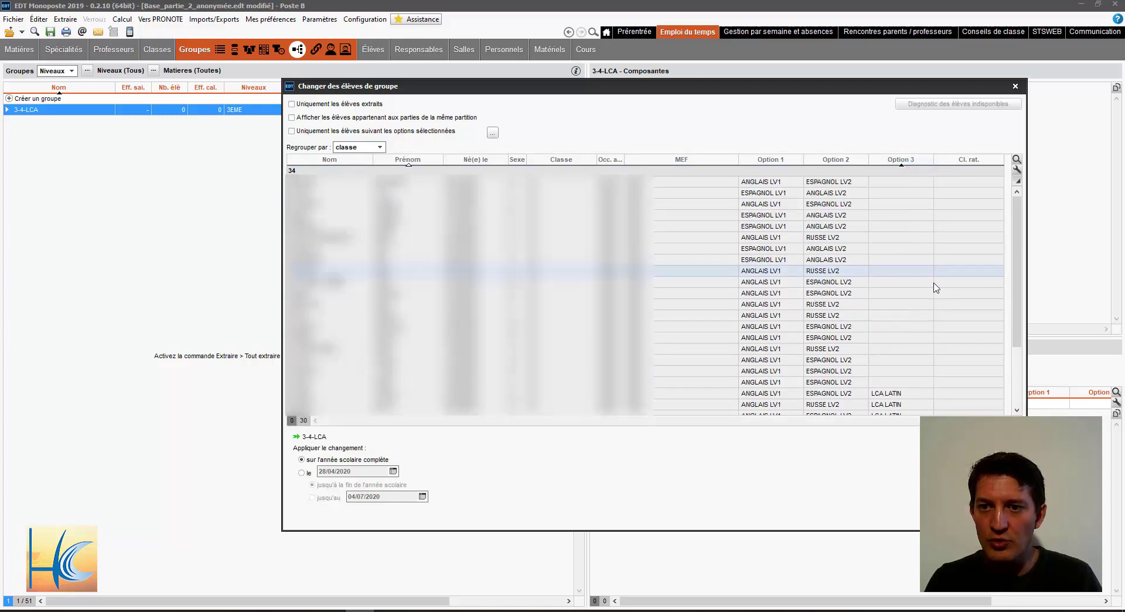
pyautogui.scroll(-2, 902, 350)
pyautogui.click(900, 292)
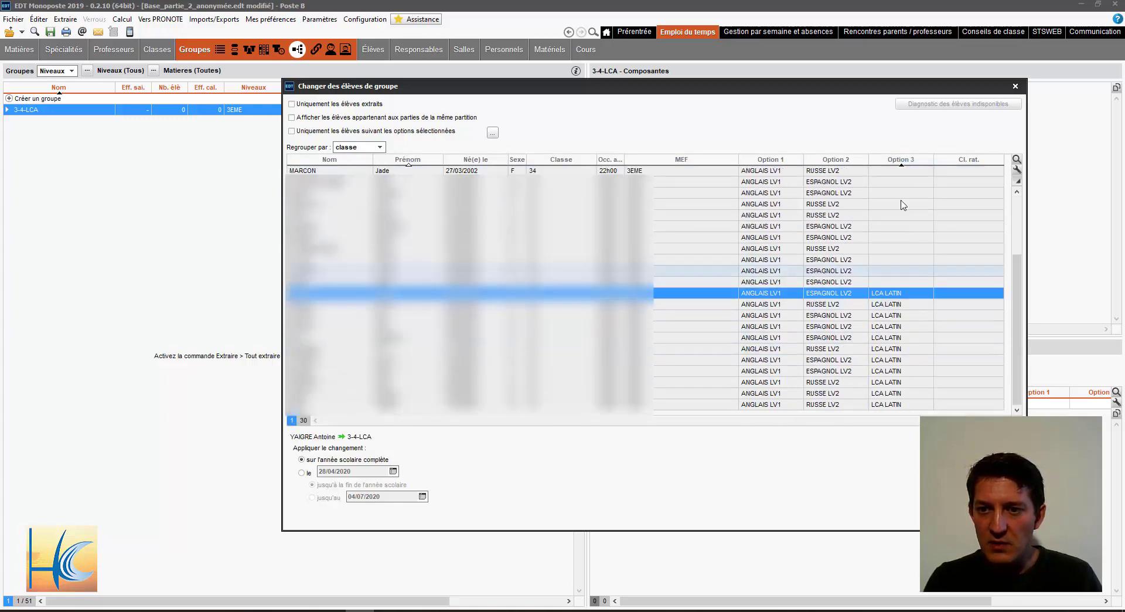
pyautogui.keyDown('shift'); pyautogui.click(894, 404); pyautogui.keyUp('shift')
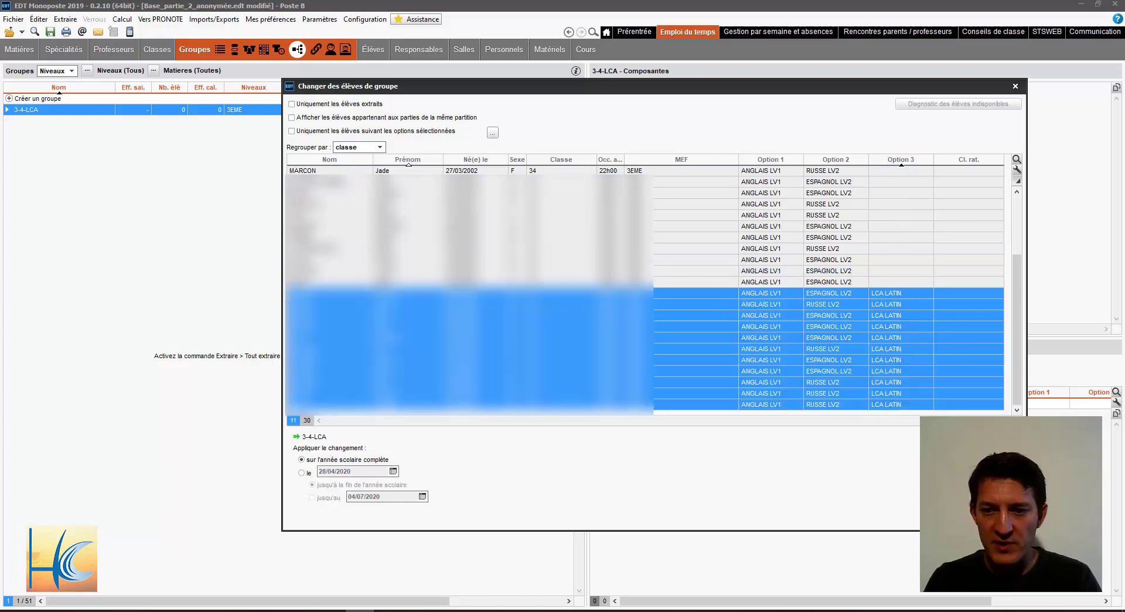
pyautogui.press('Return')
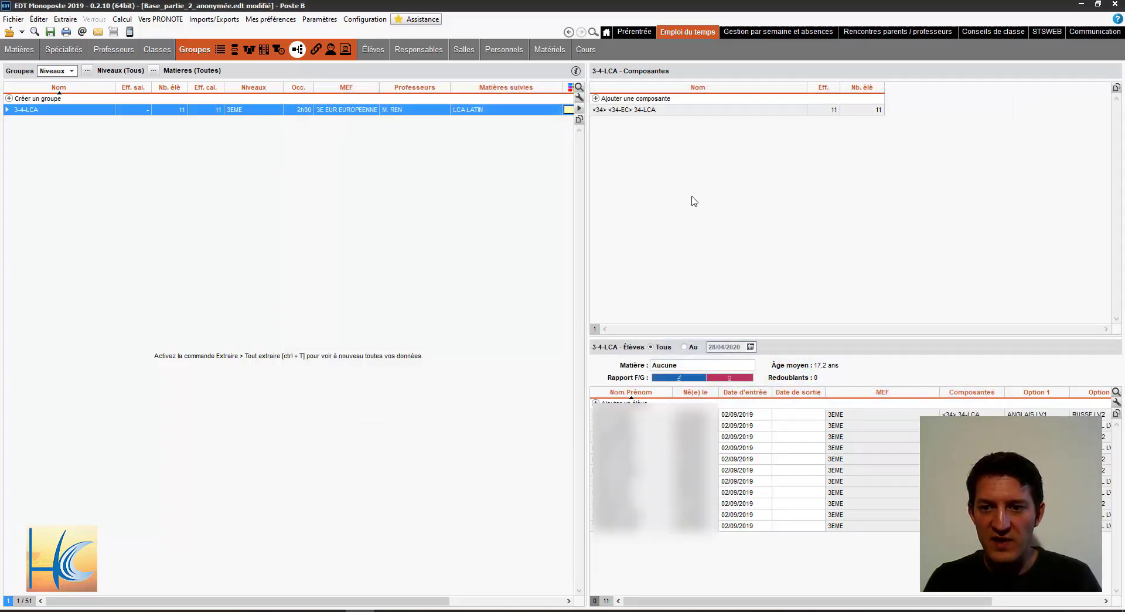
# Step: Review the students still available for group 3-4-LCA sorted by Option 2, and leave the selection without adding anyone
pyautogui.doubleClick(791, 384)
pyautogui.scroll(-1, 798, 283)
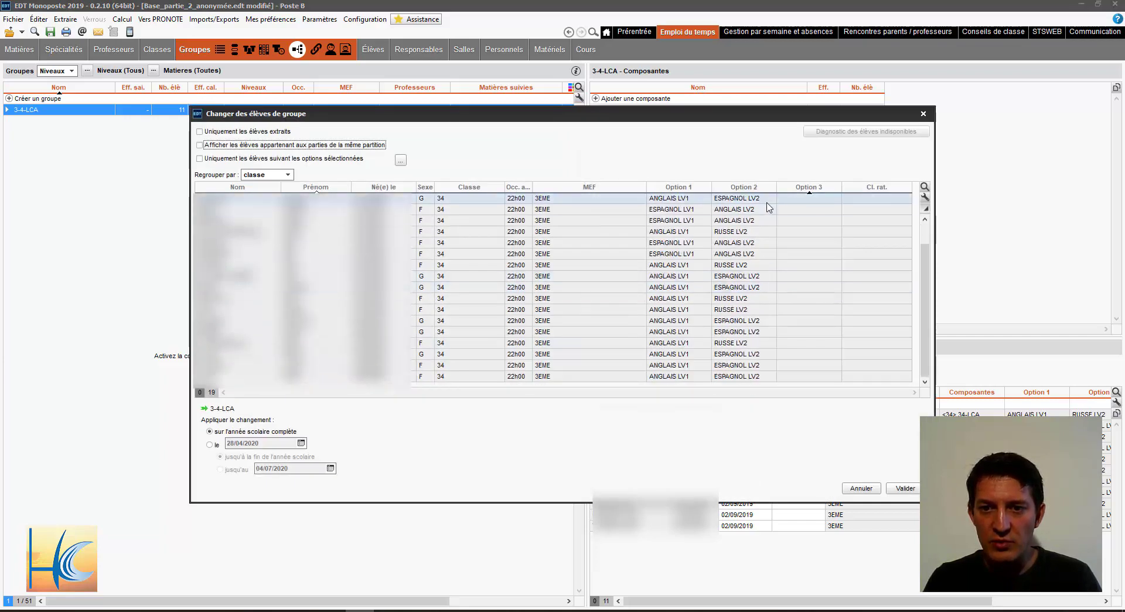
pyautogui.click(762, 187)
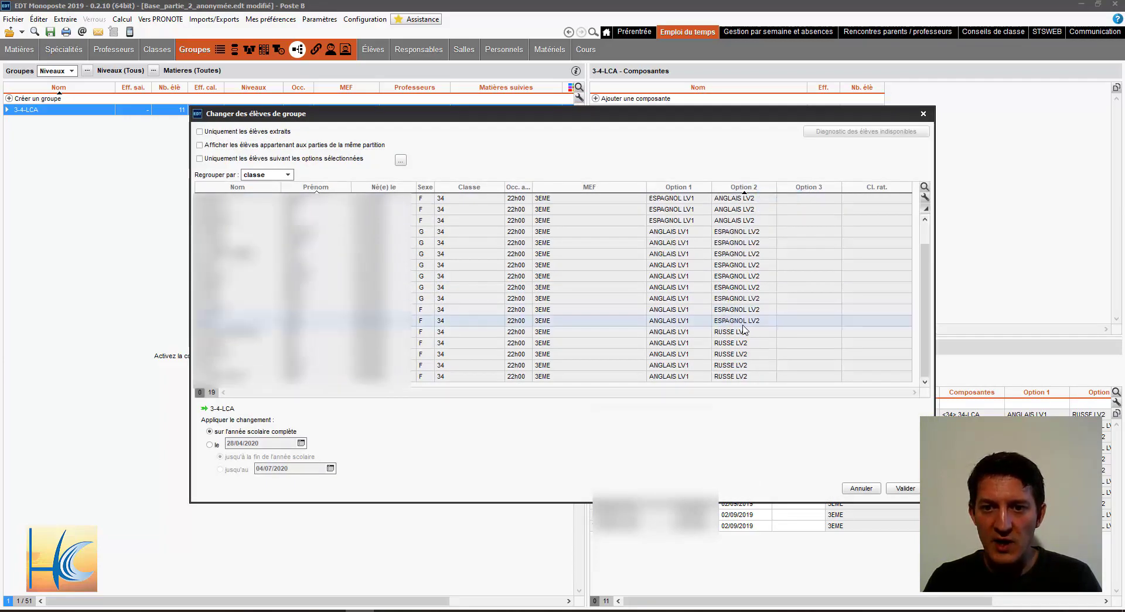
pyautogui.click(862, 488)
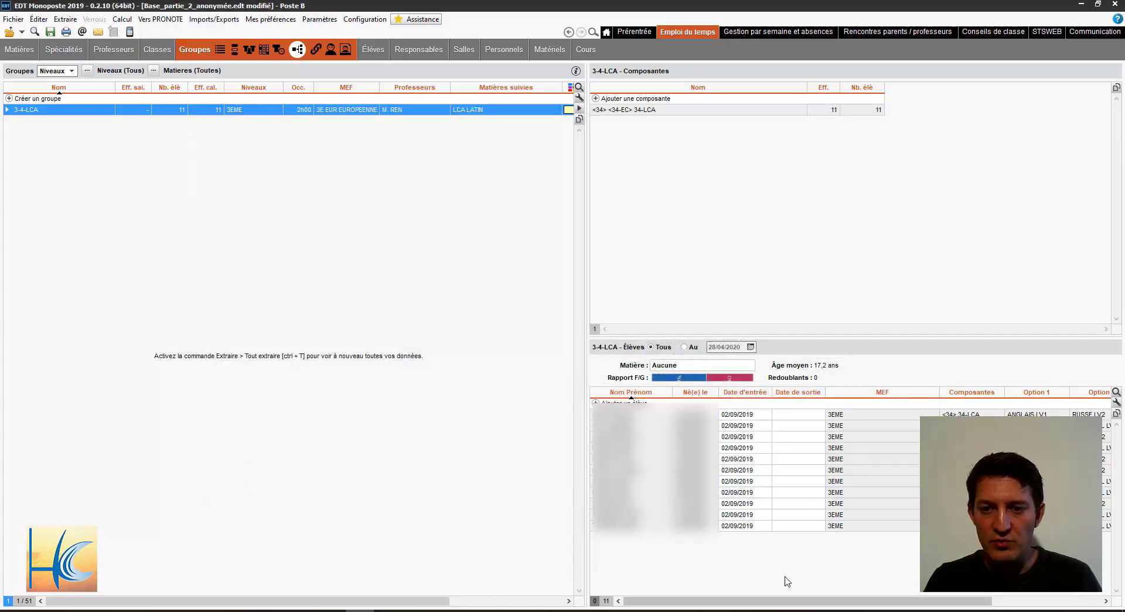